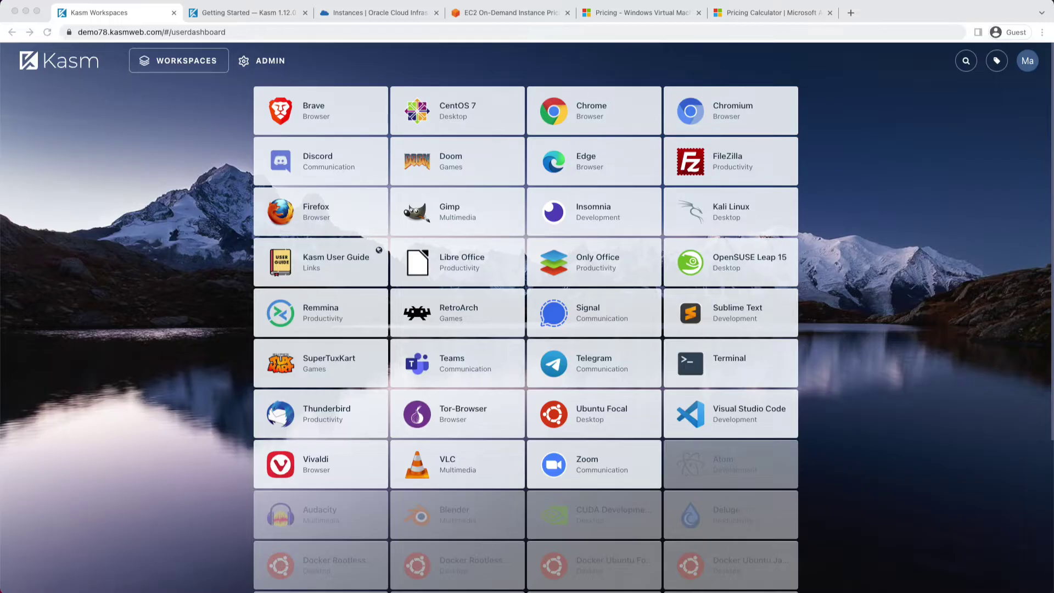
Bring up the Azure Pricing Calculator estimate for the F4 Windows VM at $279.59 per month
key(super+6)
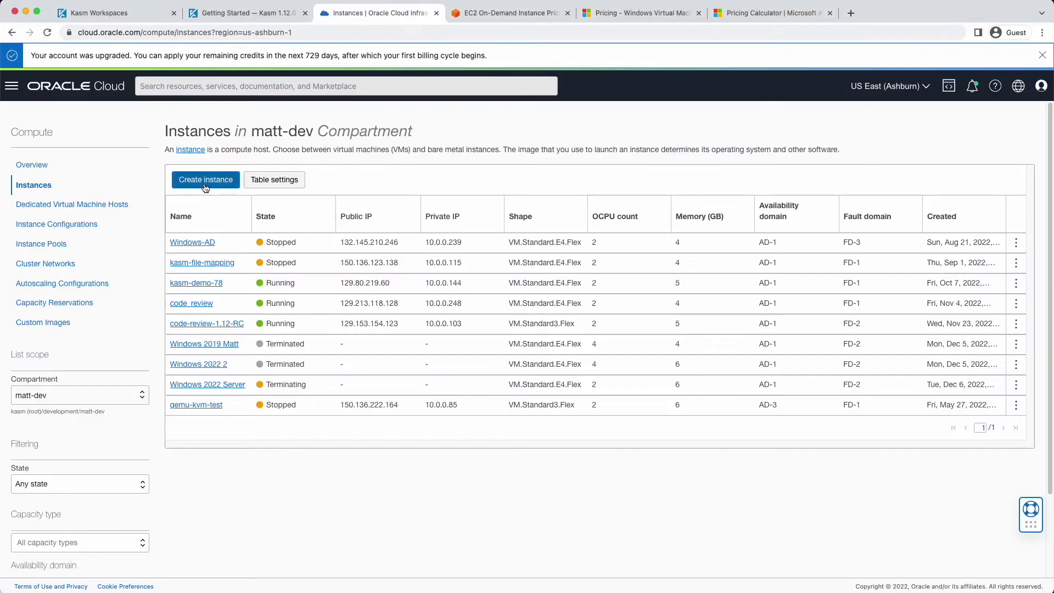
Create a new instance named 'Windows 2022 Server' plus the owner's name, then browse all images
click(206, 178)
drag(178, 188, 23, 188)
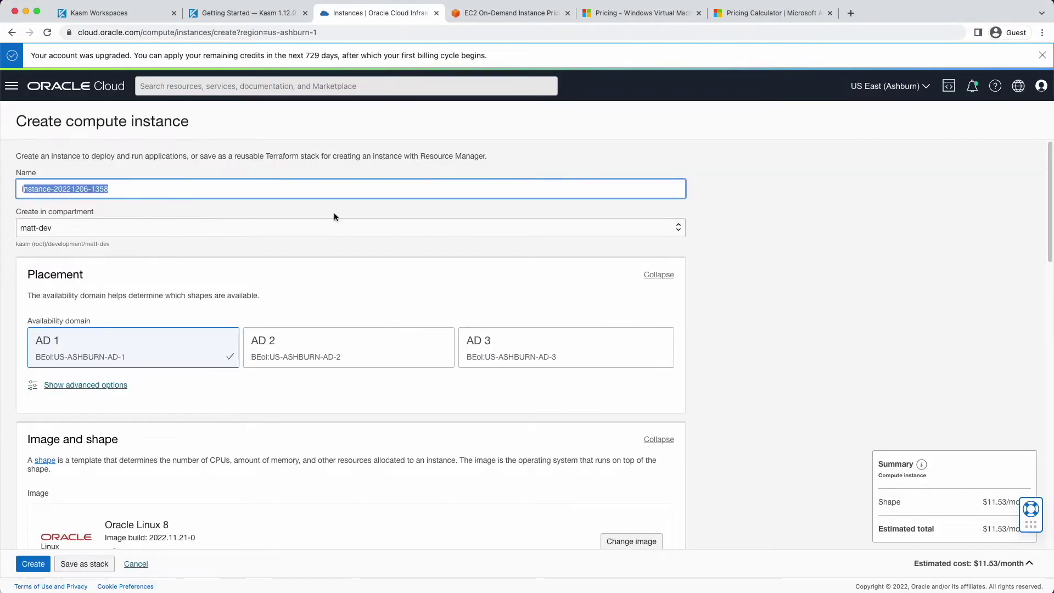
text(i)
text(Windows)
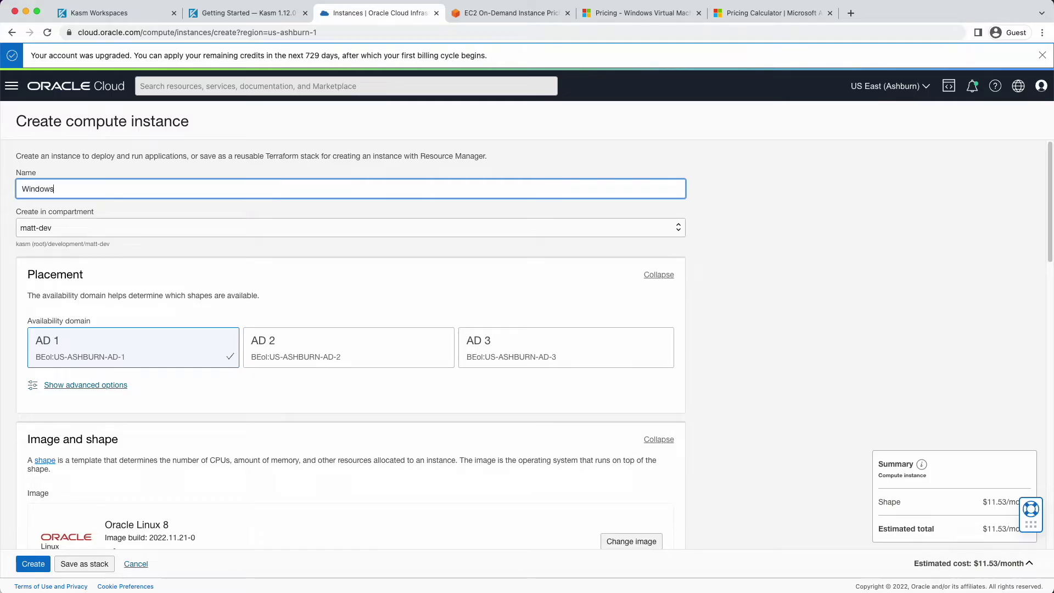
text( 2022 Server Matt)
scroll(241, 467, down, 4)
click(626, 356)
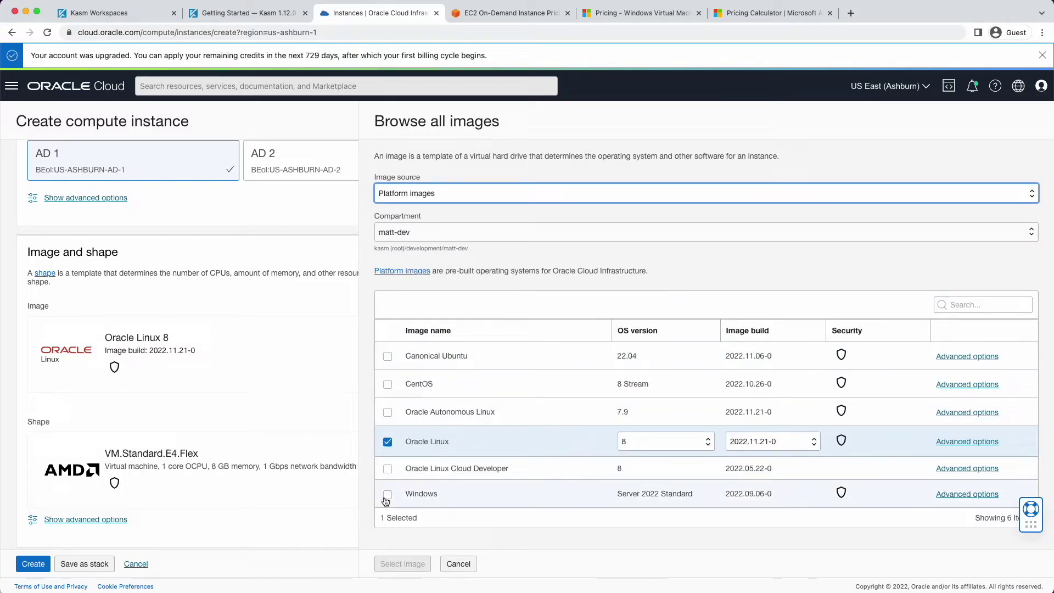
Select the Windows Server 2022 Standard image and accept its terms of use
click(515, 493)
scroll(531, 493, down, 1)
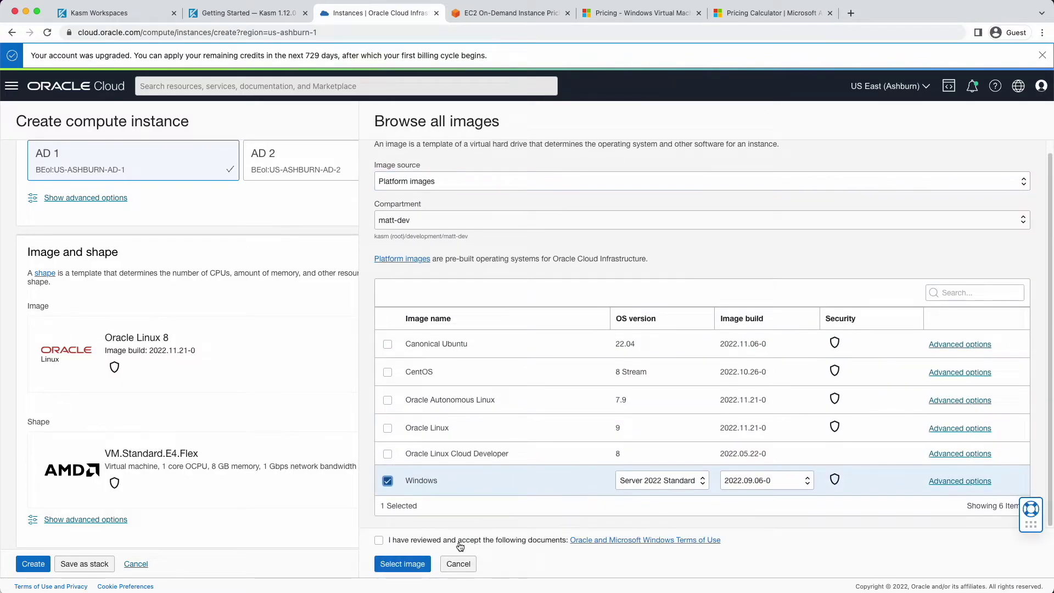
click(379, 540)
click(390, 563)
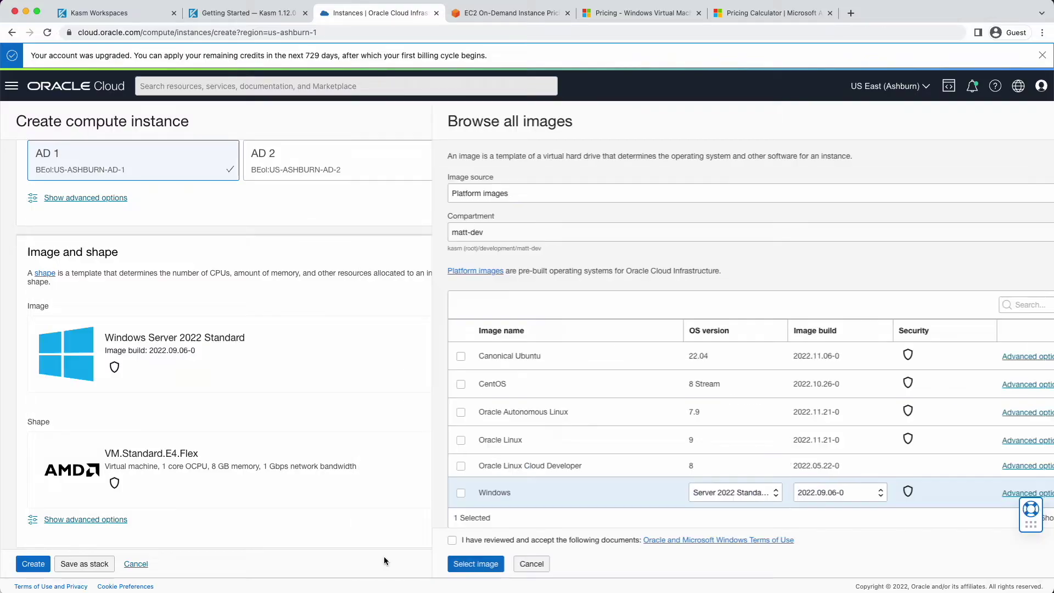
Size the VM.Standard.E4.Flex shape to 2 OCPUs and 8 GB memory
click(622, 471)
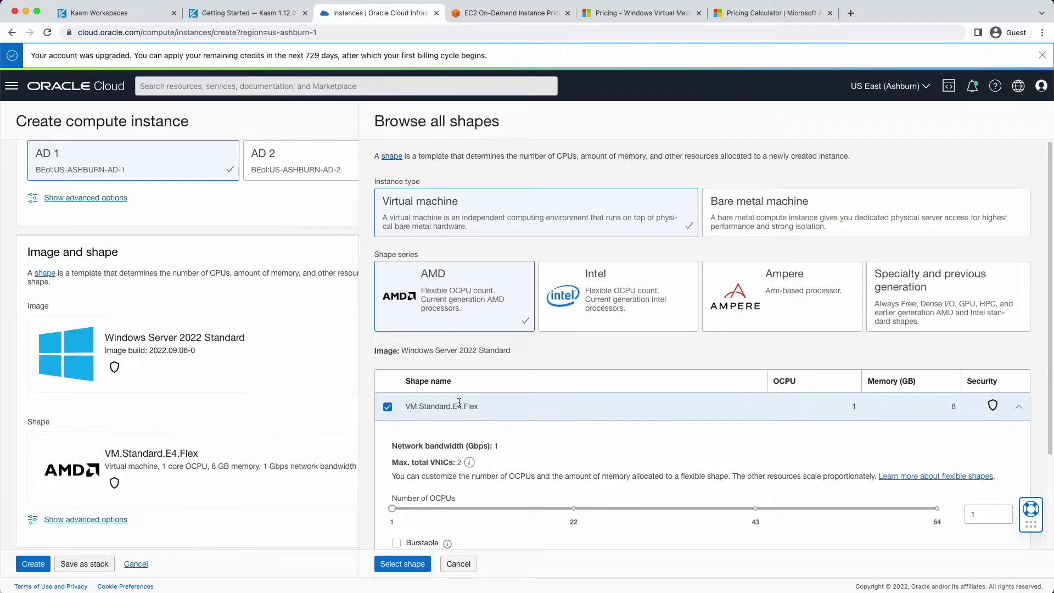
scroll(458, 404, down, 3)
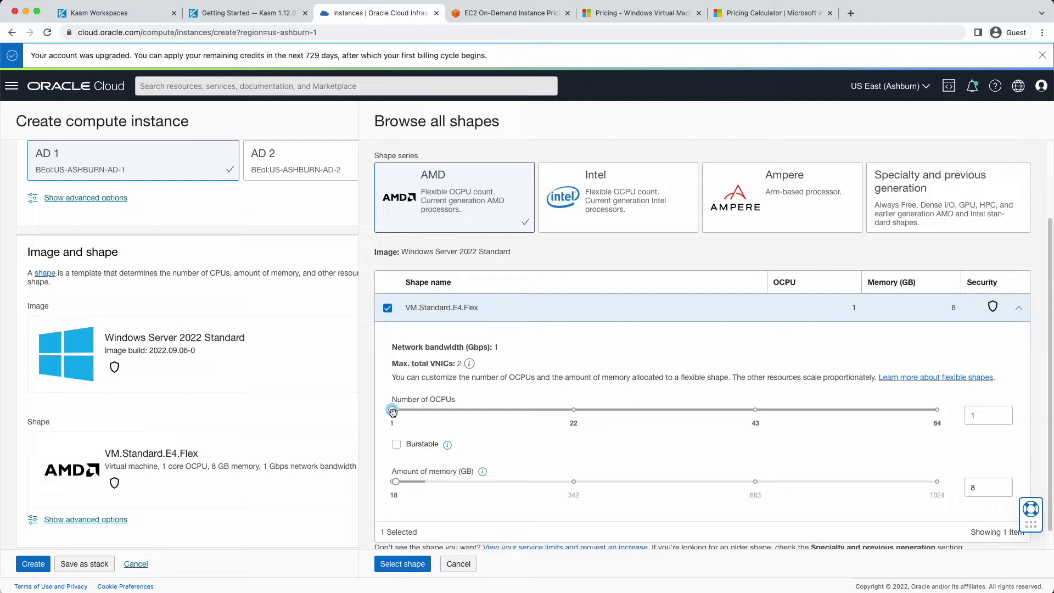
drag(394, 410, 402, 411)
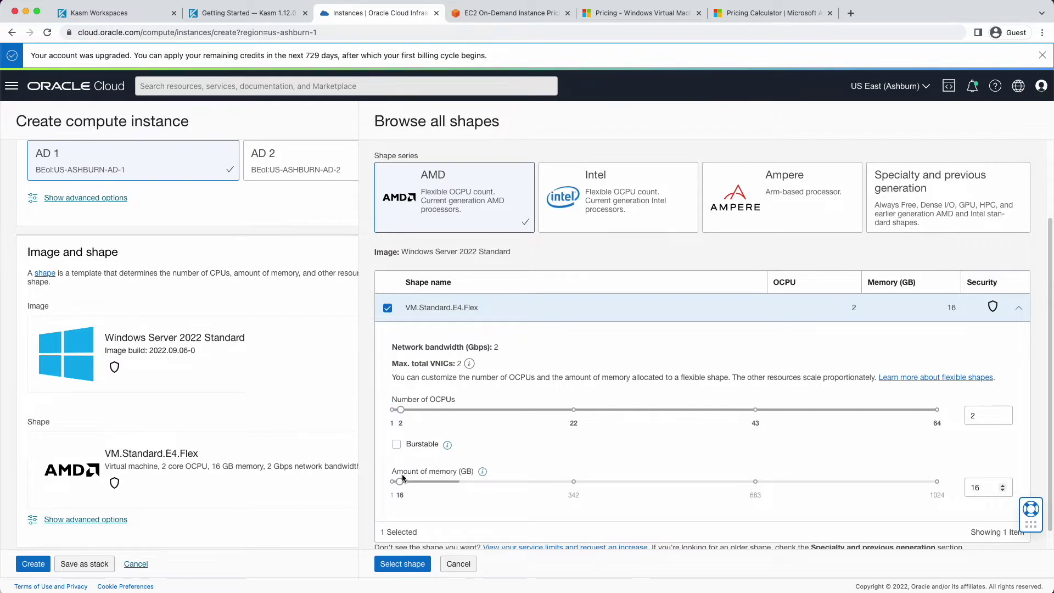
double_click(981, 487)
key(Right)
text(8)
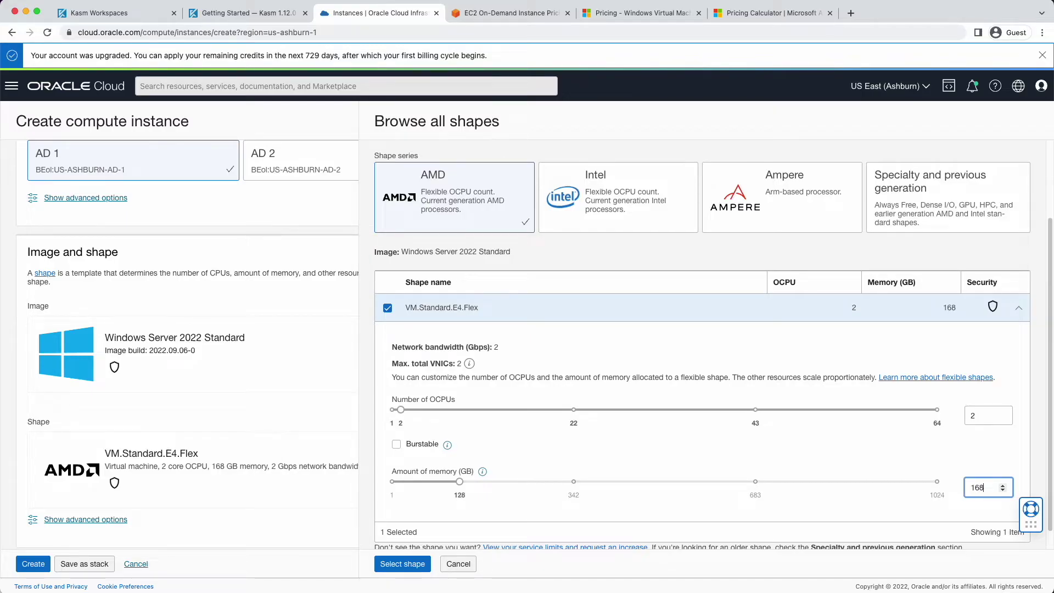
key(BackSpace)
key(BackSpace)
key(BackSpace)
text(8)
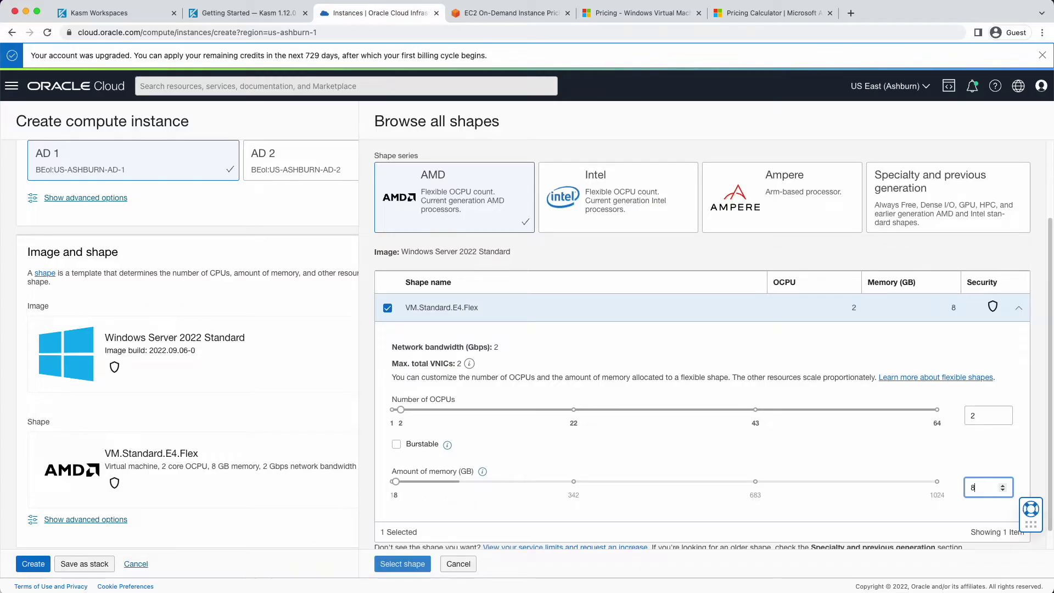
click(645, 511)
scroll(645, 494, down, 1)
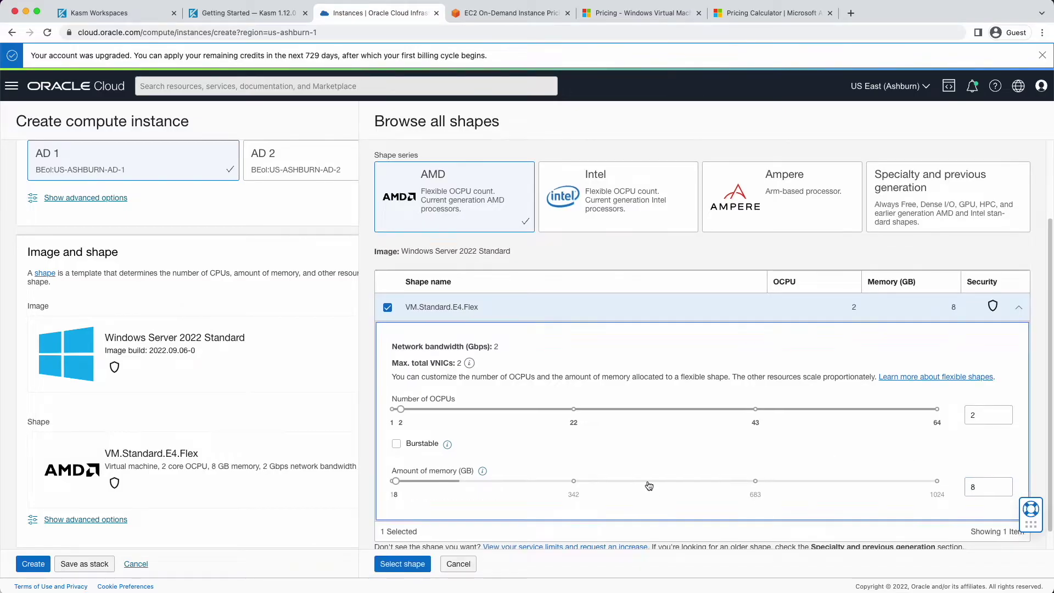
Apply the 2 OCPU, 8 GB shape, set a custom 100 GB boot volume, and create the instance
click(406, 565)
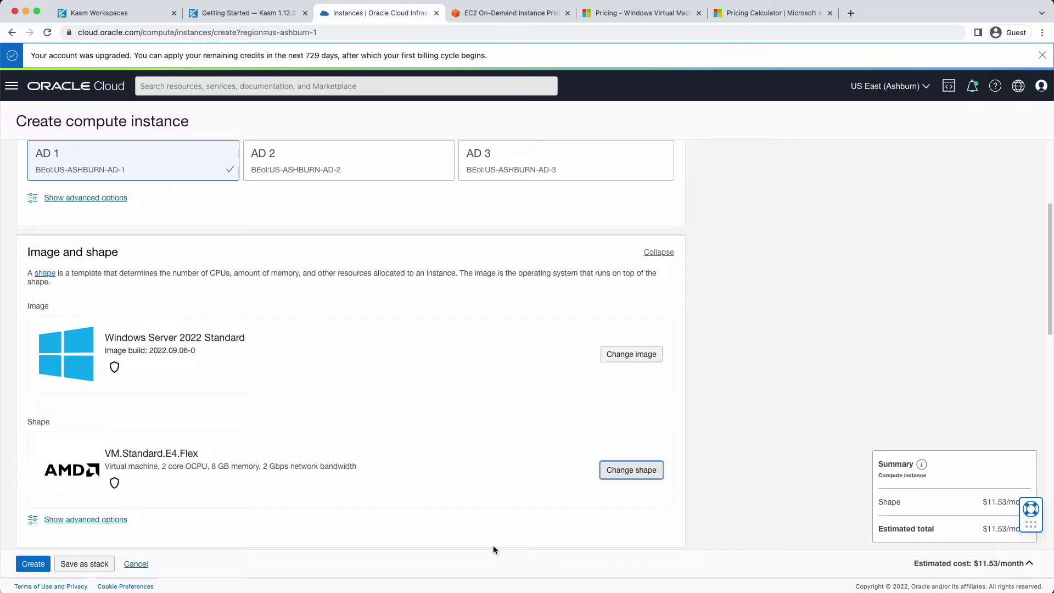
scroll(306, 511, down, 10)
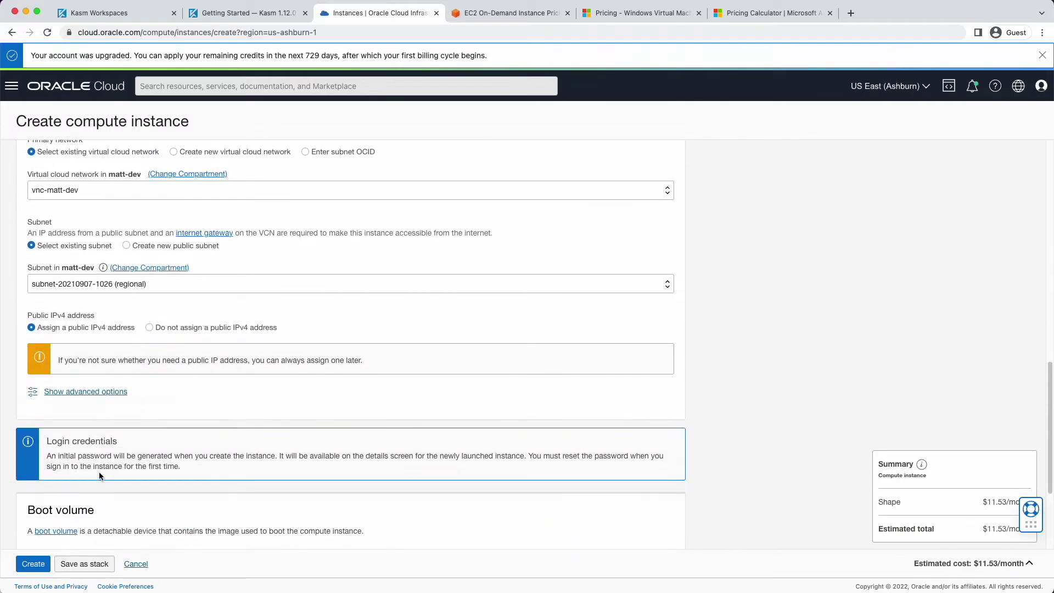
click(31, 395)
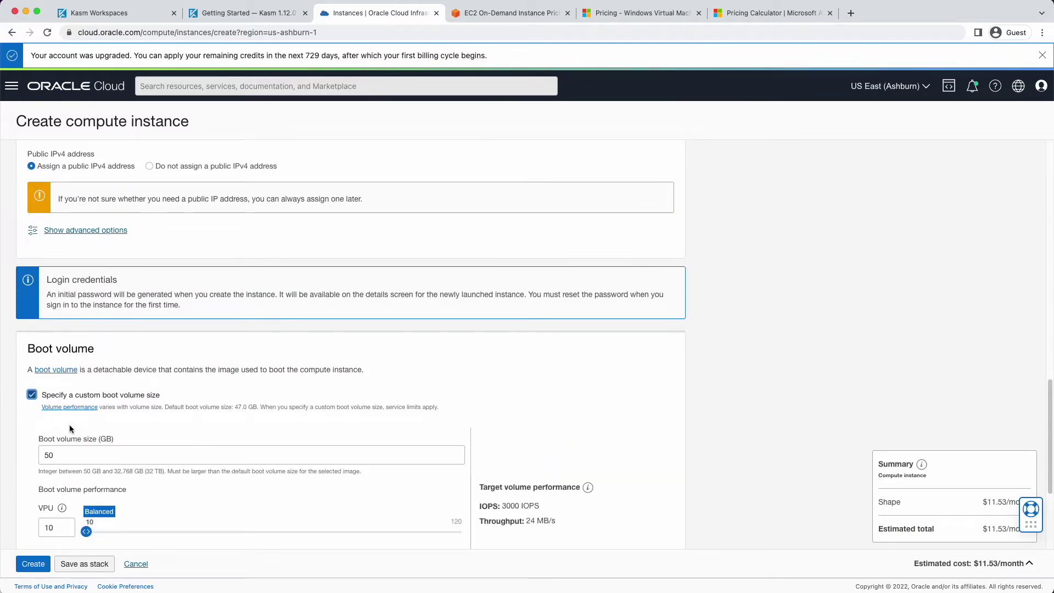
double_click(60, 461)
text(100)
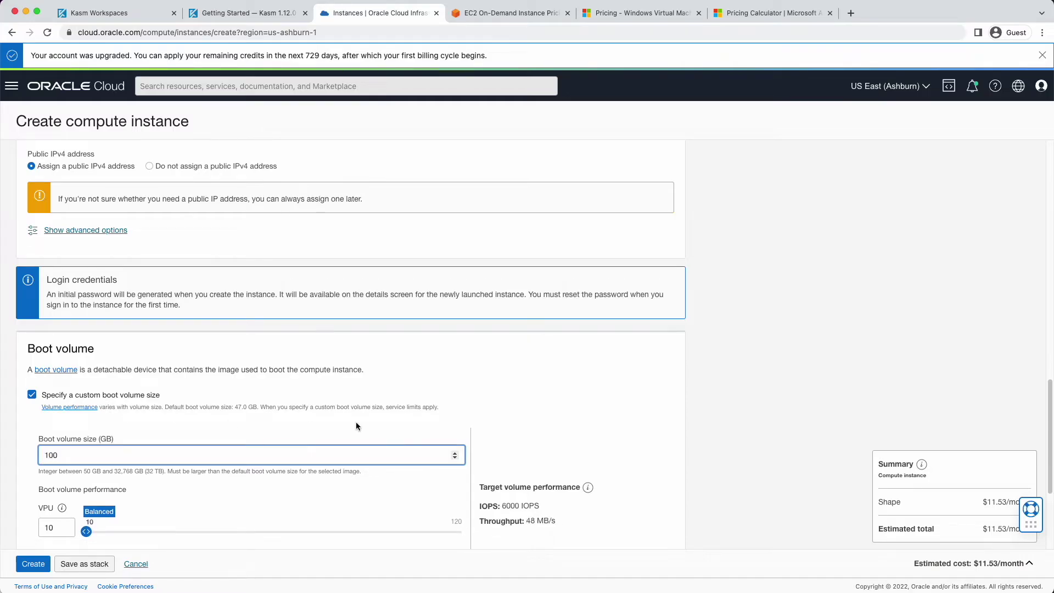
scroll(356, 422, down, 5)
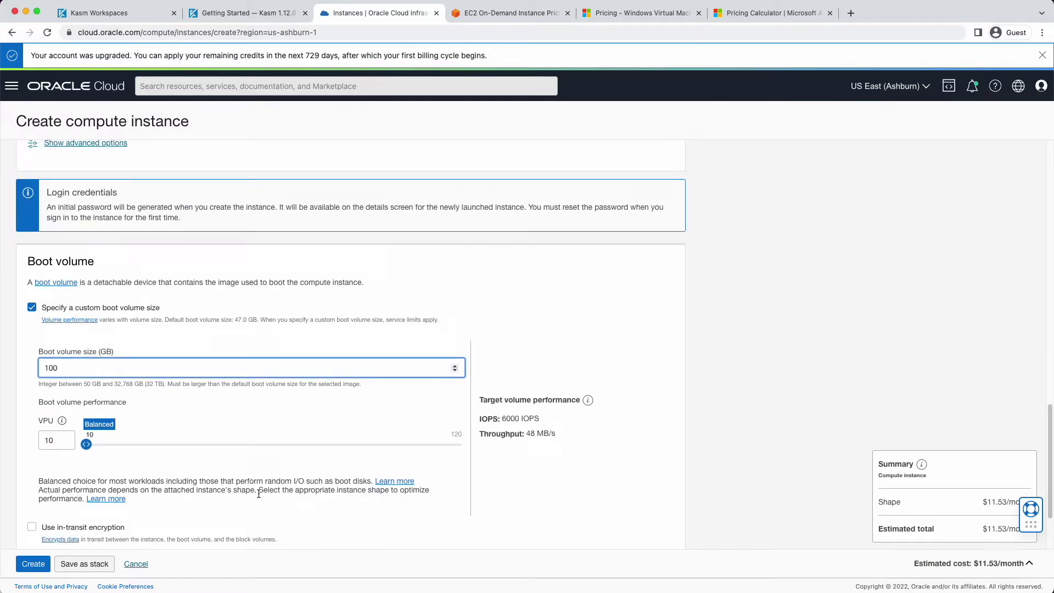
click(33, 564)
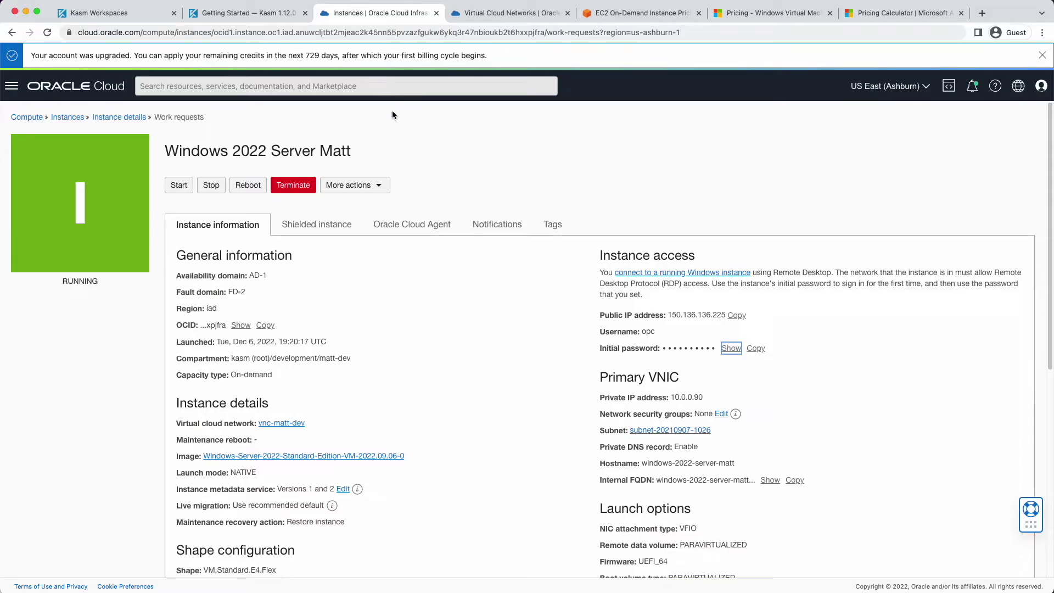
Add a new enabled Kasm server named 'Windows 2022 Server' under Admin > Compute > Servers
click(116, 13)
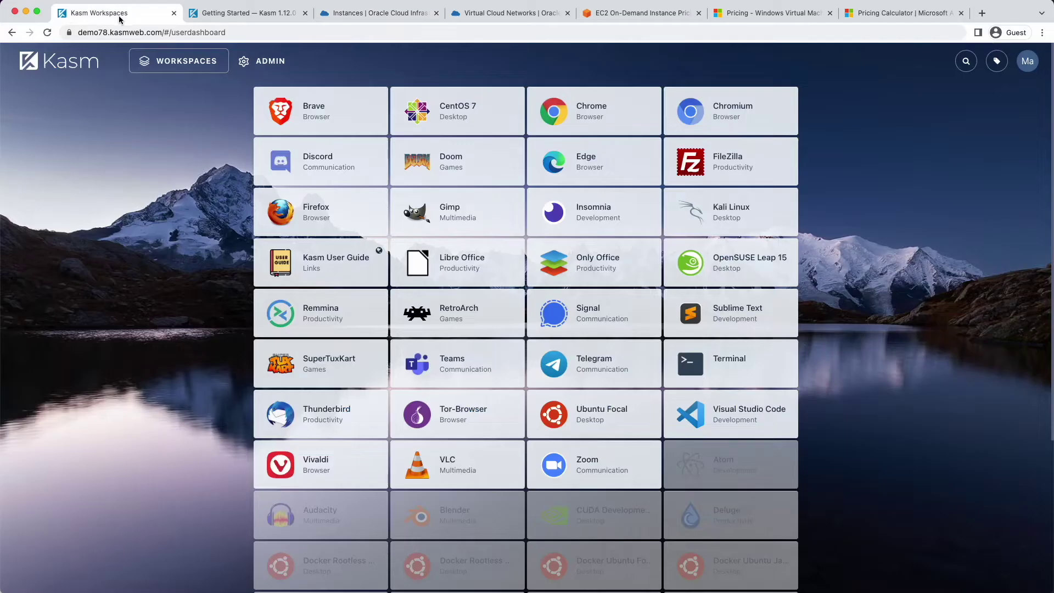
click(254, 66)
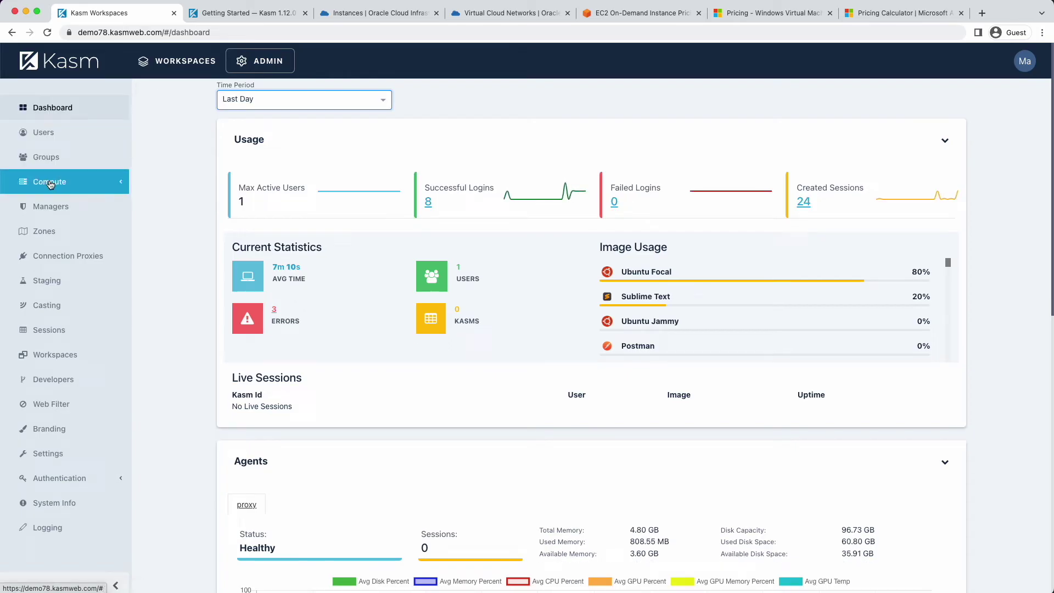
click(50, 182)
click(52, 232)
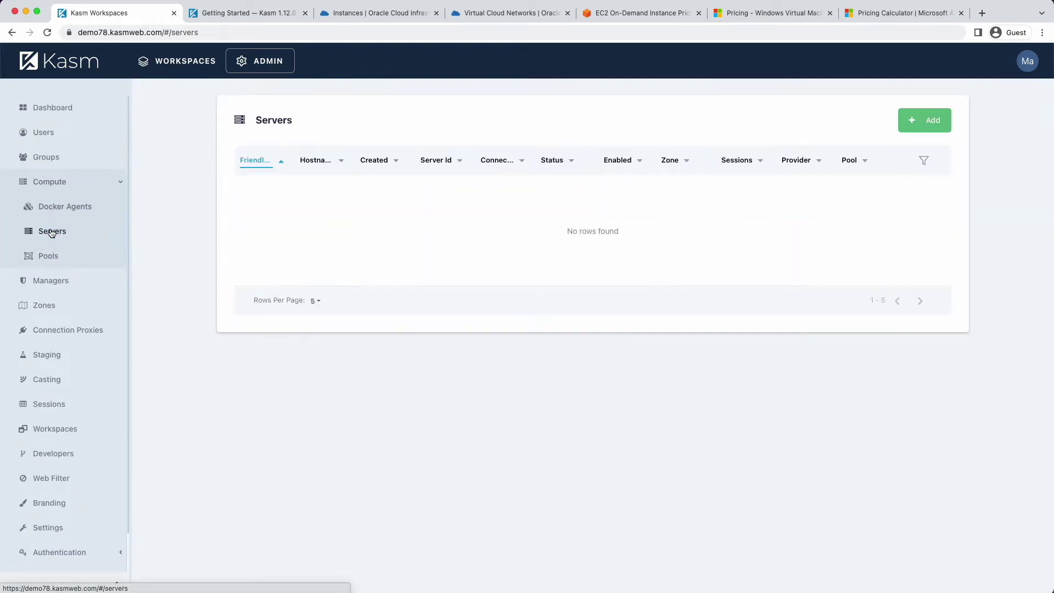
click(924, 121)
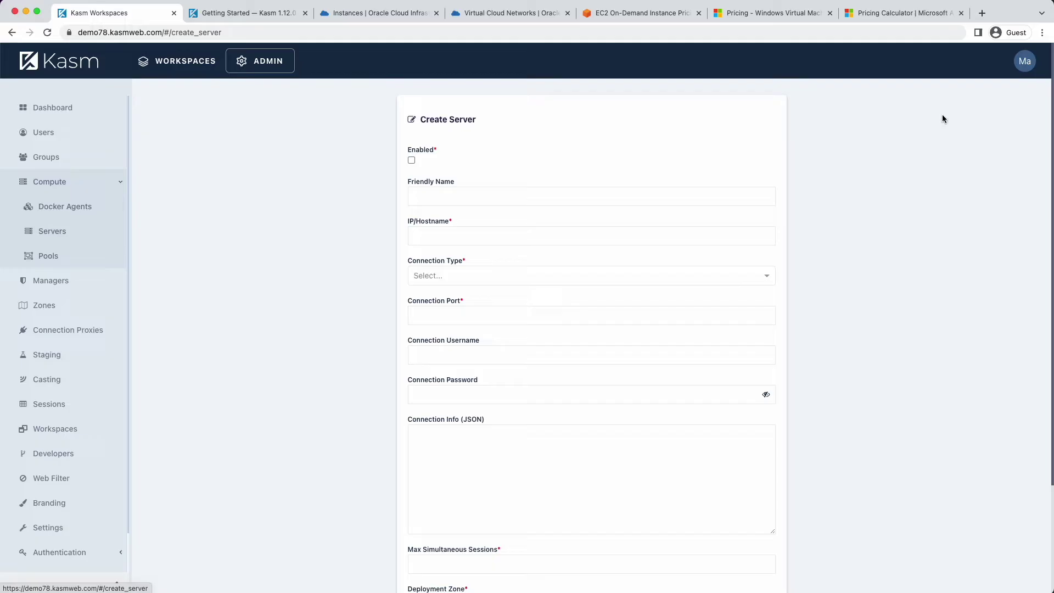
click(411, 160)
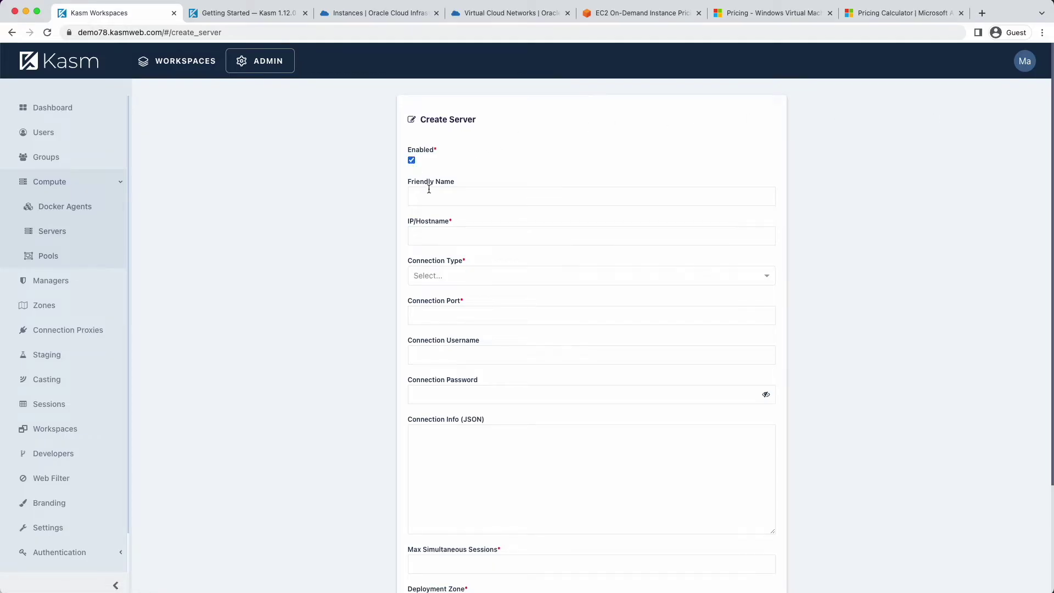
click(438, 190)
text(Widnows)
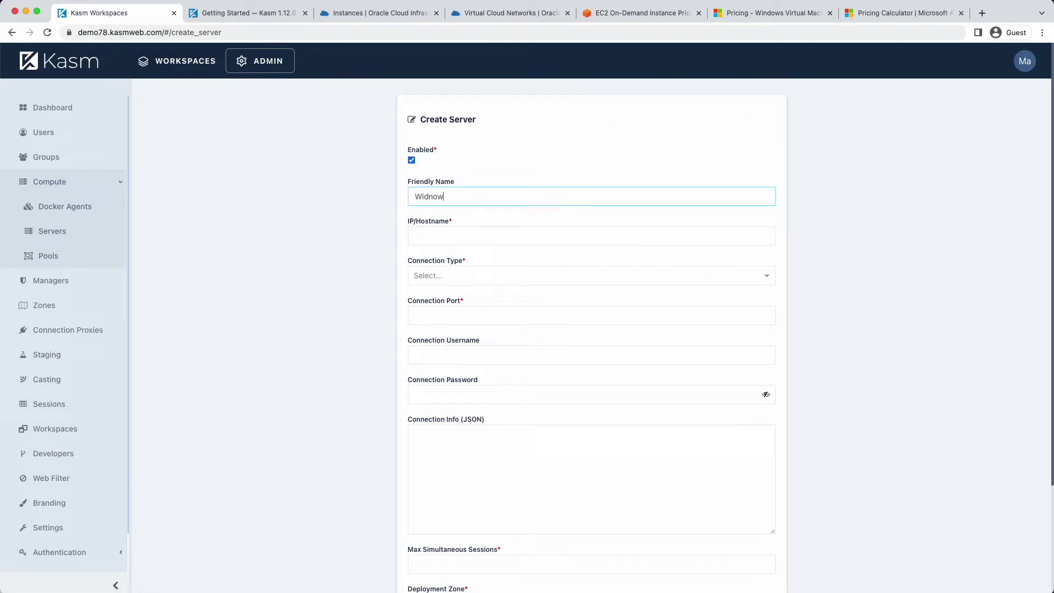
key(BackSpace)
key(BackSpace)
key(BackSpace)
key(BackSpace)
key(BackSpace)
text(ndows 2022 Server)
Fill IP/Hostname with the Oracle instance's public IP 150.136.136.225
click(416, 235)
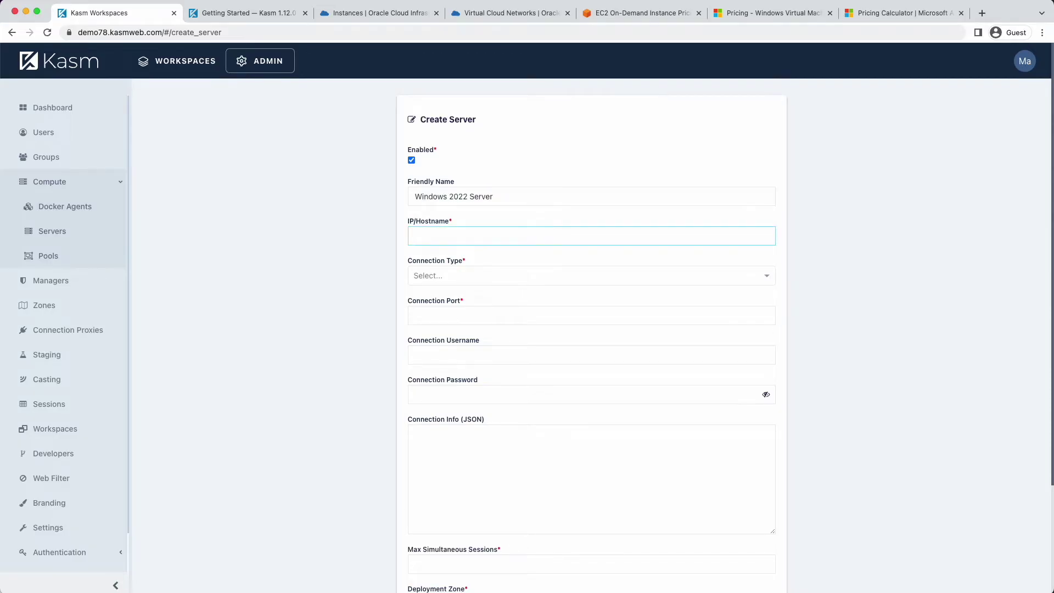
click(370, 17)
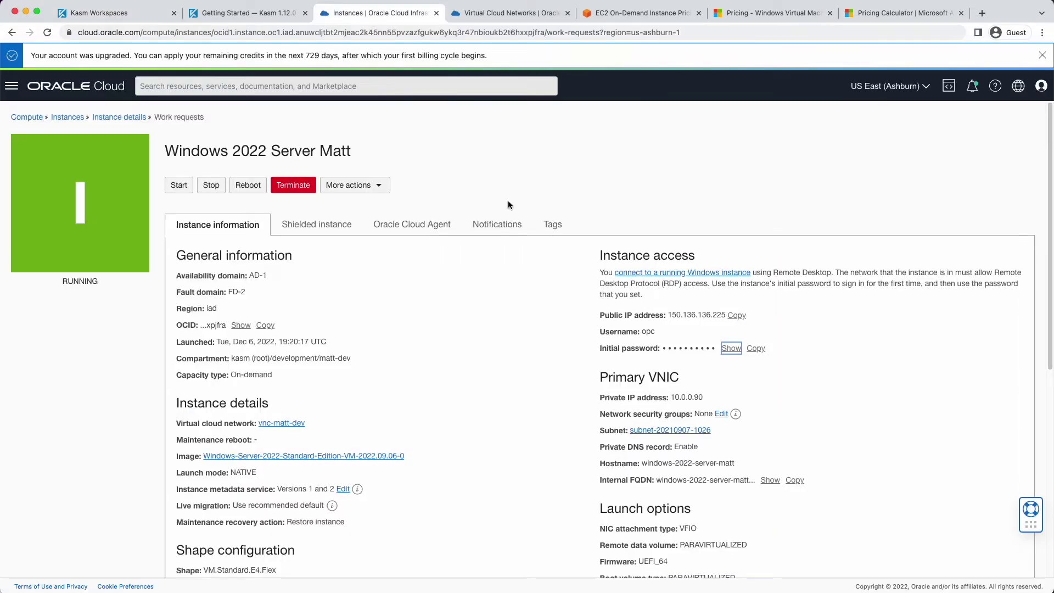
click(738, 315)
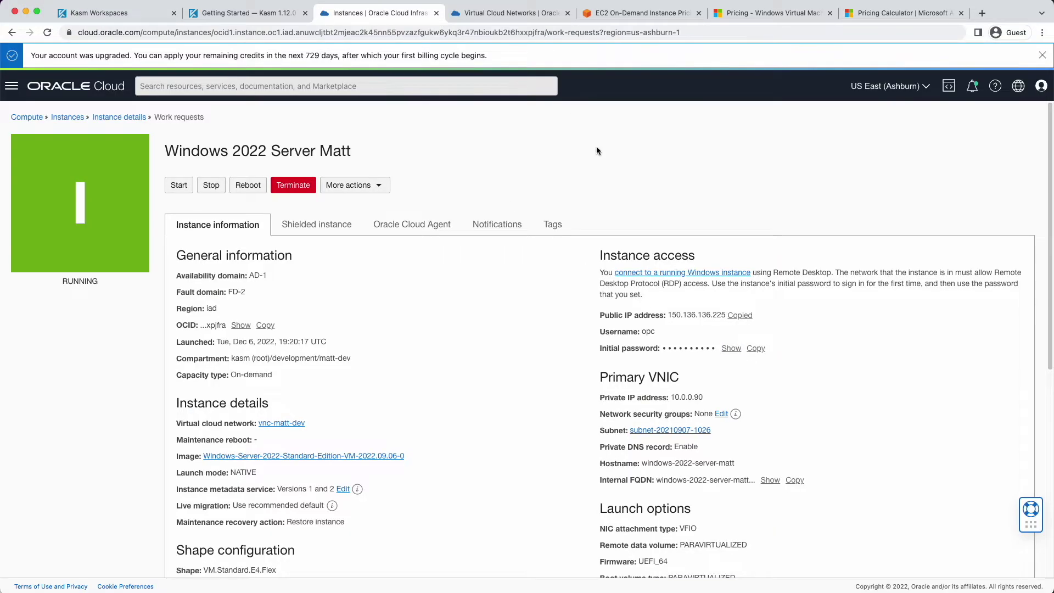
click(126, 5)
right_click(452, 237)
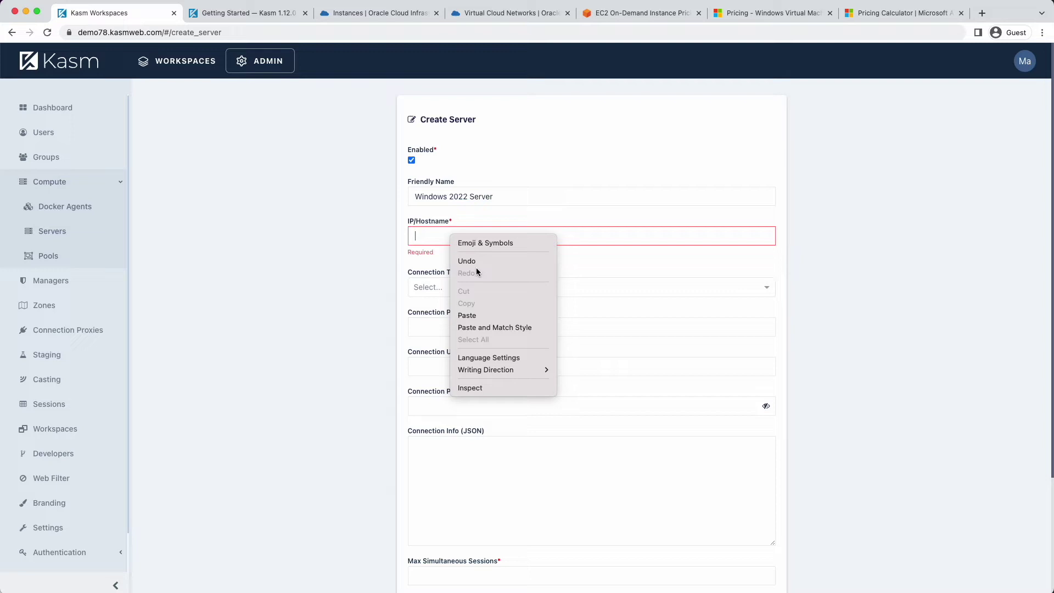
click(467, 315)
Set the connection to RDP on port 3389 with username opc
click(488, 277)
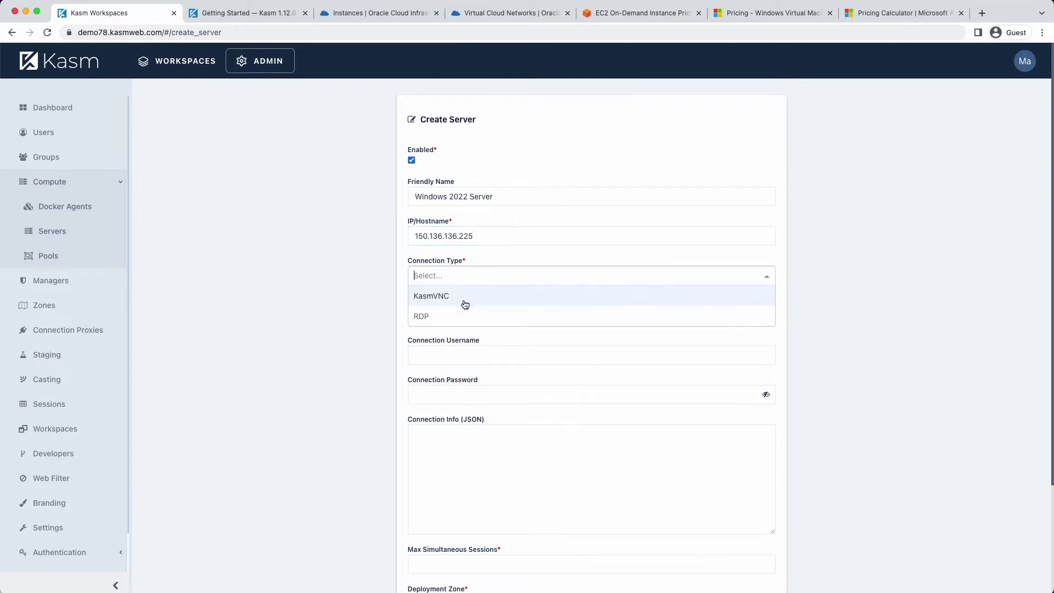
click(449, 316)
click(449, 314)
text(3)
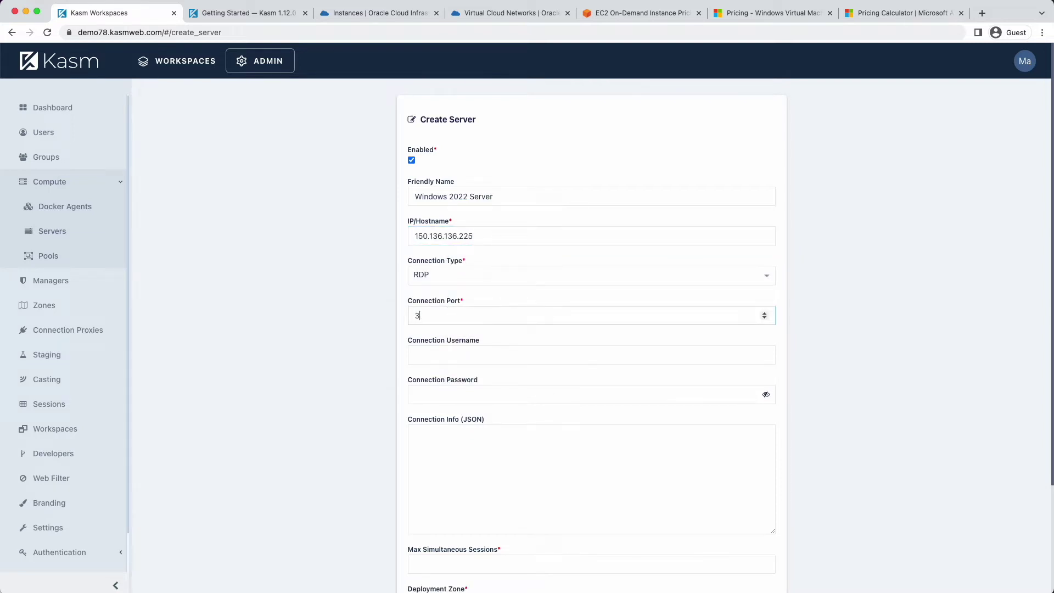
text(389)
click(453, 351)
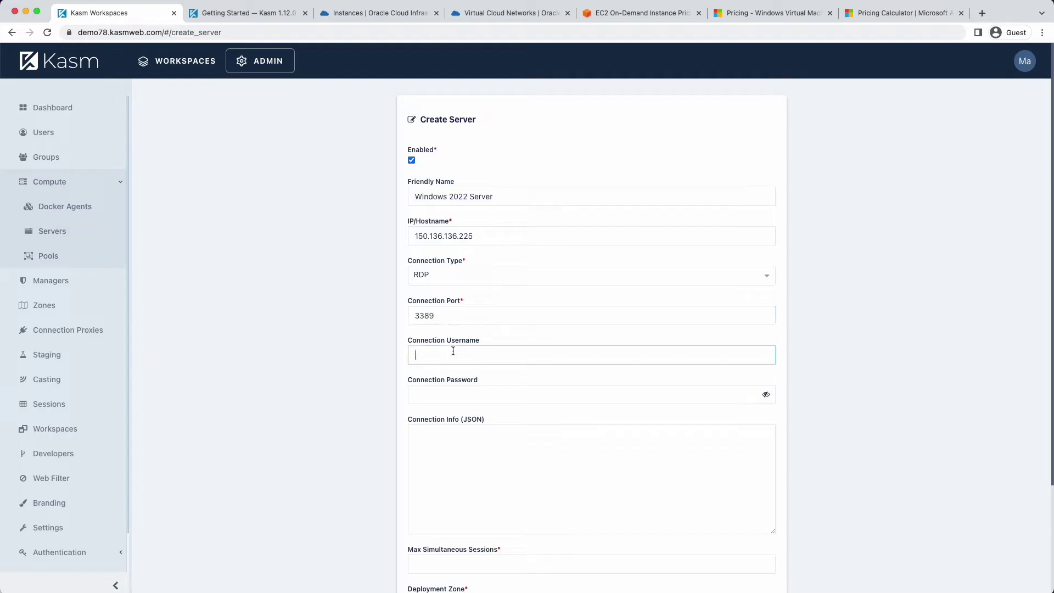
text(opc)
Enter the Oracle instance's initial password as the Connection Password
click(369, 20)
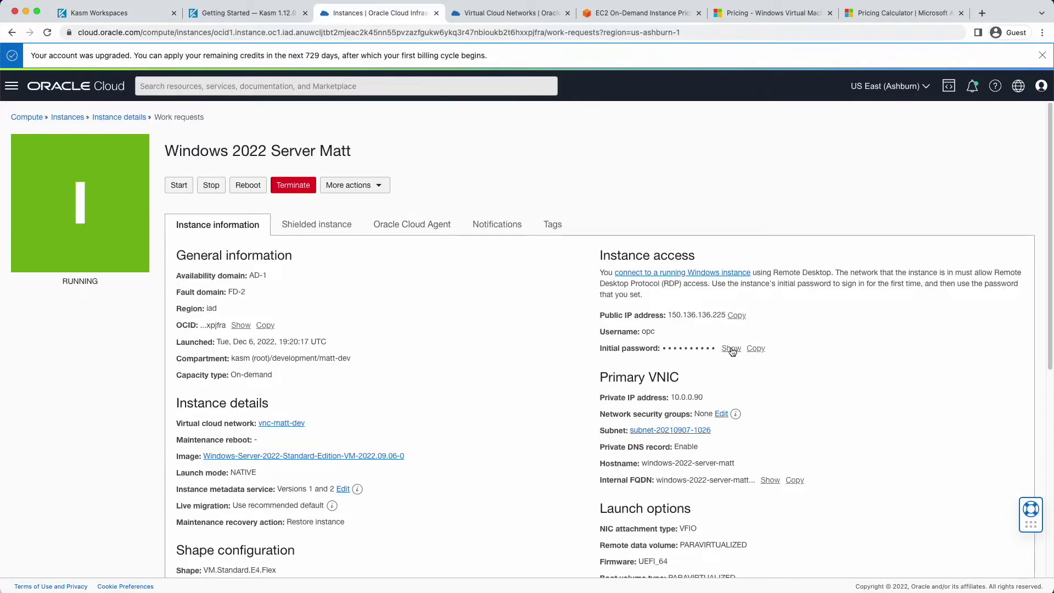
click(757, 349)
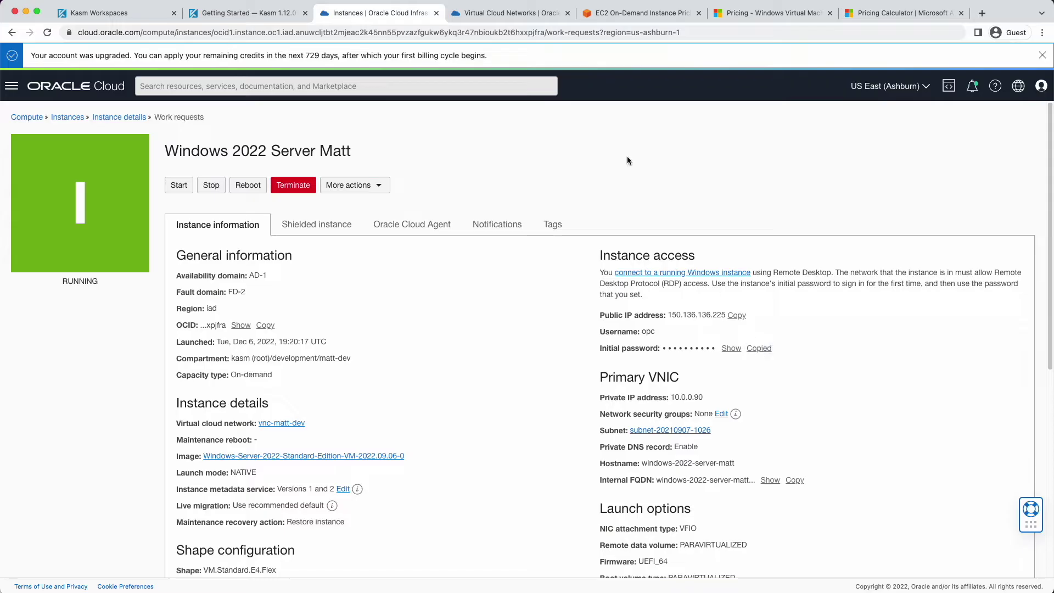
click(121, 12)
click(434, 392)
right_click(434, 392)
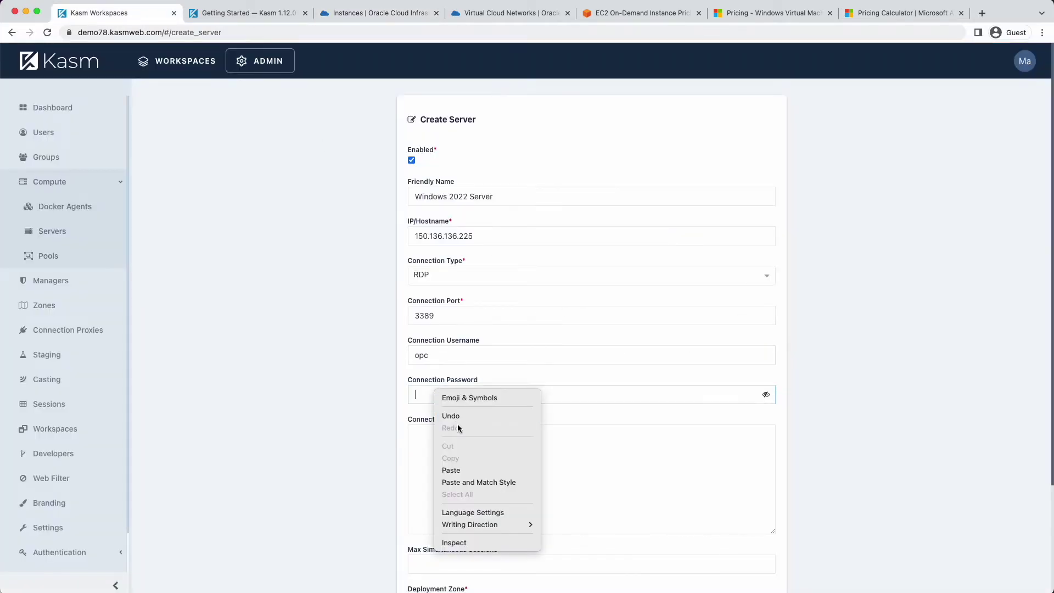
click(453, 468)
click(454, 467)
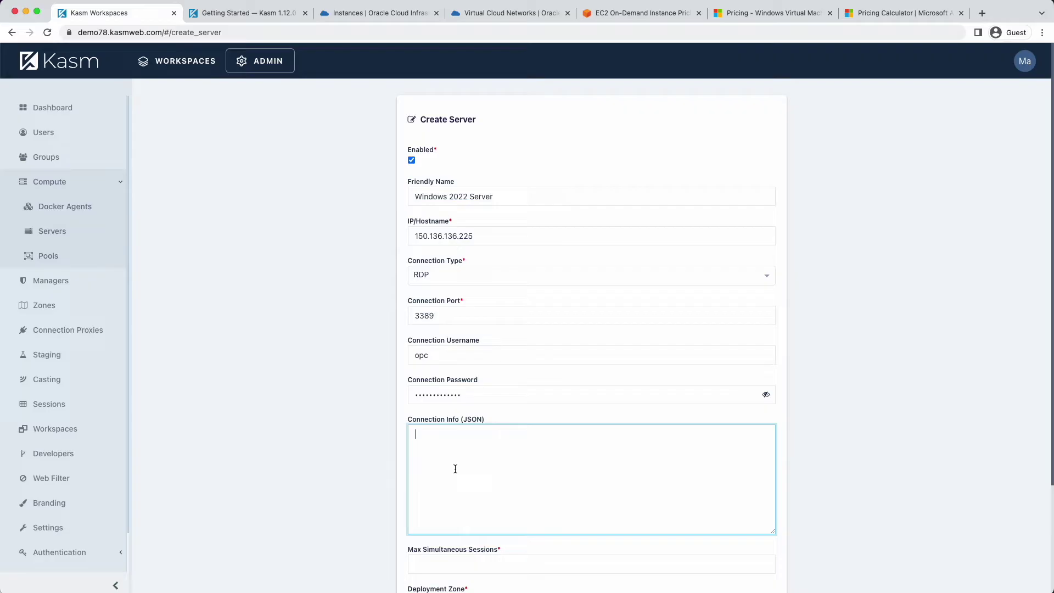
scroll(464, 483, down, 3)
Set Max Simultaneous Sessions to 1 and the Deployment Zone to default
click(475, 431)
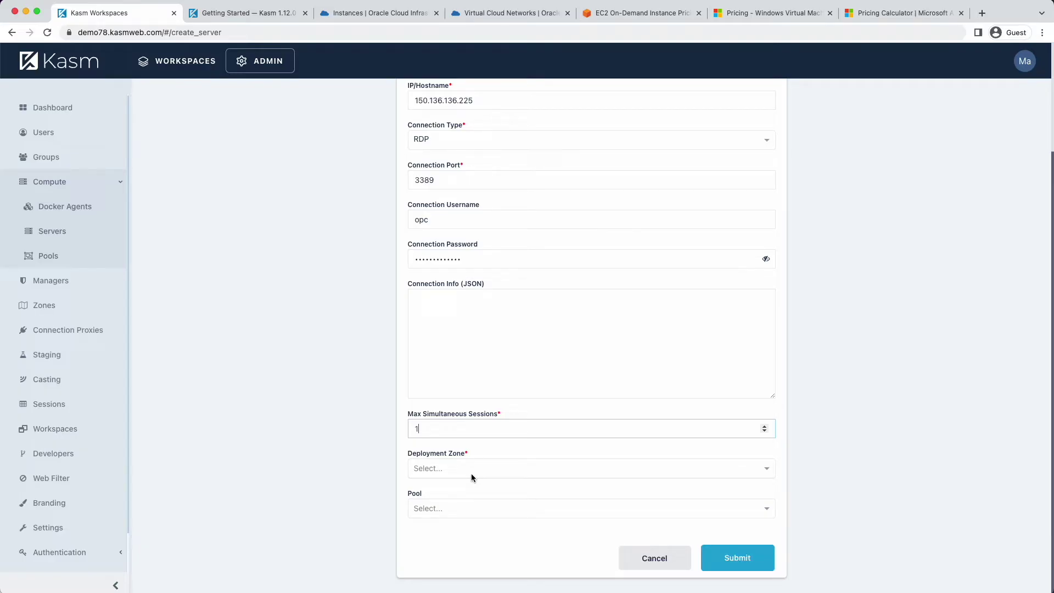
click(470, 473)
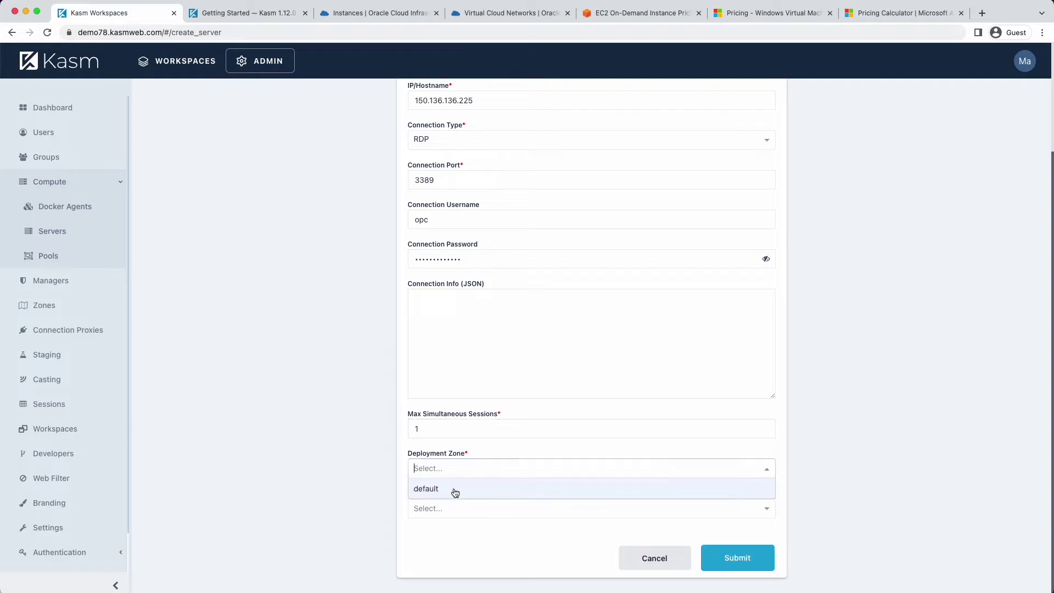
click(456, 489)
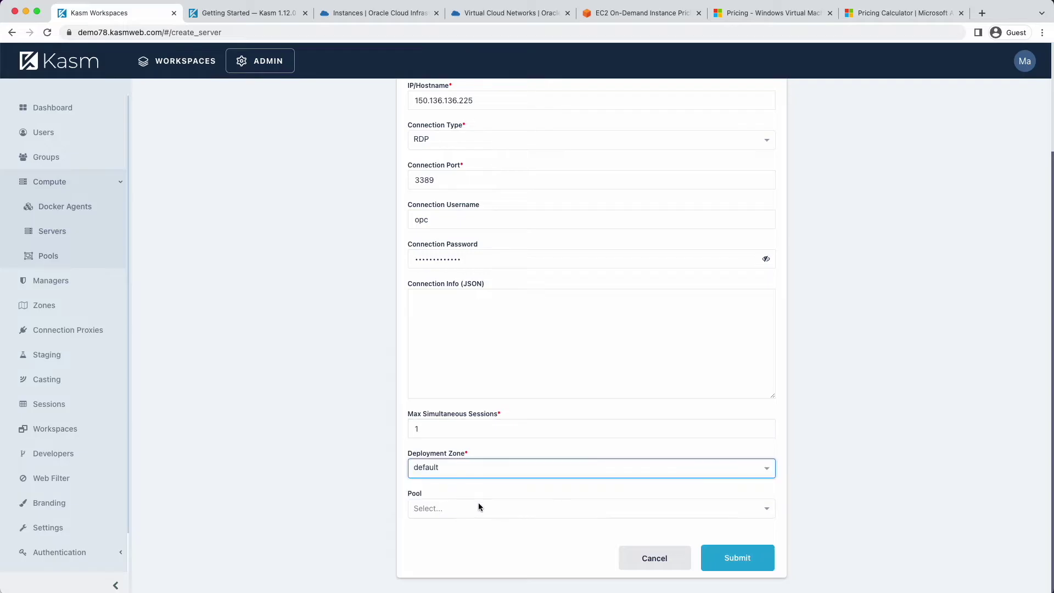
Submit the Windows 2022 Server form to create the server
click(731, 560)
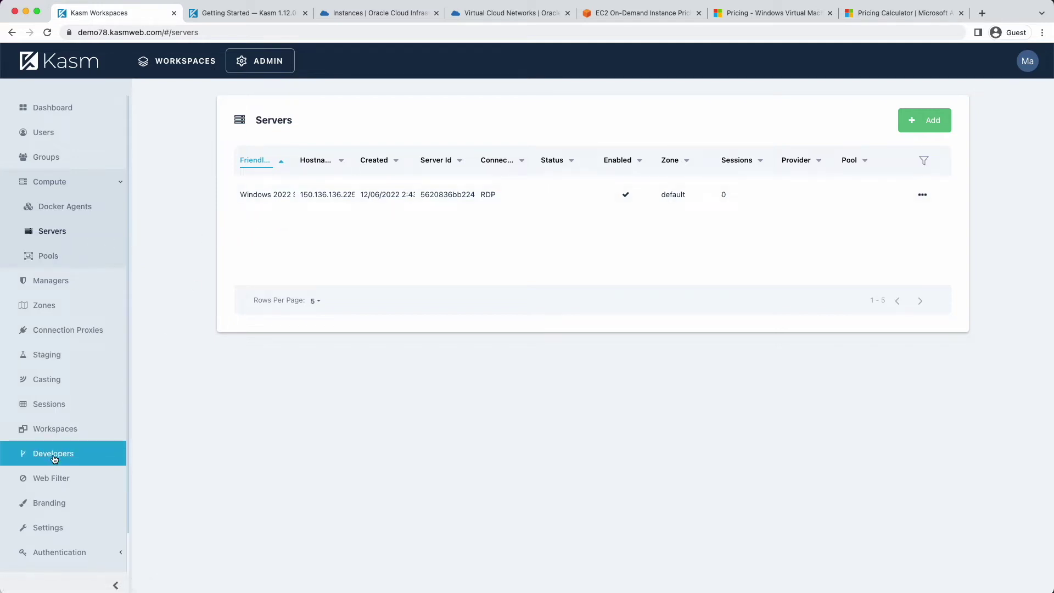
Add a Server-type workspace named 'Windows 2022 Desktop' with description 'Windows server in OCU'
click(56, 433)
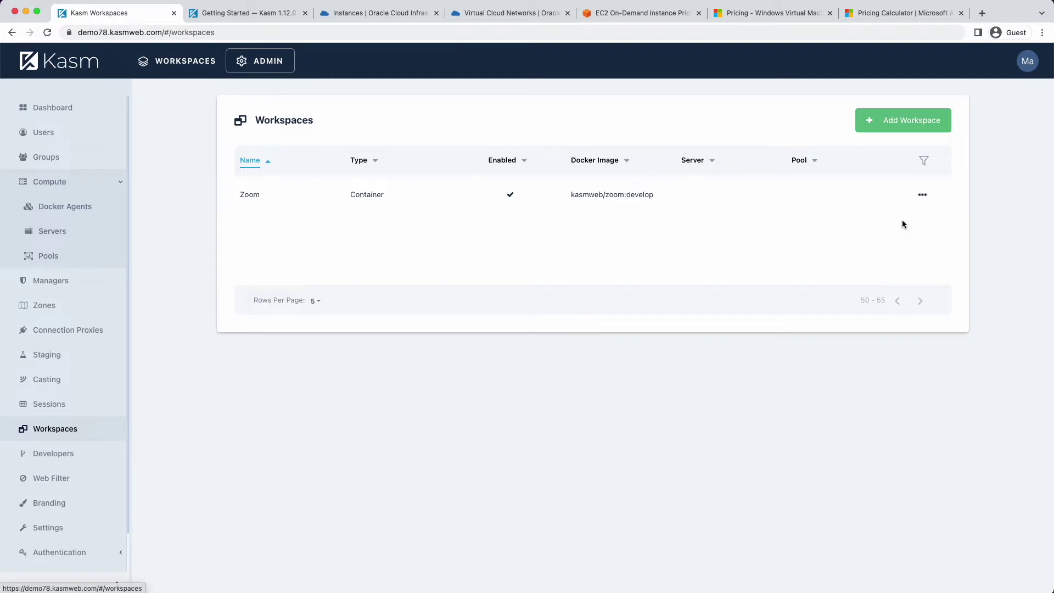
click(912, 121)
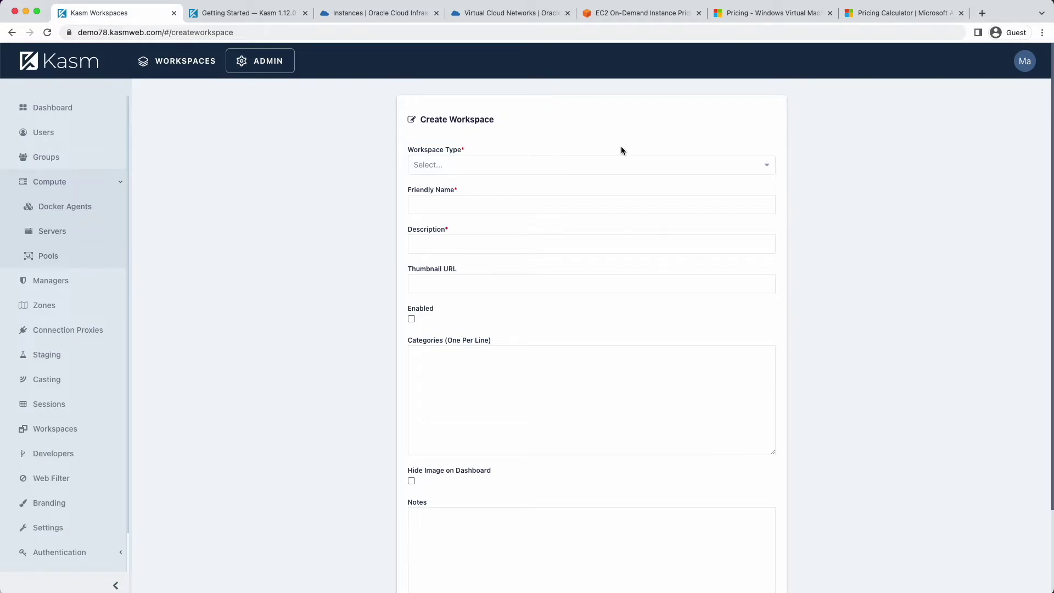
click(551, 159)
click(433, 228)
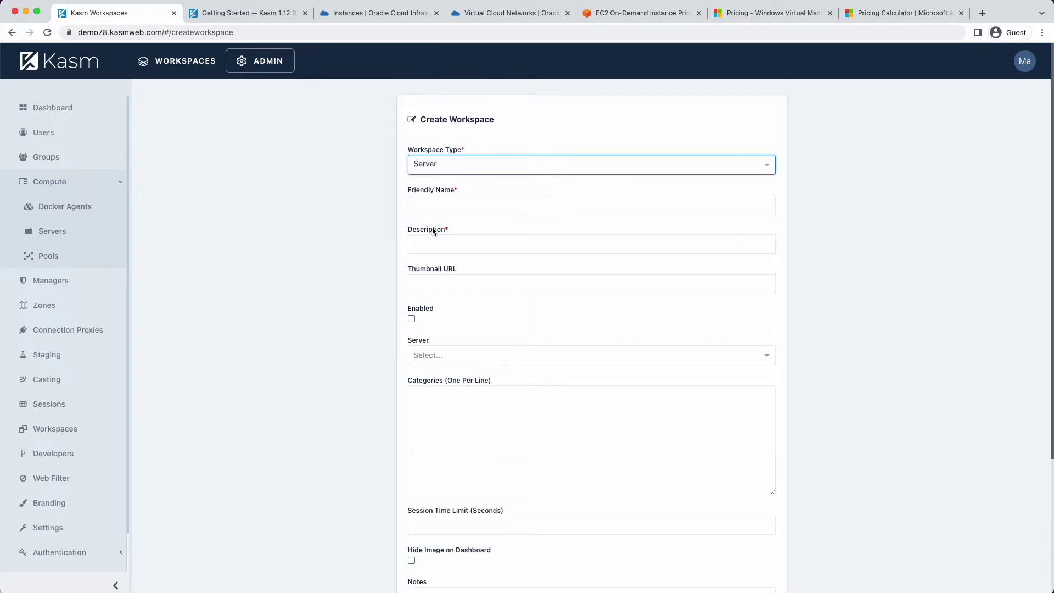
click(447, 205)
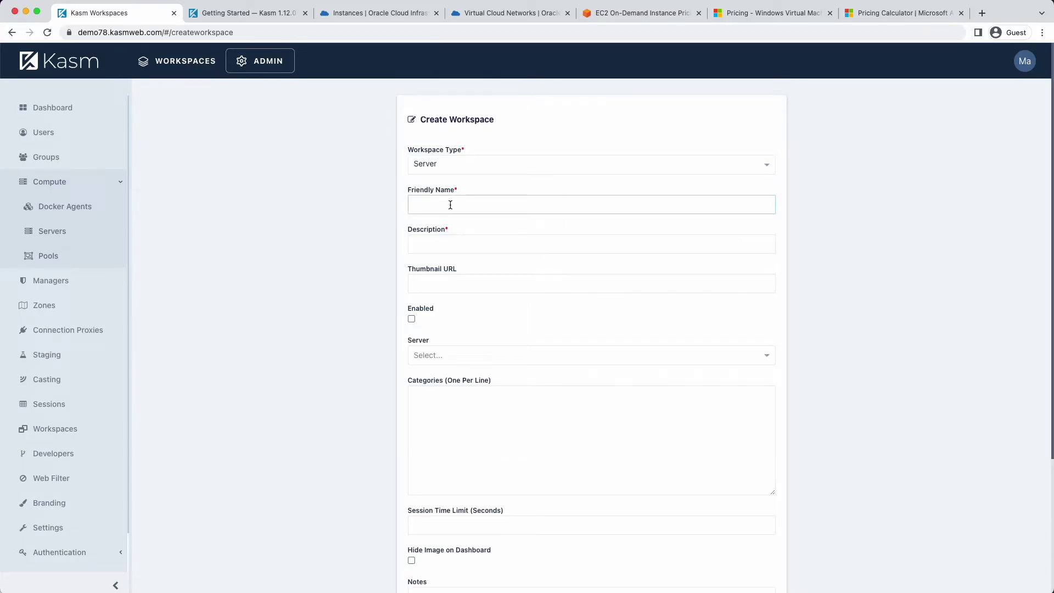
text(Windows 2022 Desktop)
key(Tab)
text(Widnow)
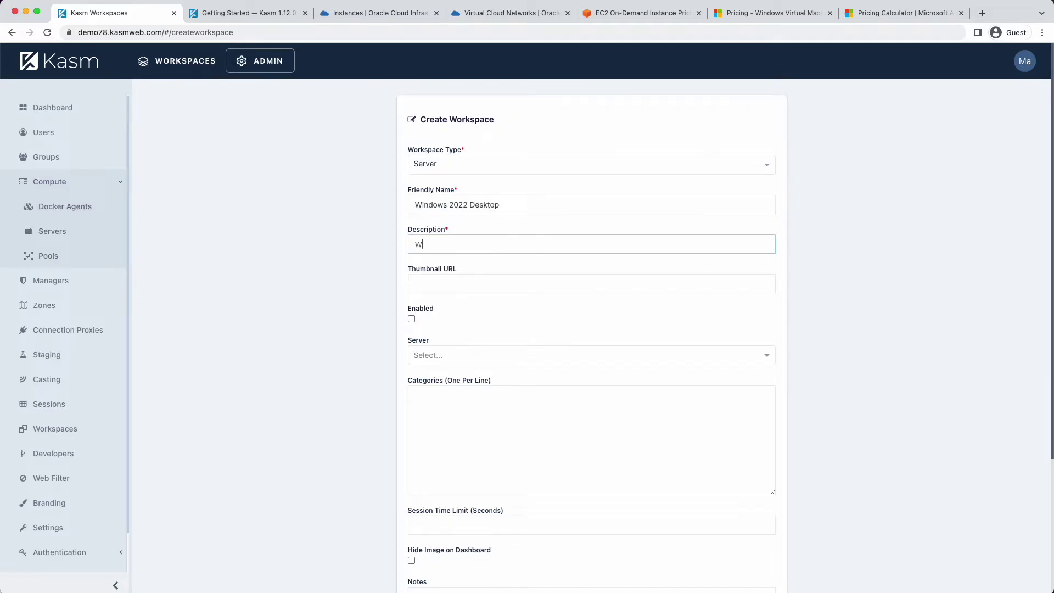
key(BackSpace)
key(BackSpace)
key(BackSpace)
key(BackSpace)
text(ndows server)
text( in OCU)
Enable it, link it to Windows 2022 Server, add category Desktop, and submit
click(411, 319)
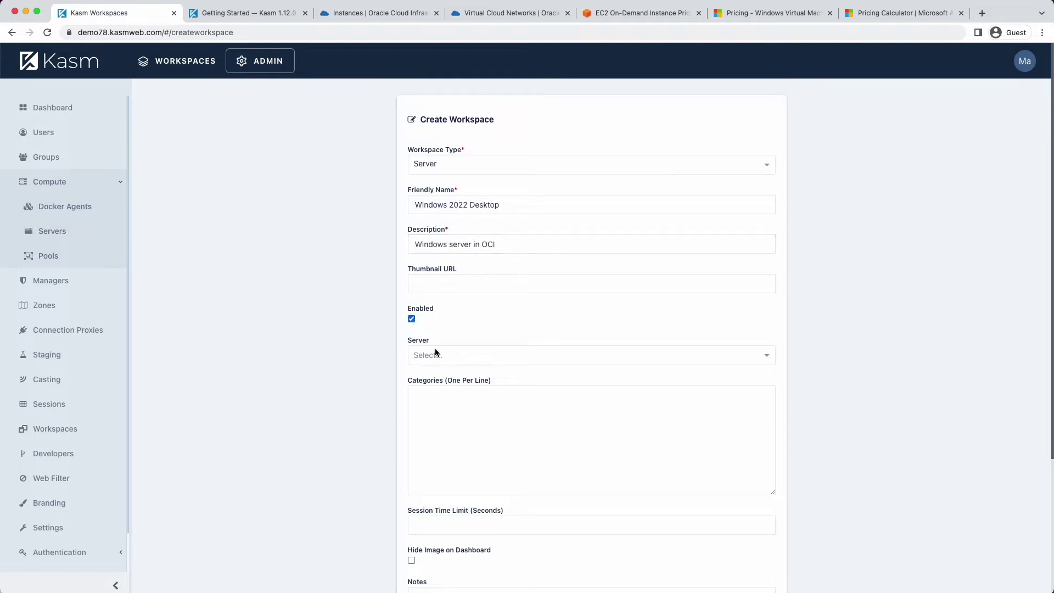
click(437, 355)
click(441, 373)
click(471, 418)
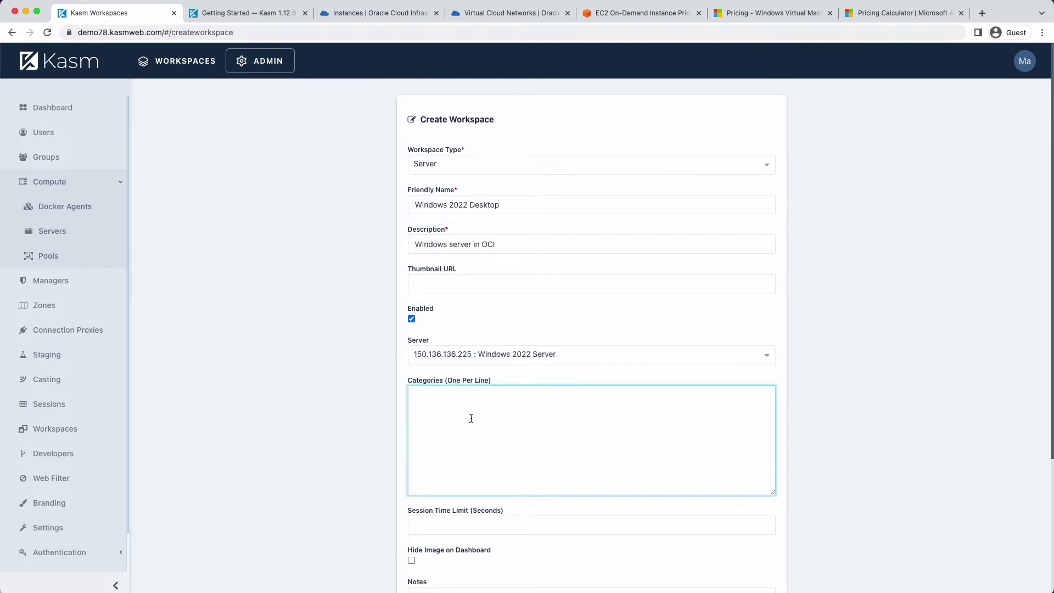
text(Desktop)
scroll(589, 341, down, 3)
click(740, 569)
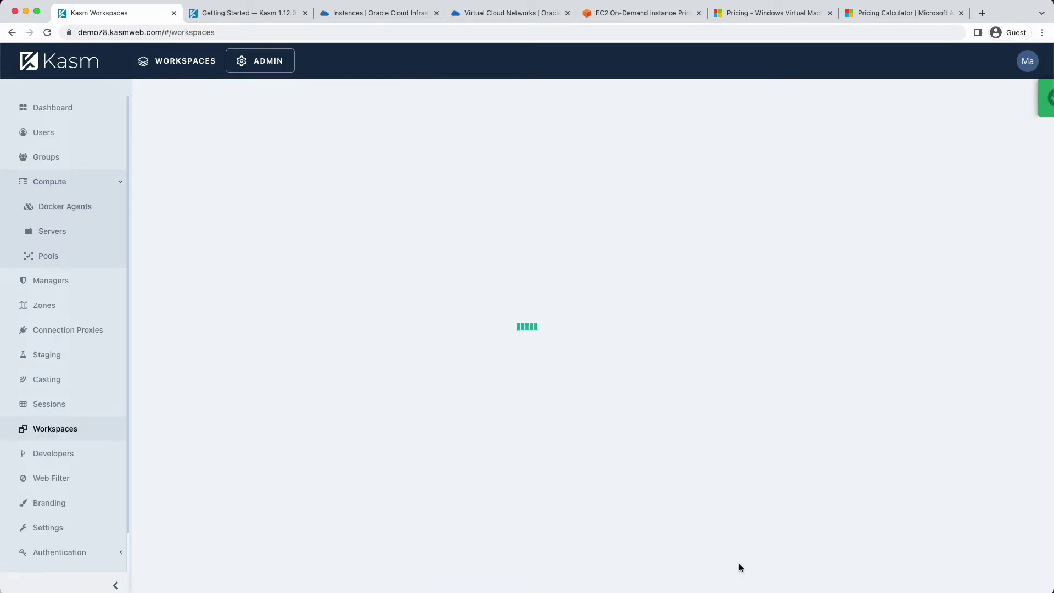
Launch a Windows 2022 Desktop session and acknowledge the required password change
click(193, 59)
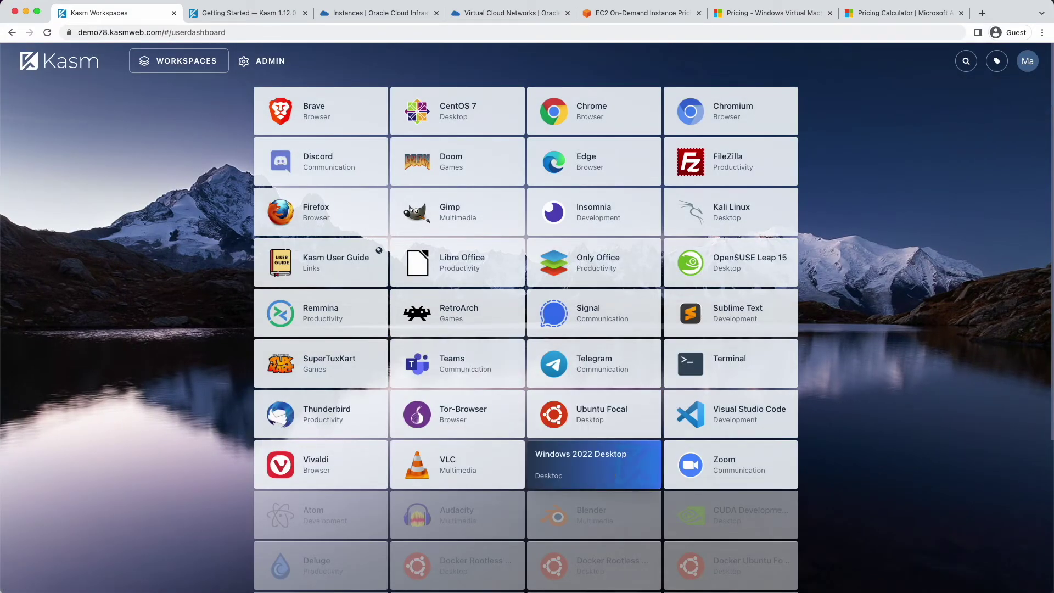
click(593, 464)
click(554, 373)
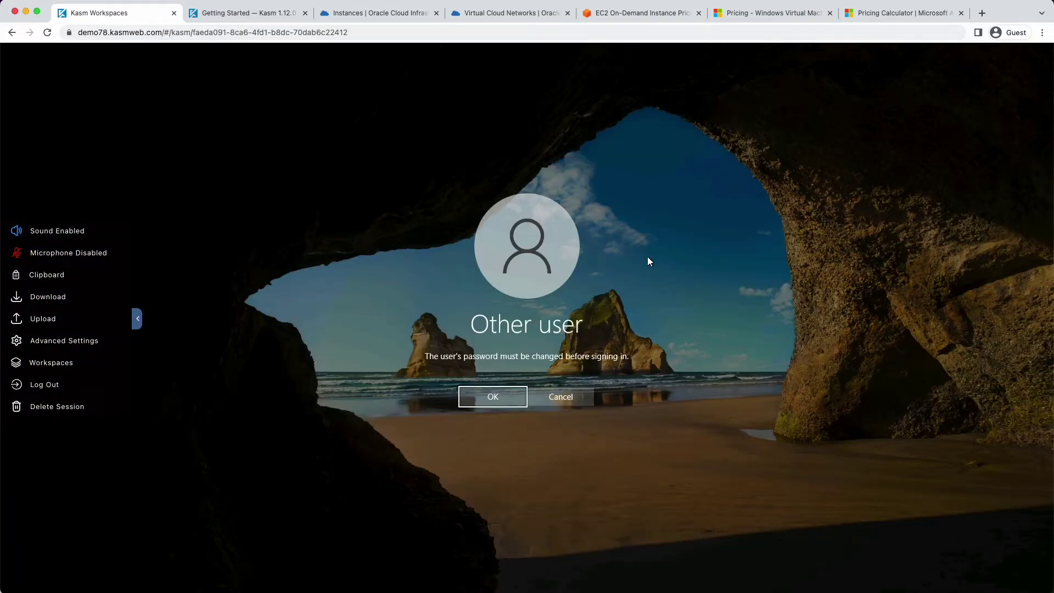
click(499, 395)
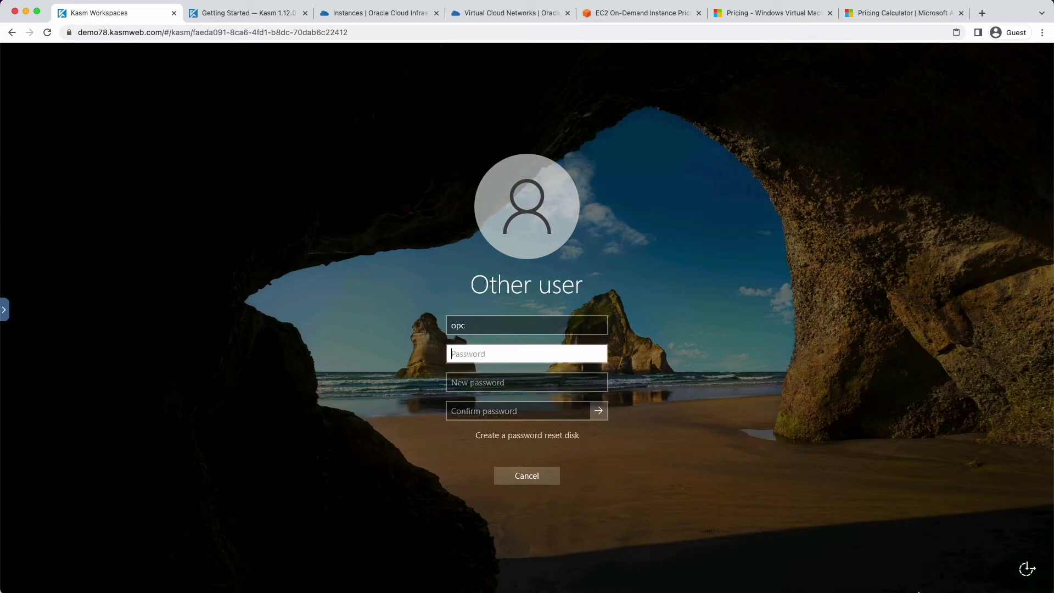
Change the opc password by entering the old password and a confirmed new one
text(••)
key(BackSpace)
key(BackSpace)
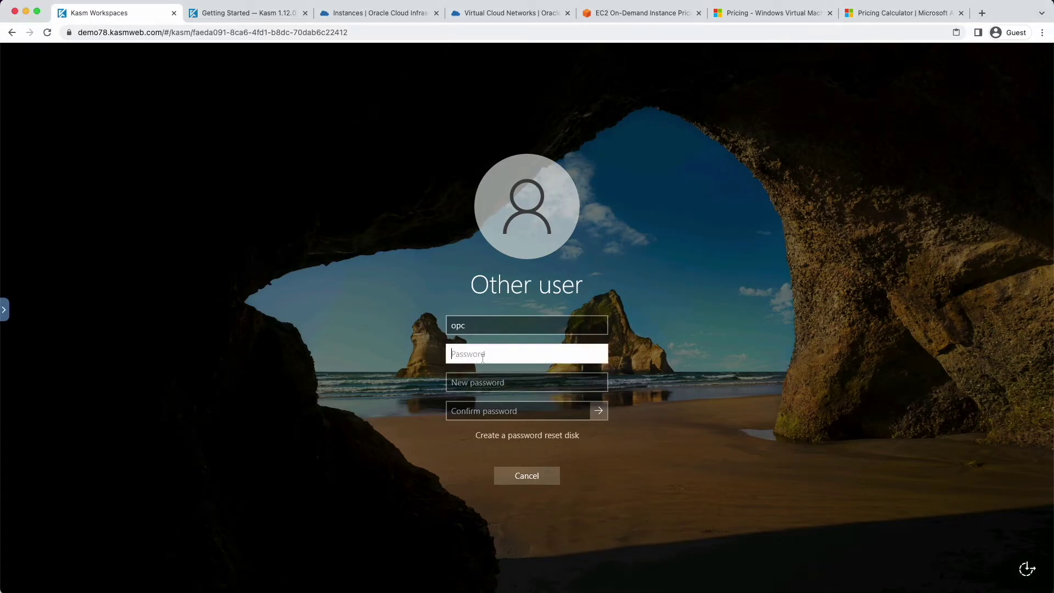
text(•••••••••••••)
key(Tab)
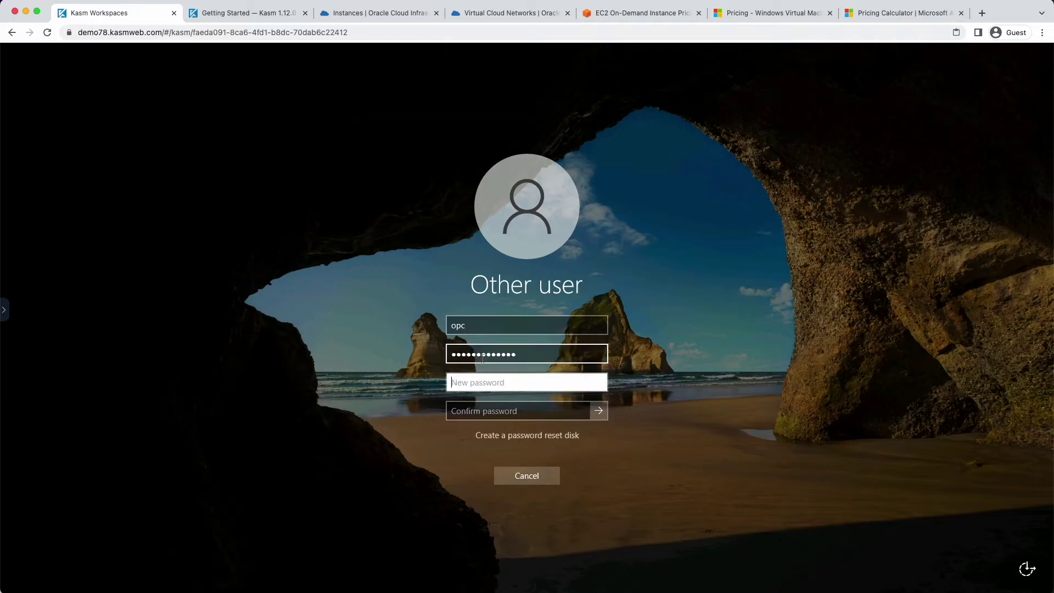
text(••••••••••••••••)
key(Tab)
text(••••••••••••••••)
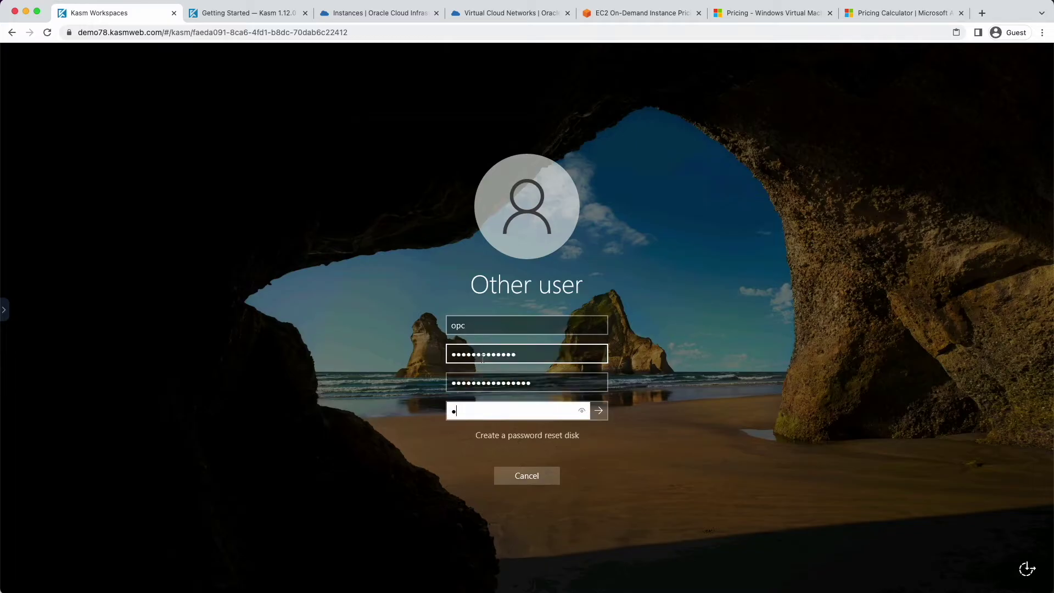
key(Return)
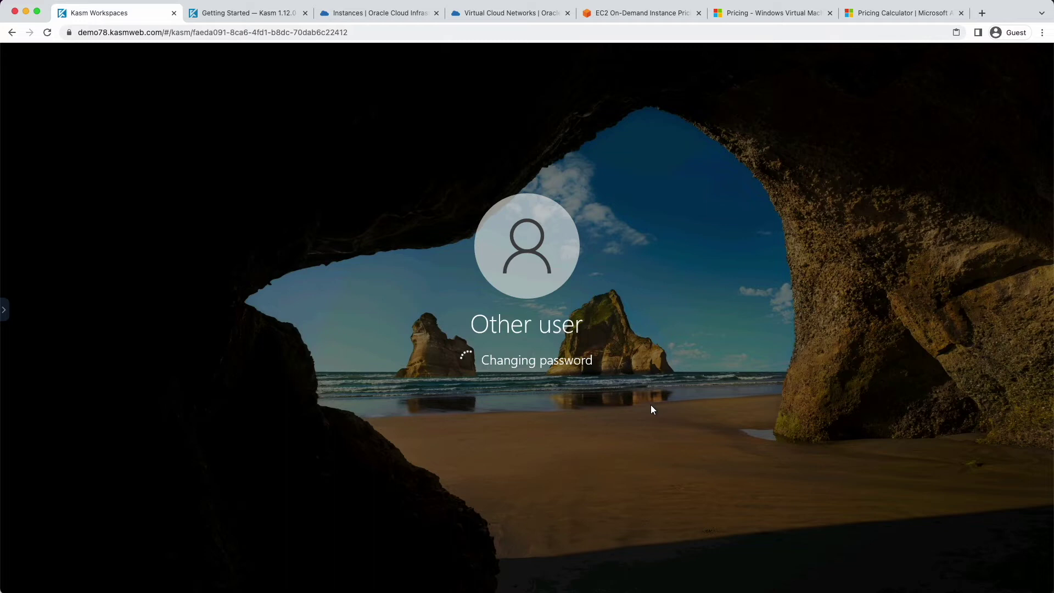
click(528, 381)
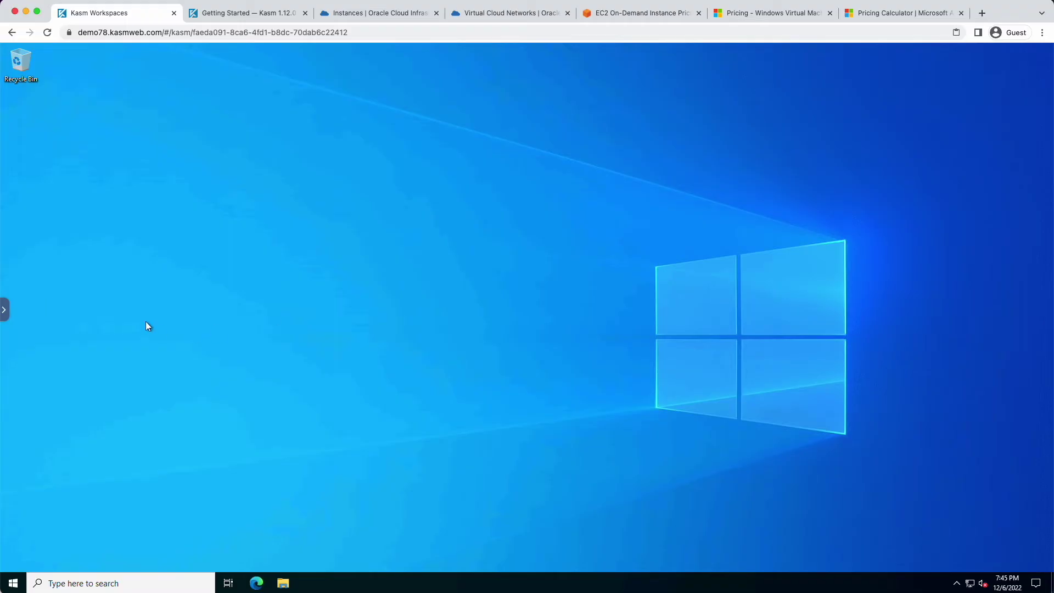
Delete the running Windows 2022 Desktop session
click(5, 316)
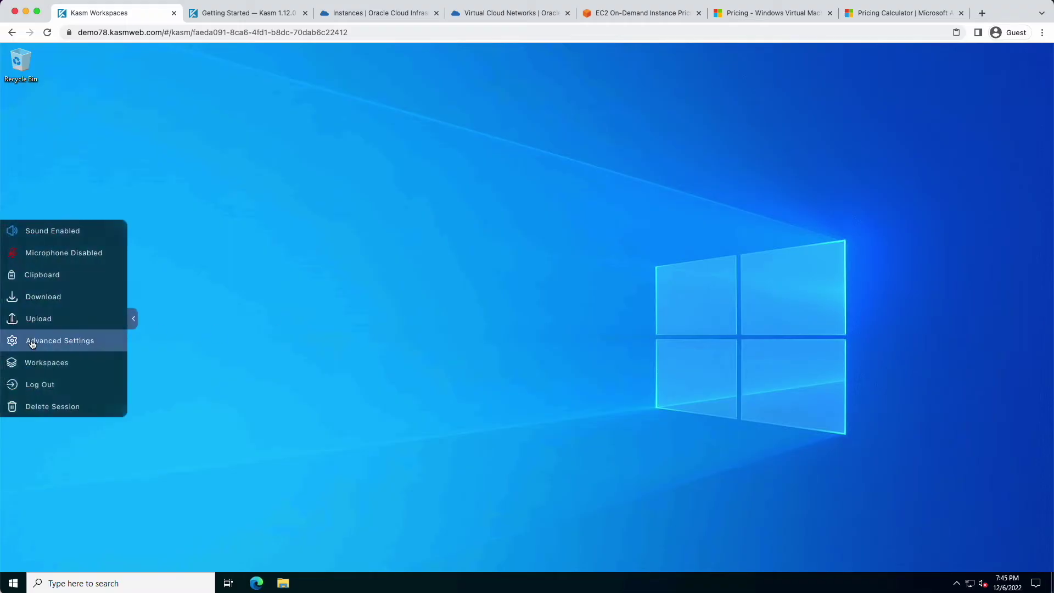
click(43, 407)
click(537, 356)
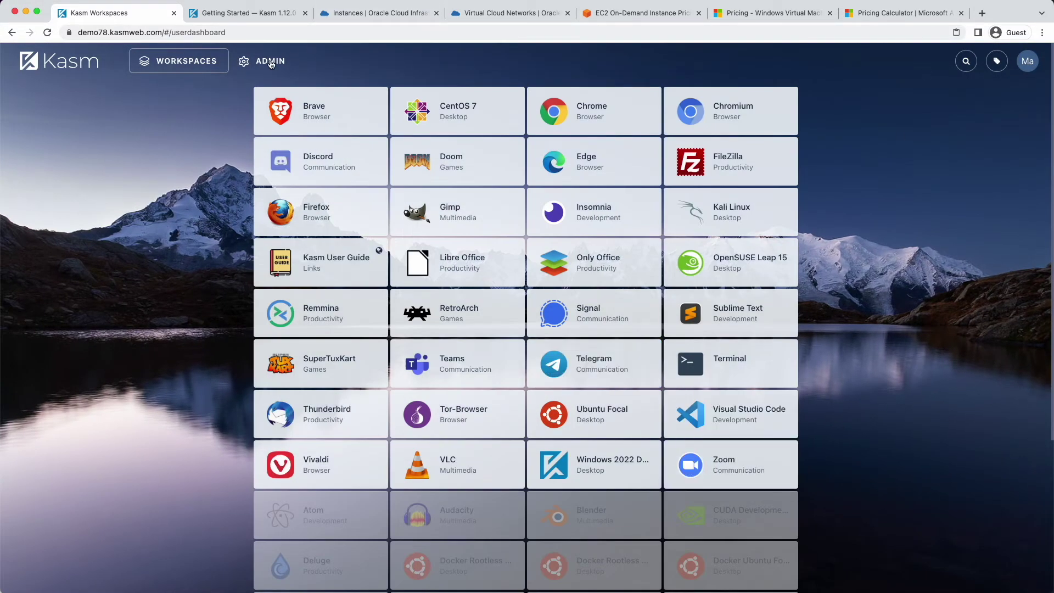
Edit the Windows 2022 Server, enter the new connection password, and save it
click(270, 62)
click(49, 181)
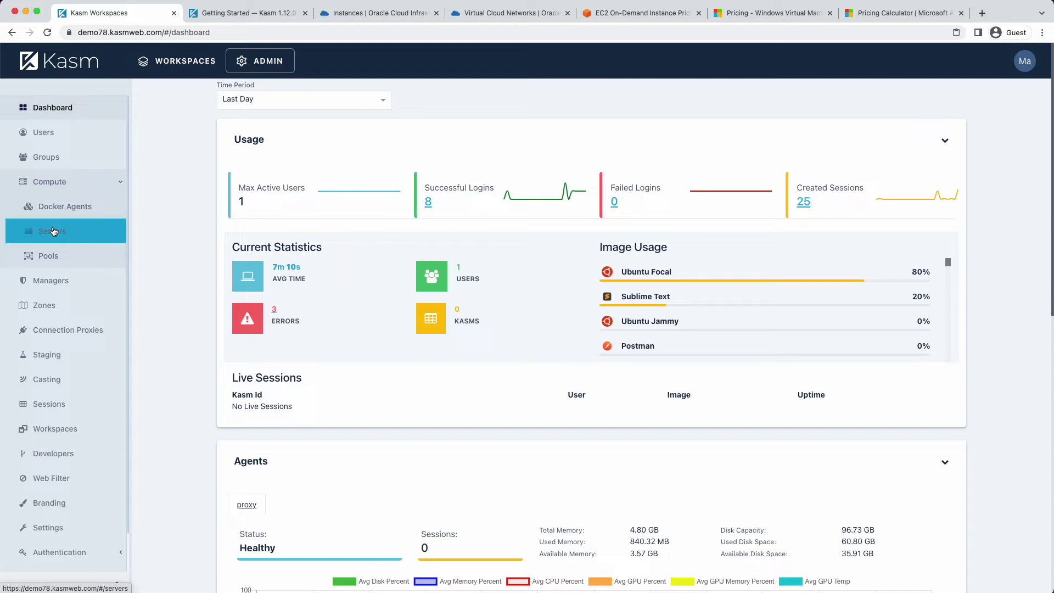
click(52, 231)
click(923, 195)
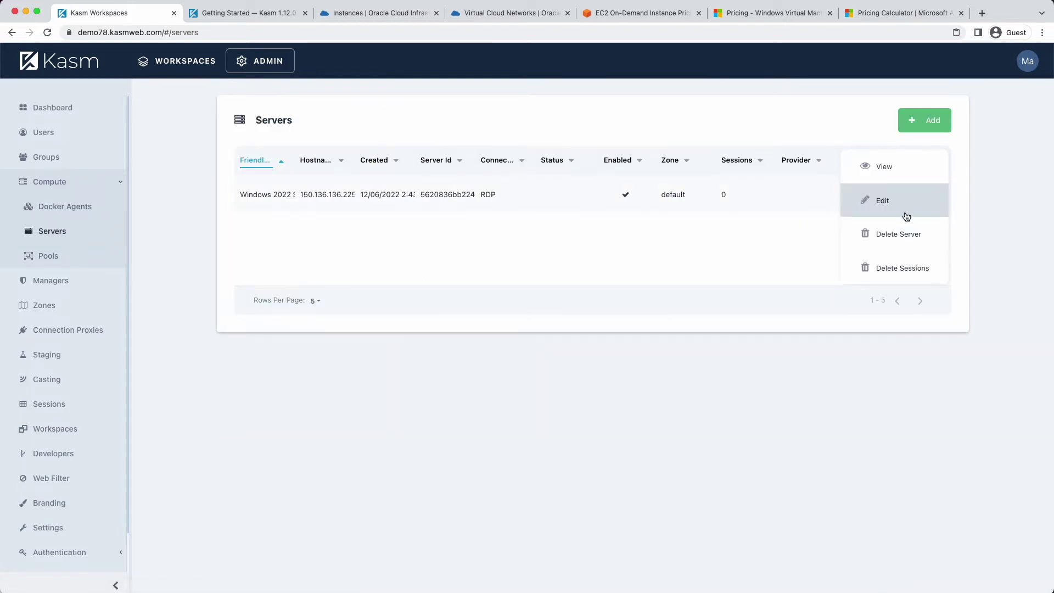
click(904, 213)
double_click(437, 396)
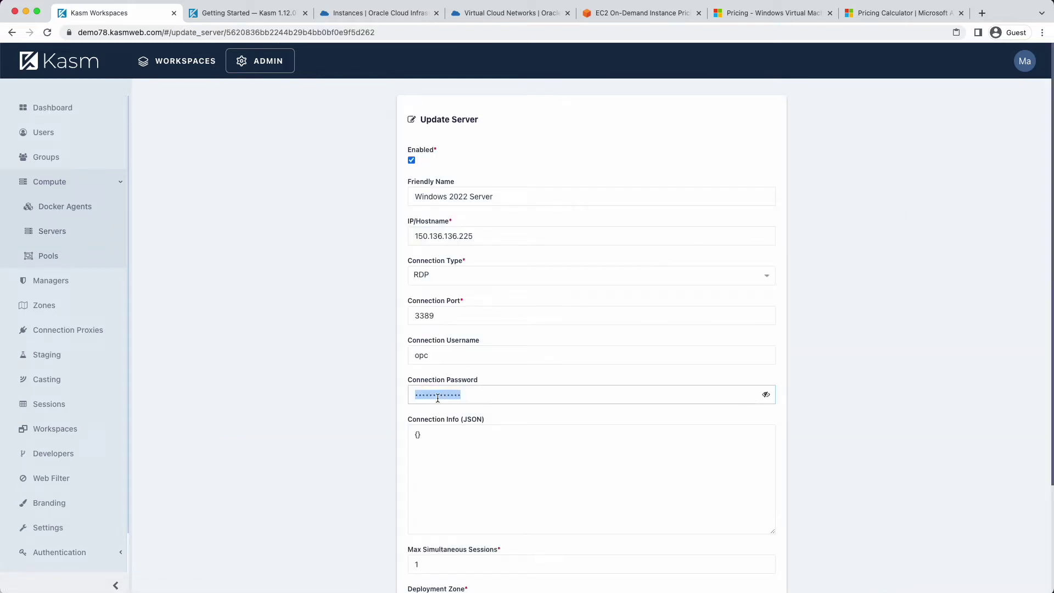
text(P)
scroll(630, 369, down, 5)
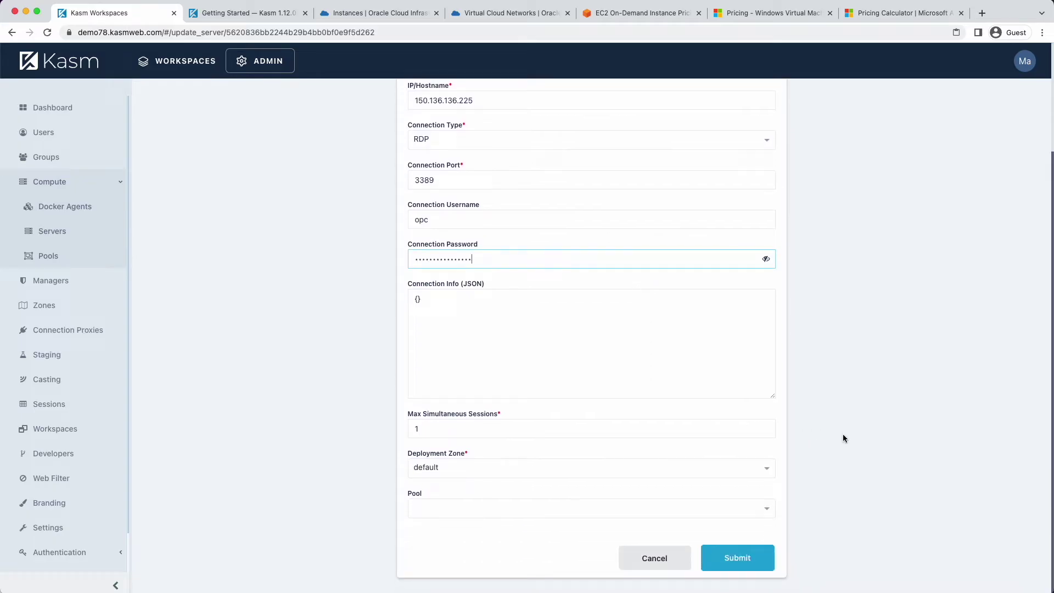
click(749, 558)
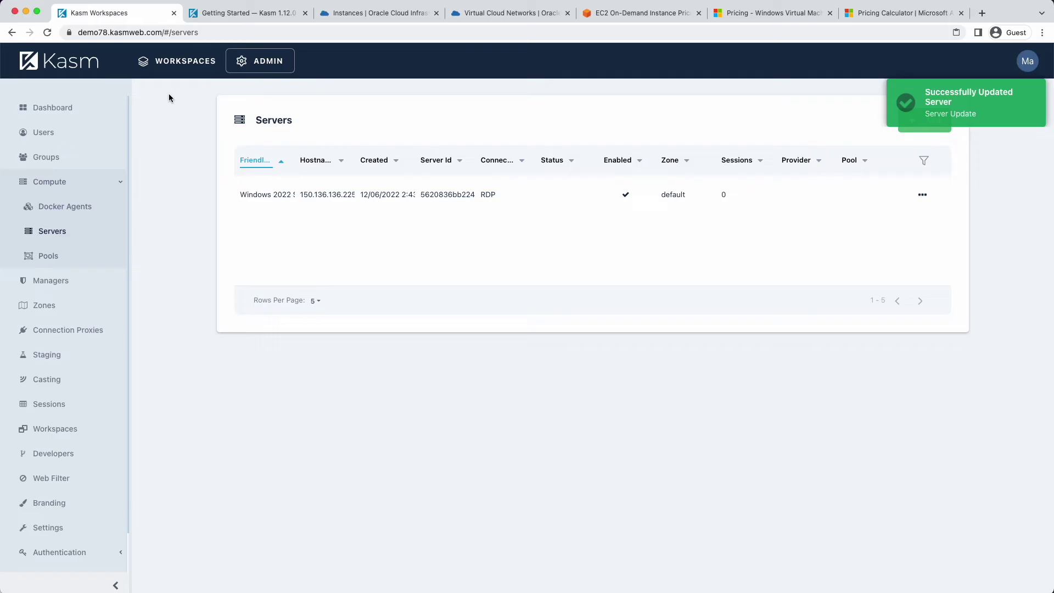
Launch a Windows 2022 Desktop session from the workspaces dashboard and hide the control panel
click(174, 62)
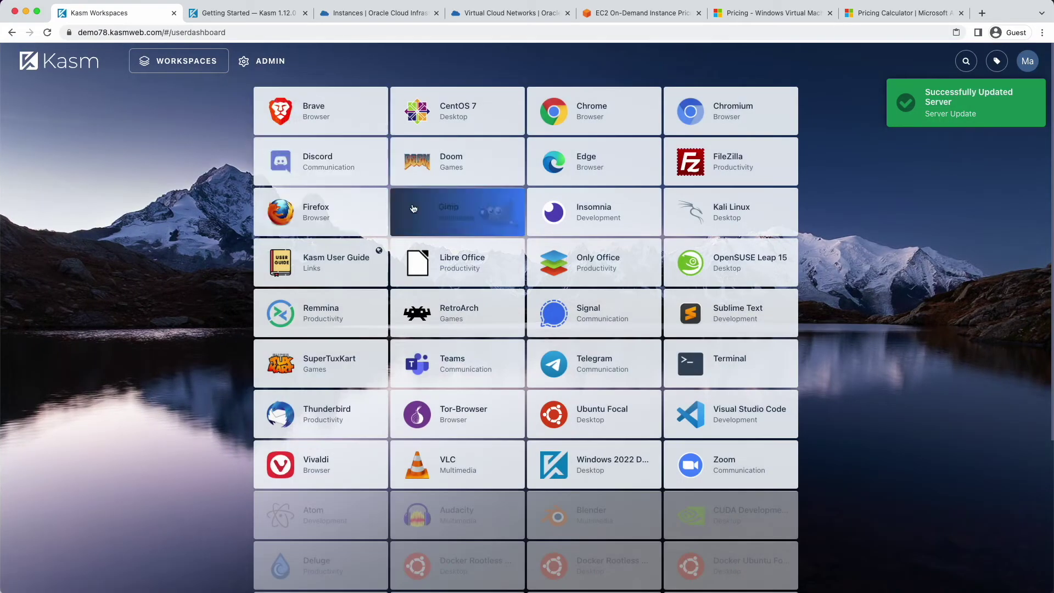
click(612, 456)
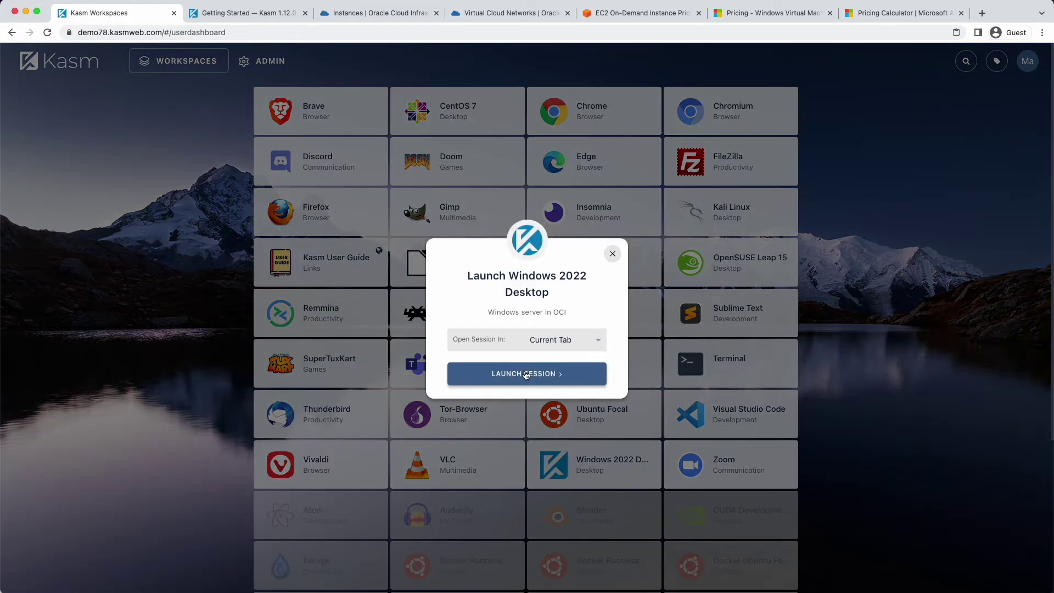
click(526, 374)
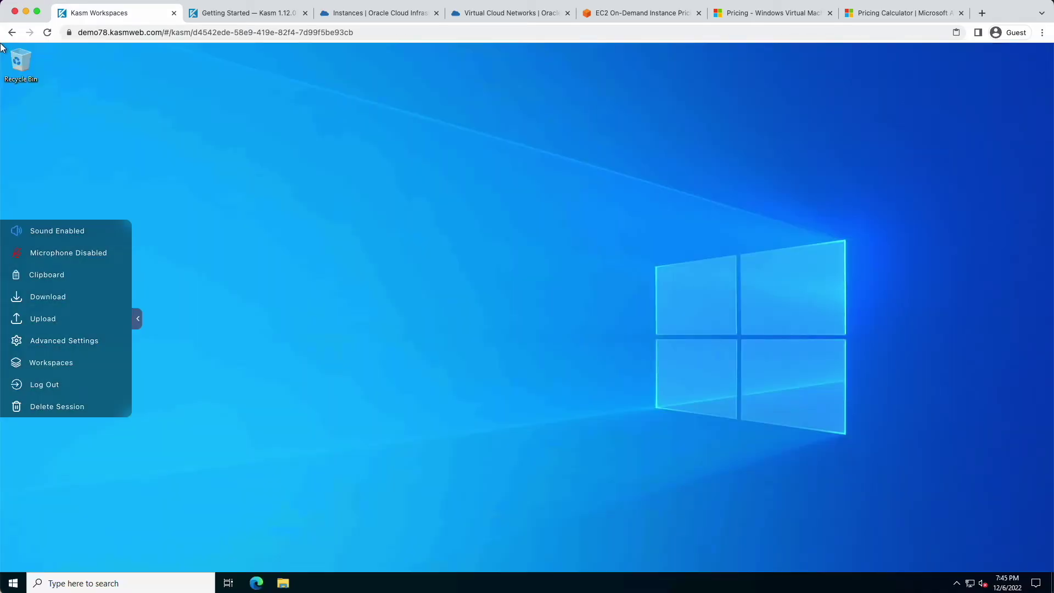
click(146, 328)
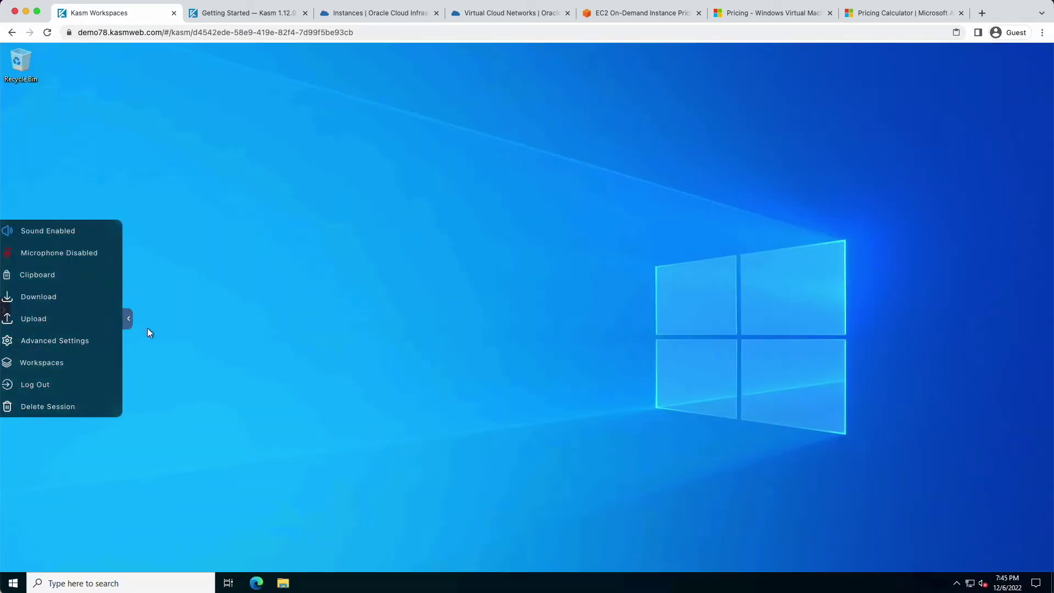
Open Microsoft Edge and skip its sign-in, data import and first-run setup
click(256, 583)
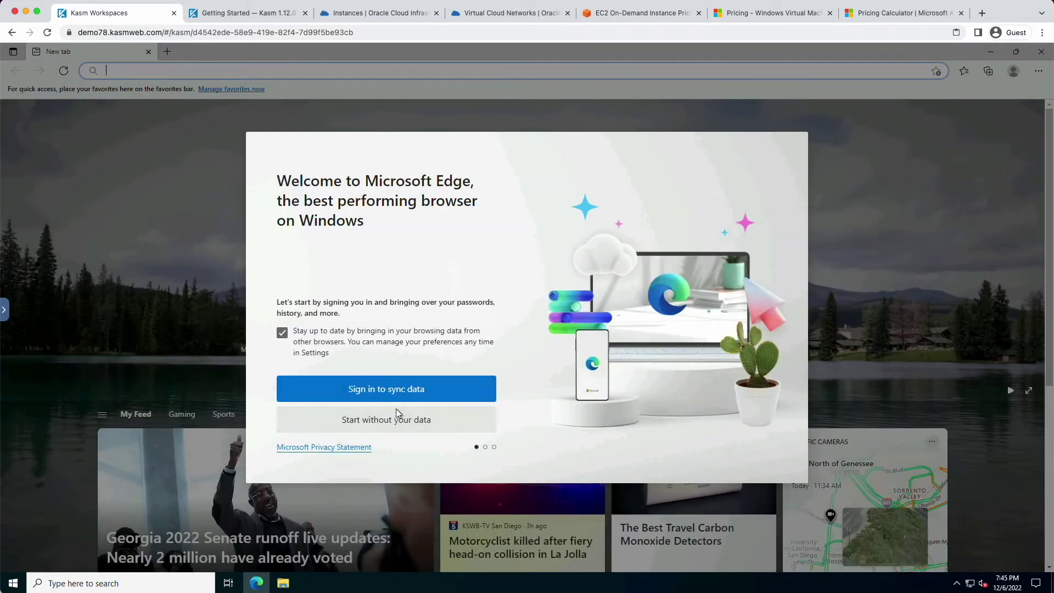
click(400, 426)
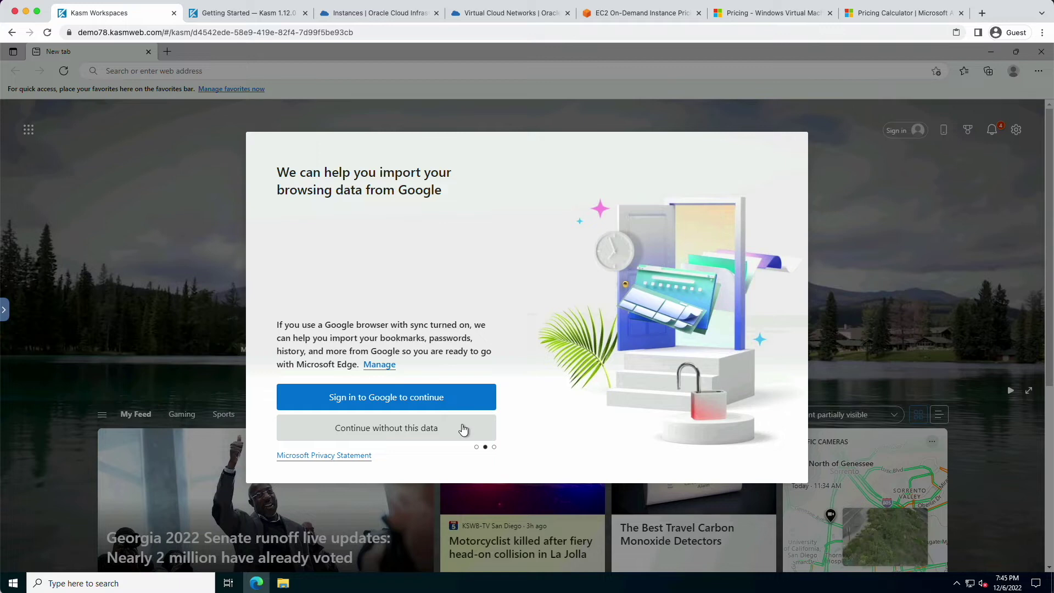
click(401, 435)
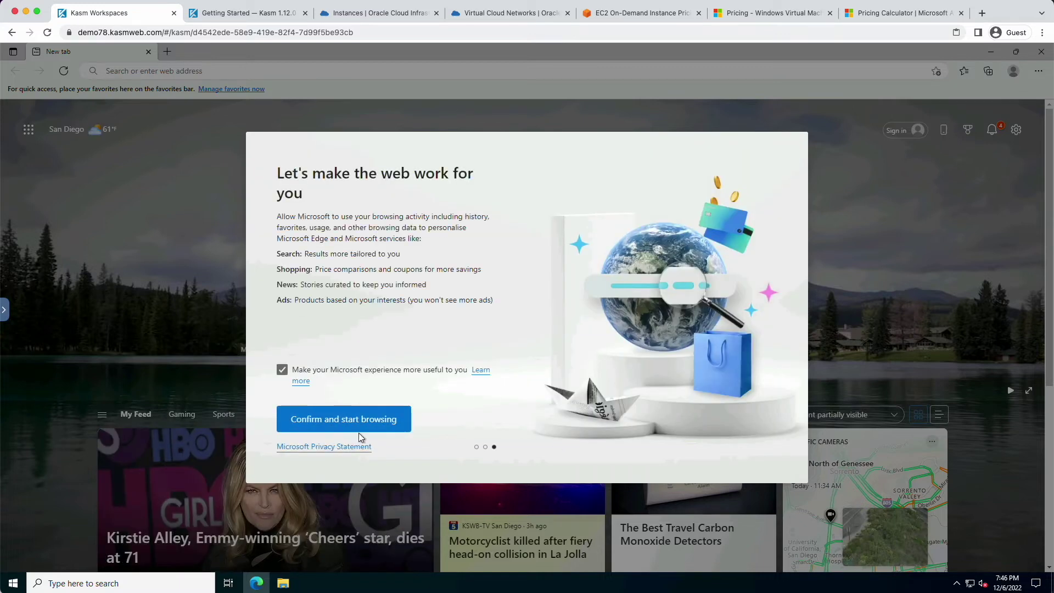
click(324, 420)
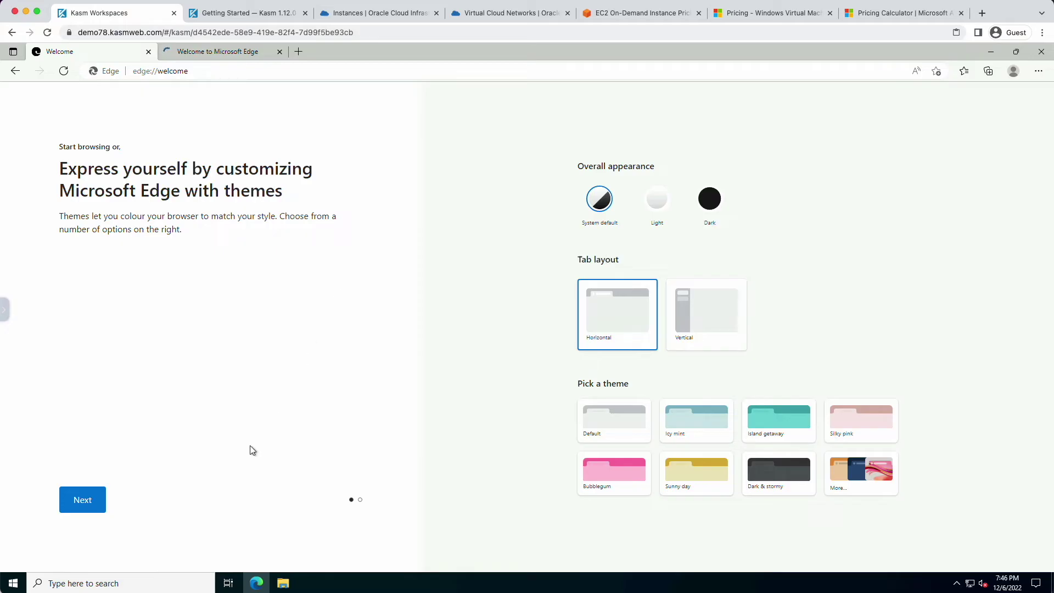
click(247, 51)
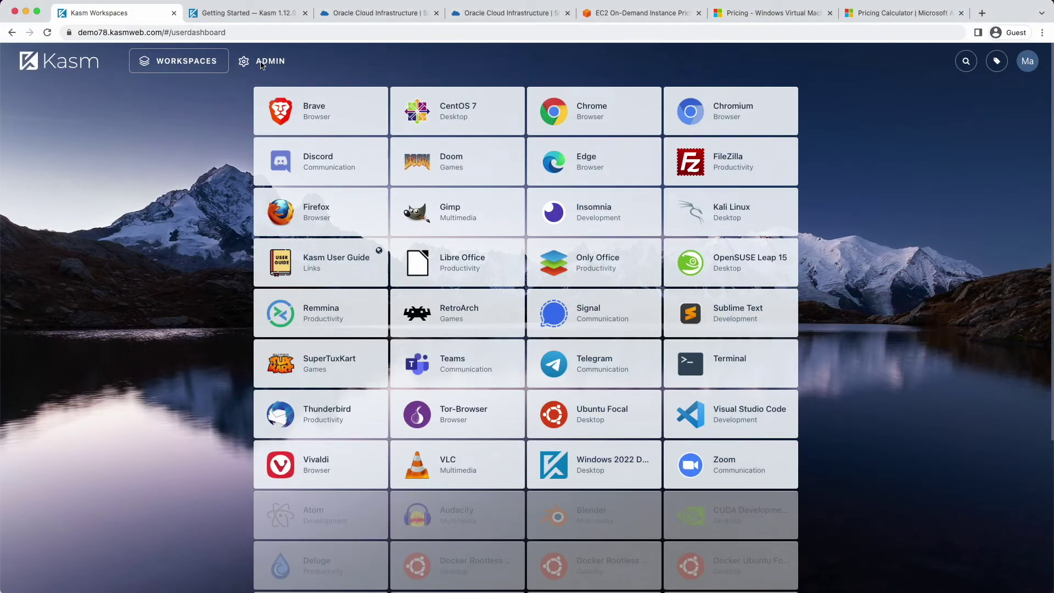
Add a new Kasm user in Admin > Users, entering a username and password, and submit
click(261, 62)
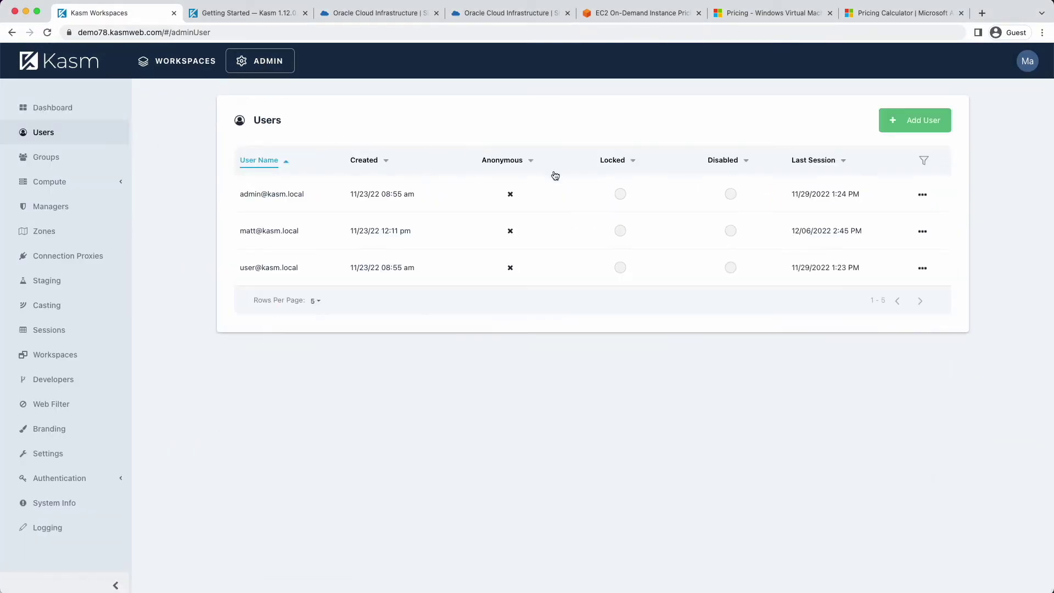
click(915, 132)
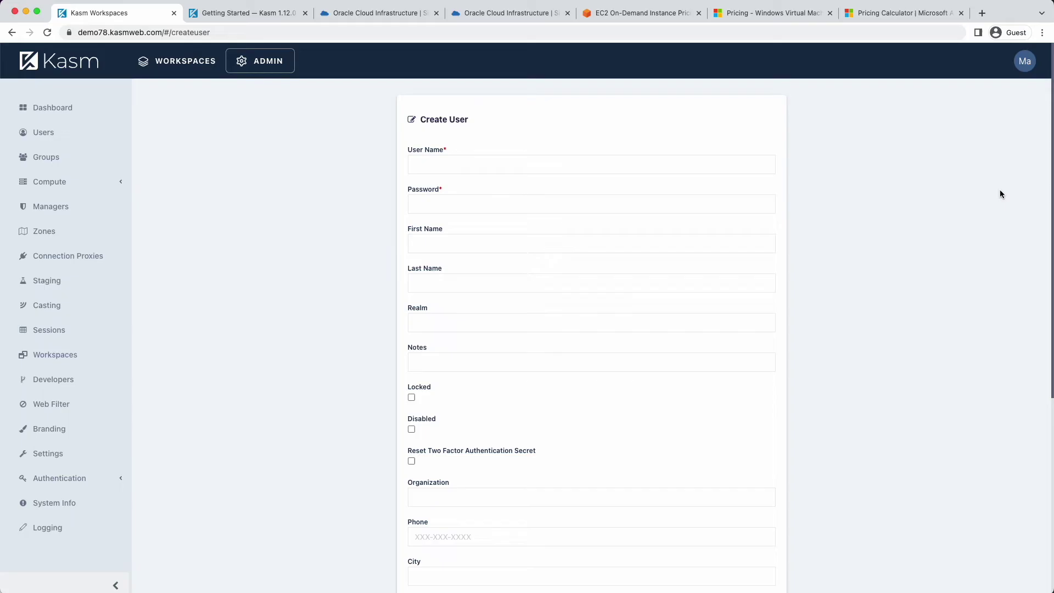
click(442, 160)
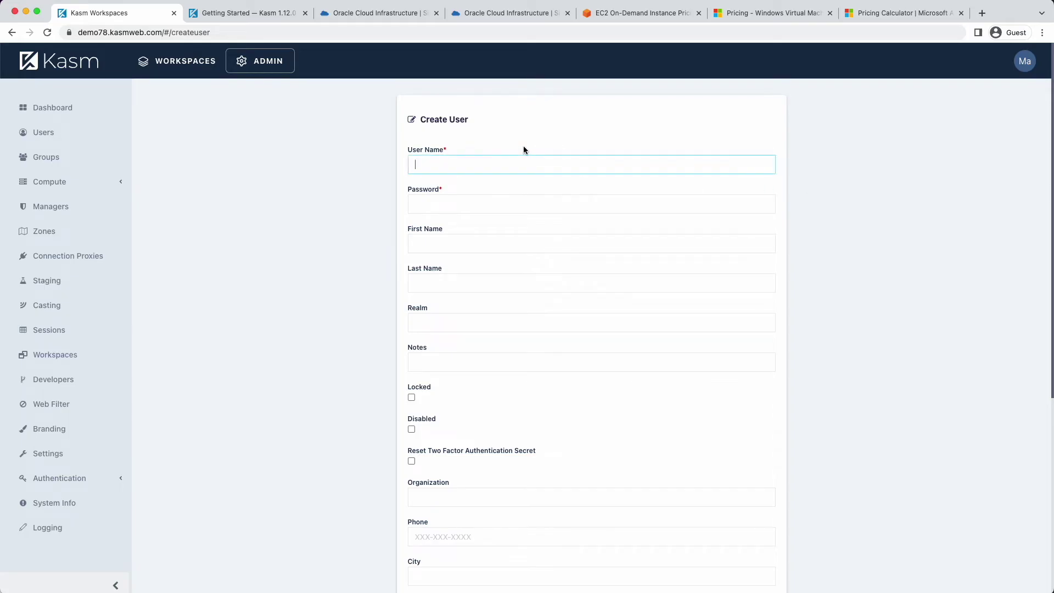
text(mike)
key(Tab)
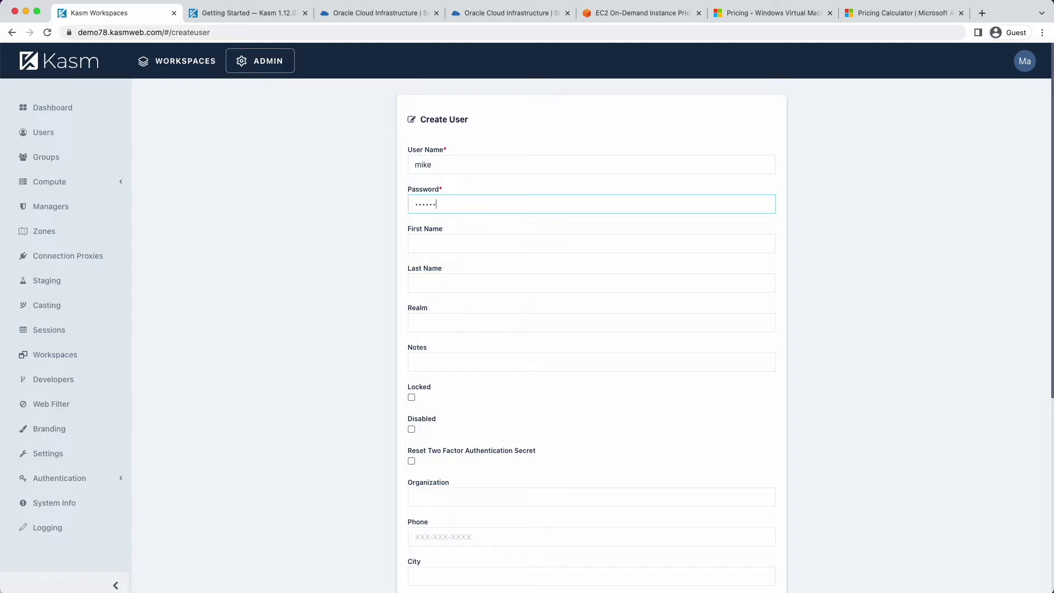
scroll(554, 230, down, 5)
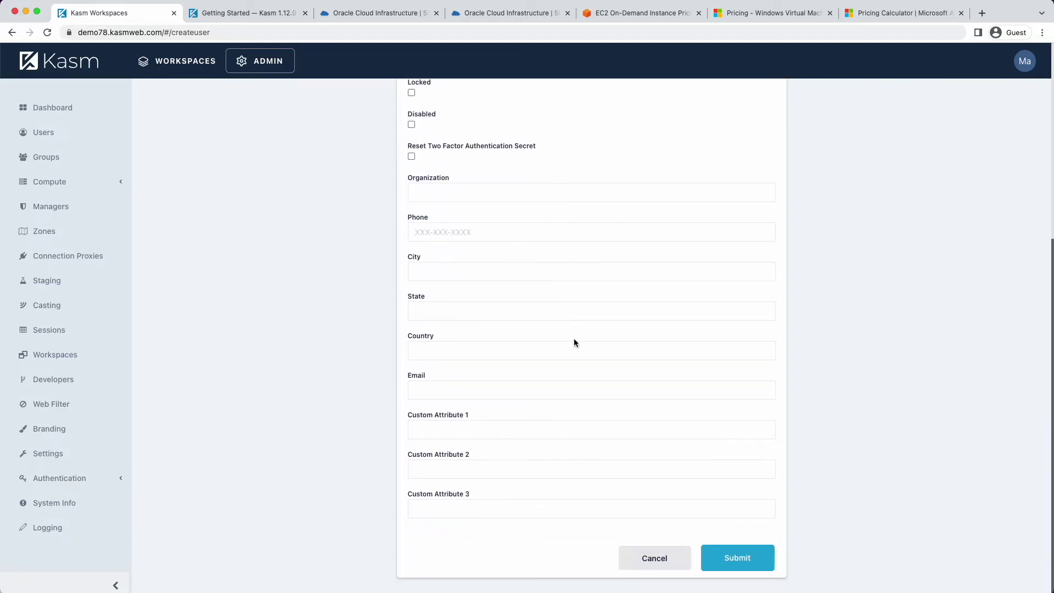
click(728, 553)
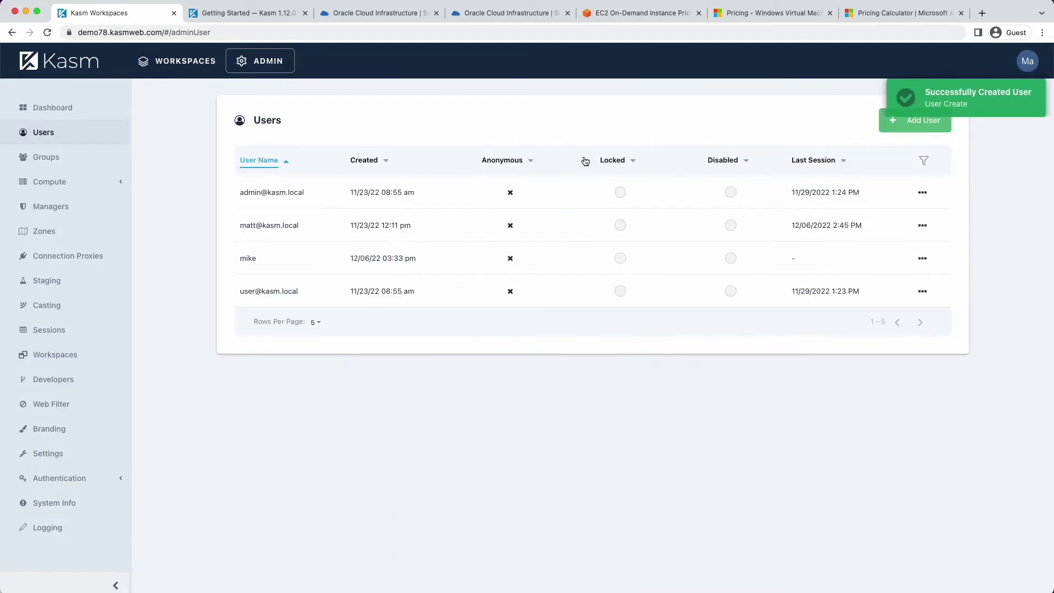
Launch the Windows 2022 Desktop and begin adding a local user without a Microsoft account
click(164, 62)
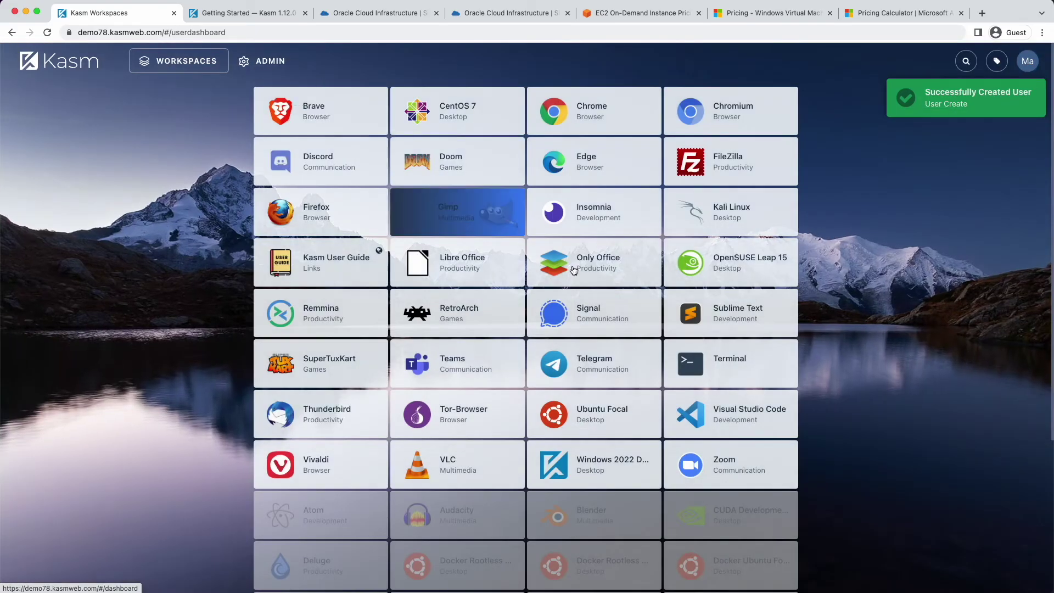
click(622, 462)
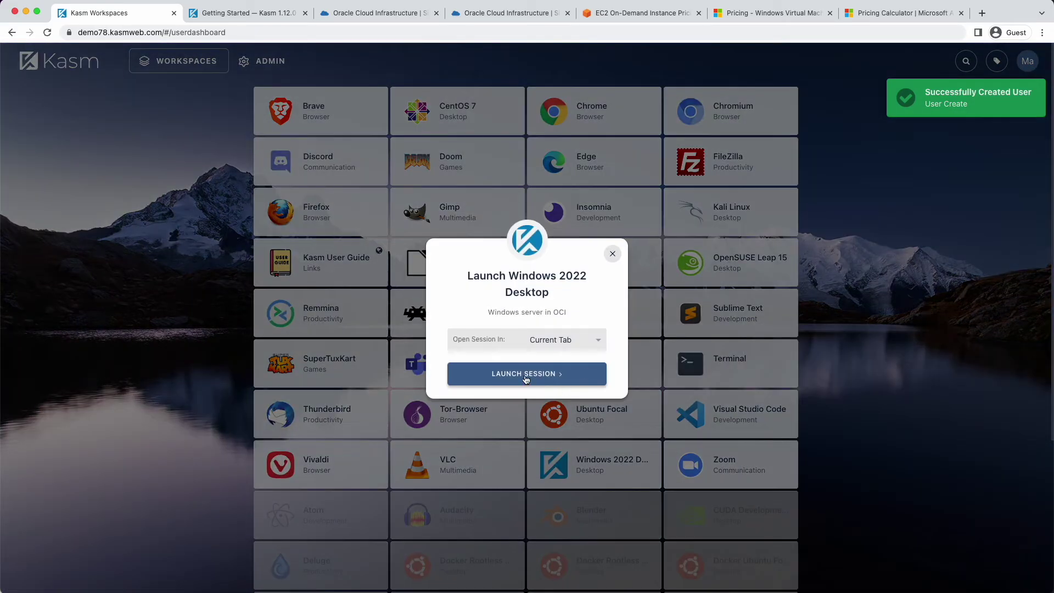
click(528, 372)
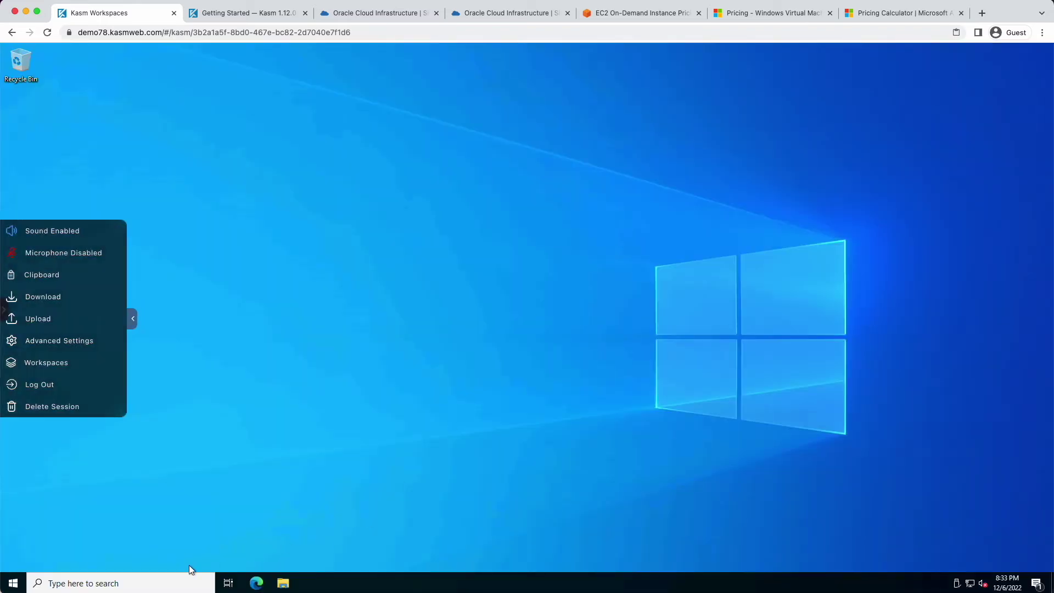
click(64, 583)
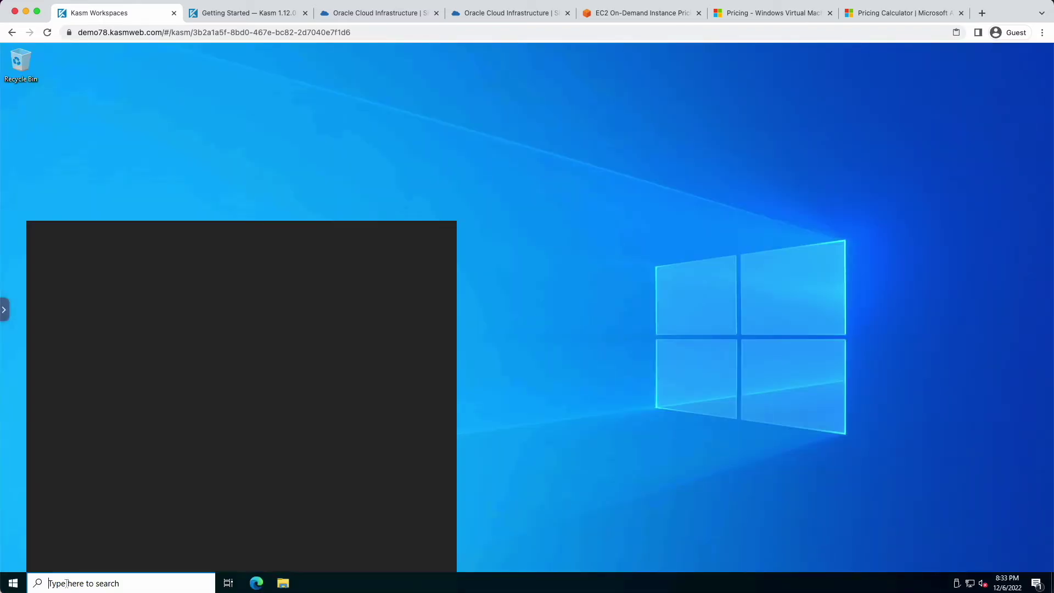
text(users)
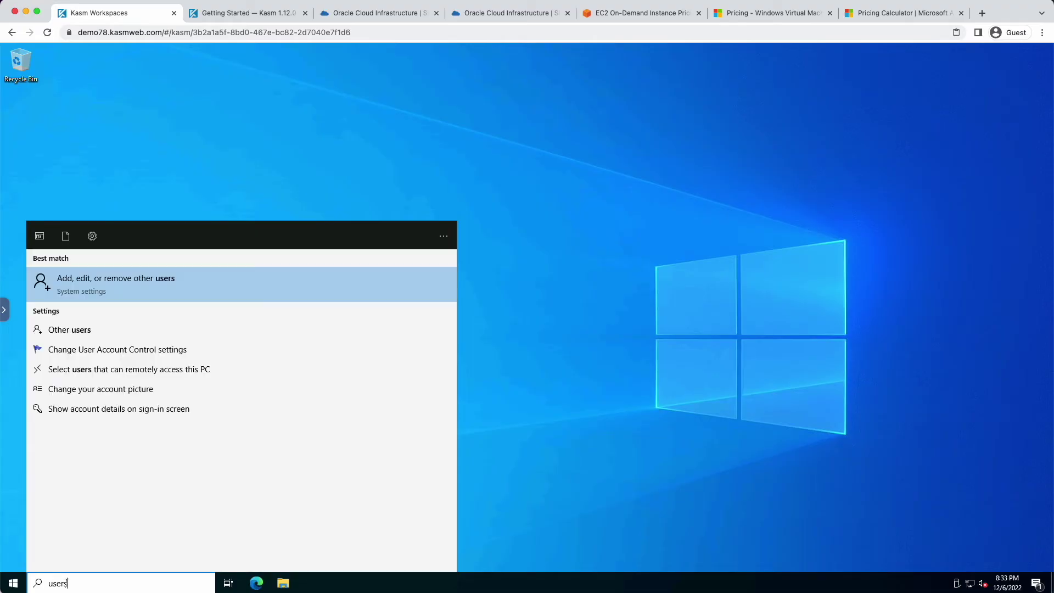
click(75, 331)
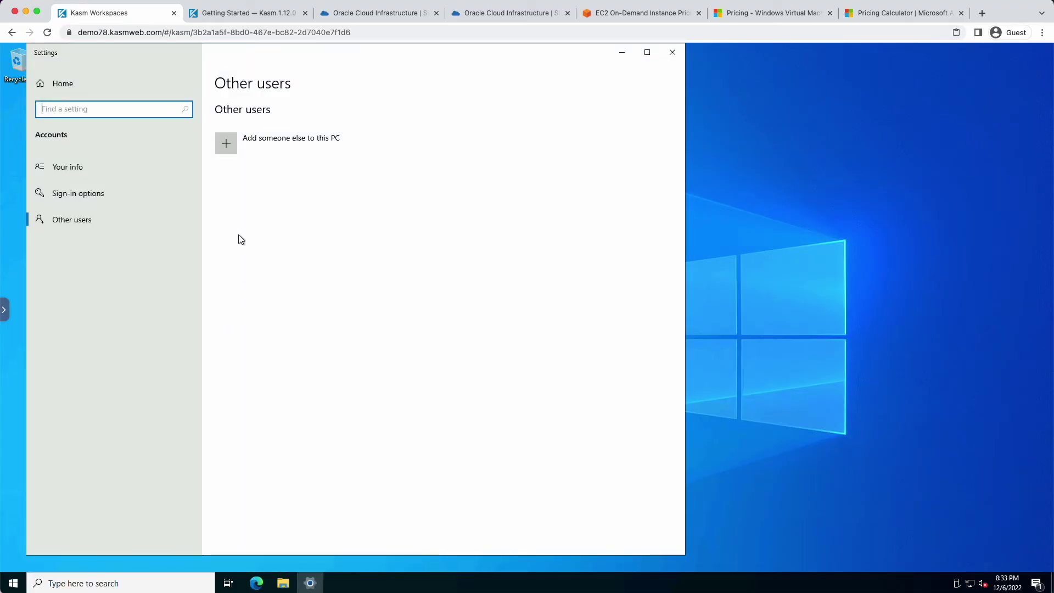
click(230, 144)
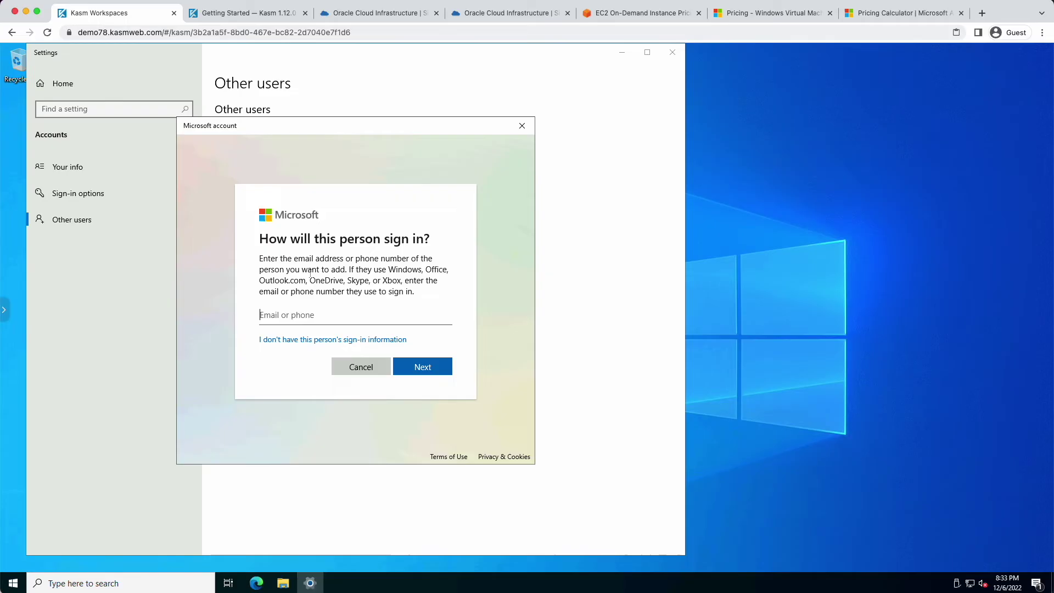
click(319, 344)
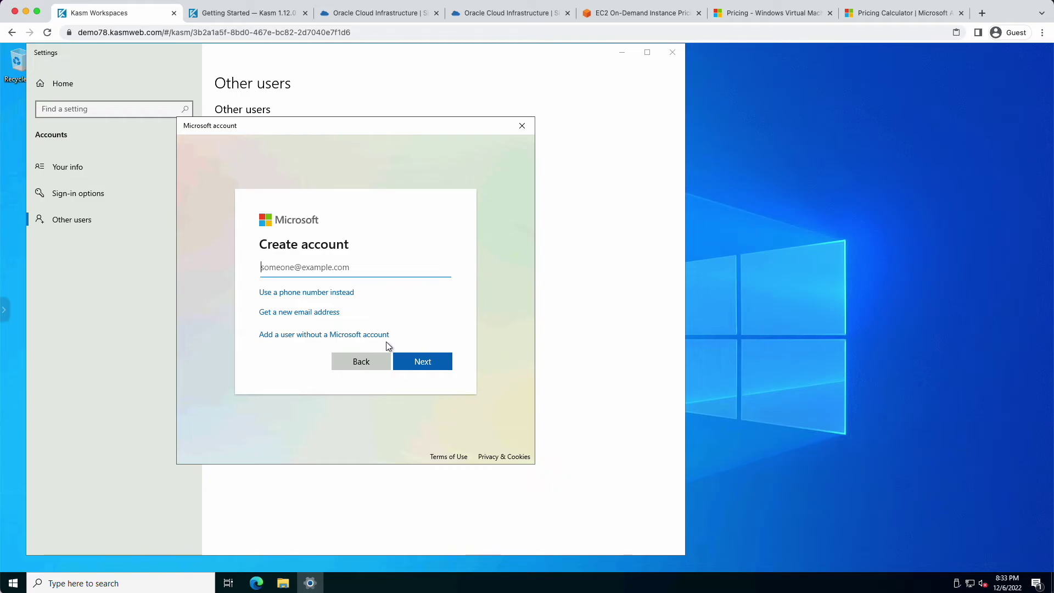
click(335, 336)
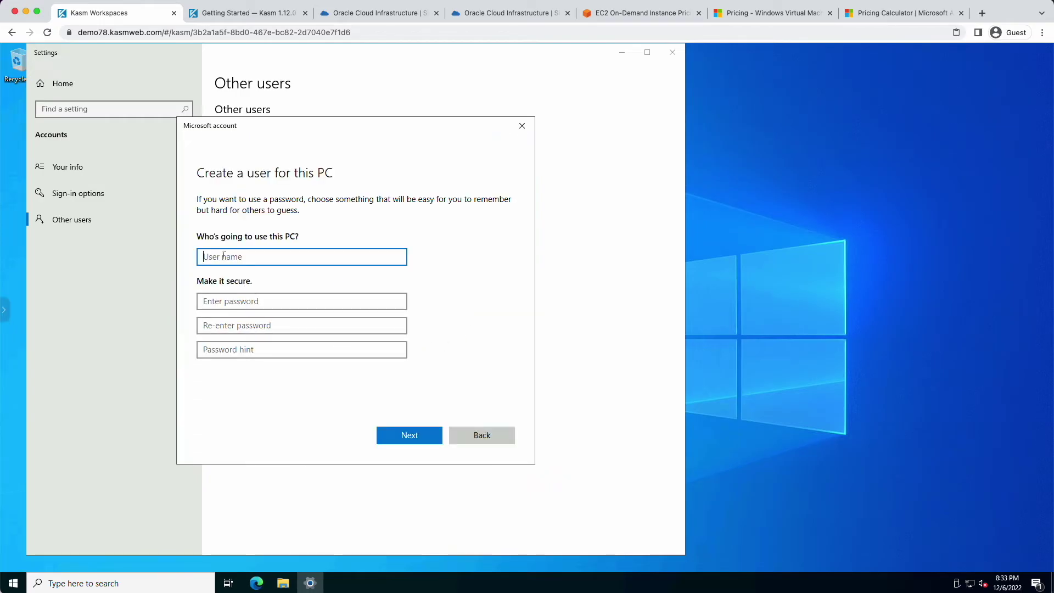
Enter the new local user's name, password twice and a password hint, then finish
text(mike)
key(Tab)
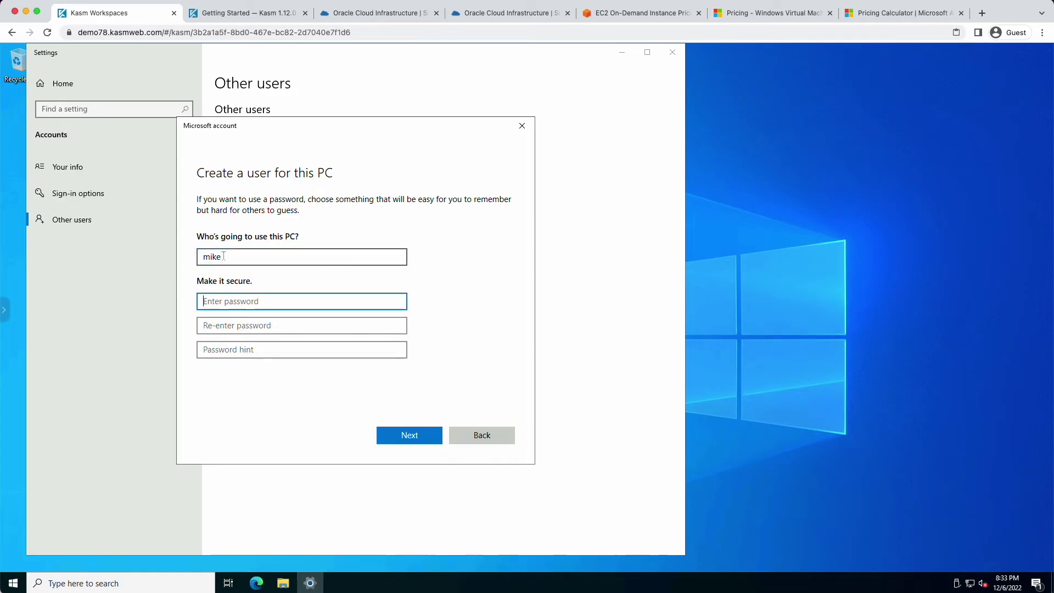
text(••••••••)
key(Tab)
text(••••••)
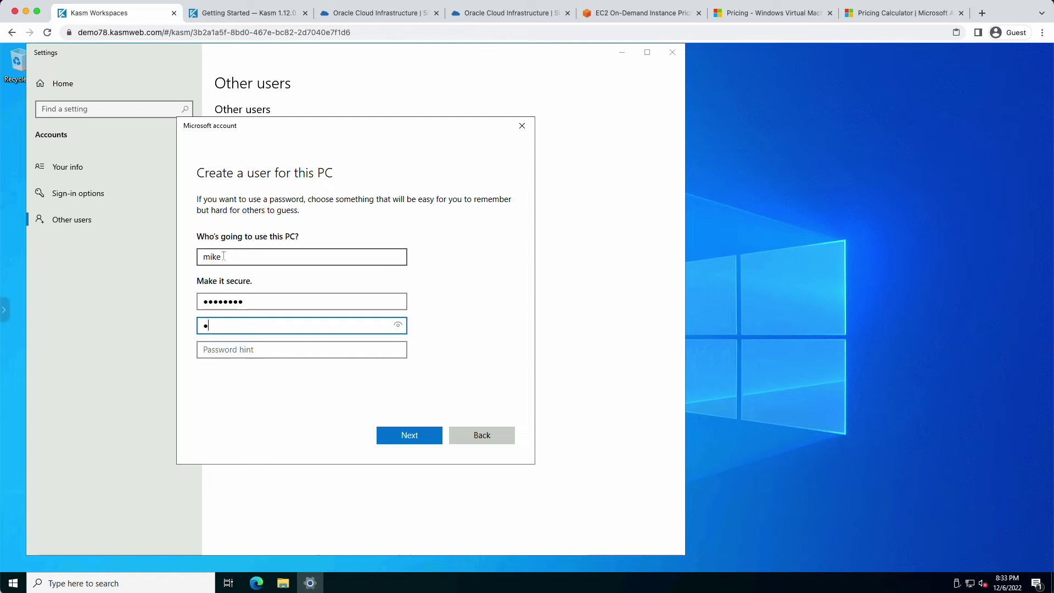
text(••)
key(Tab)
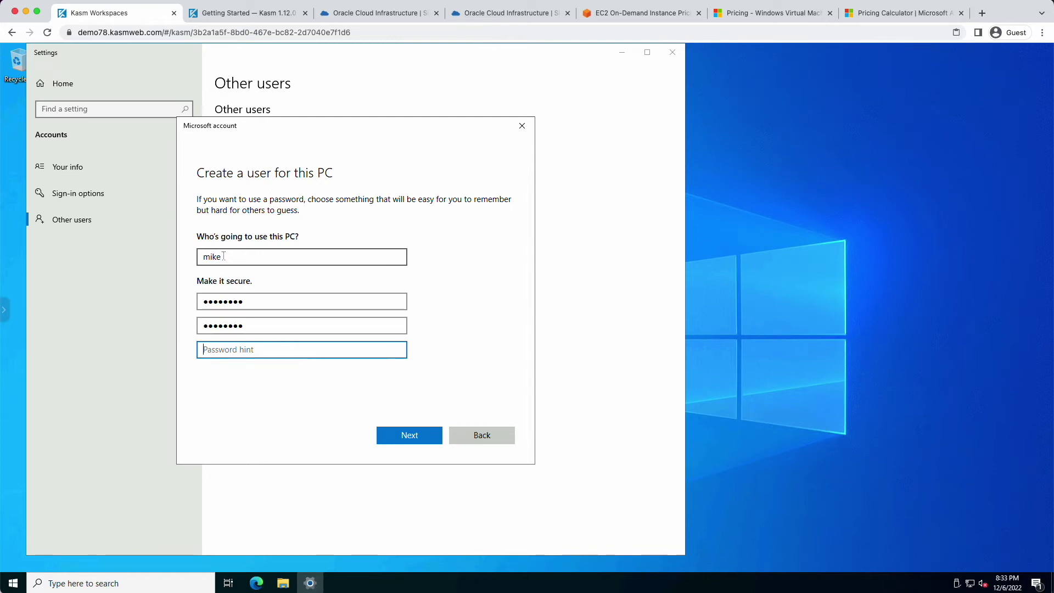
text(pasta)
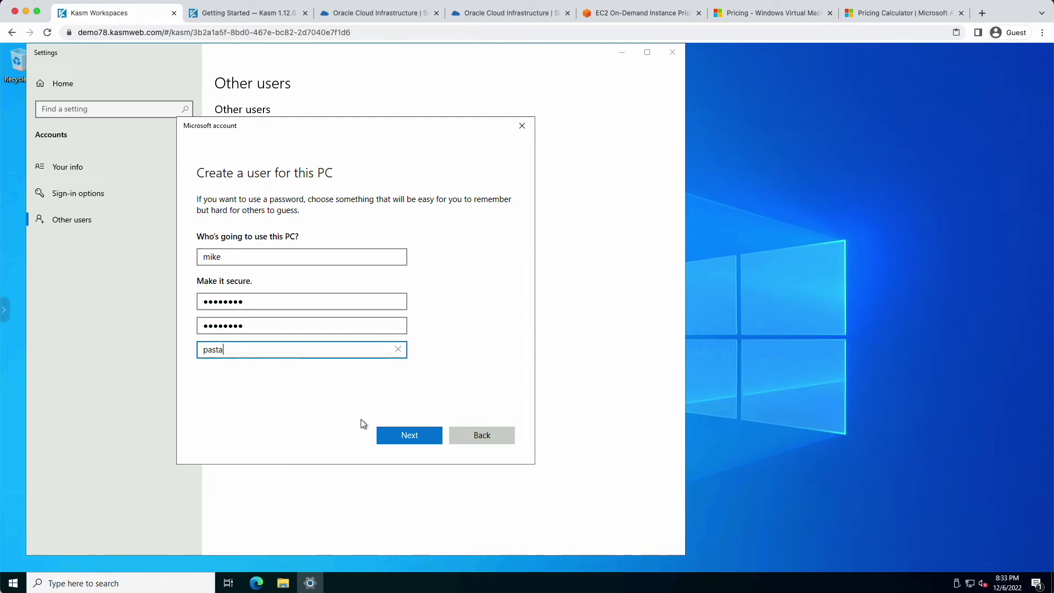
click(428, 434)
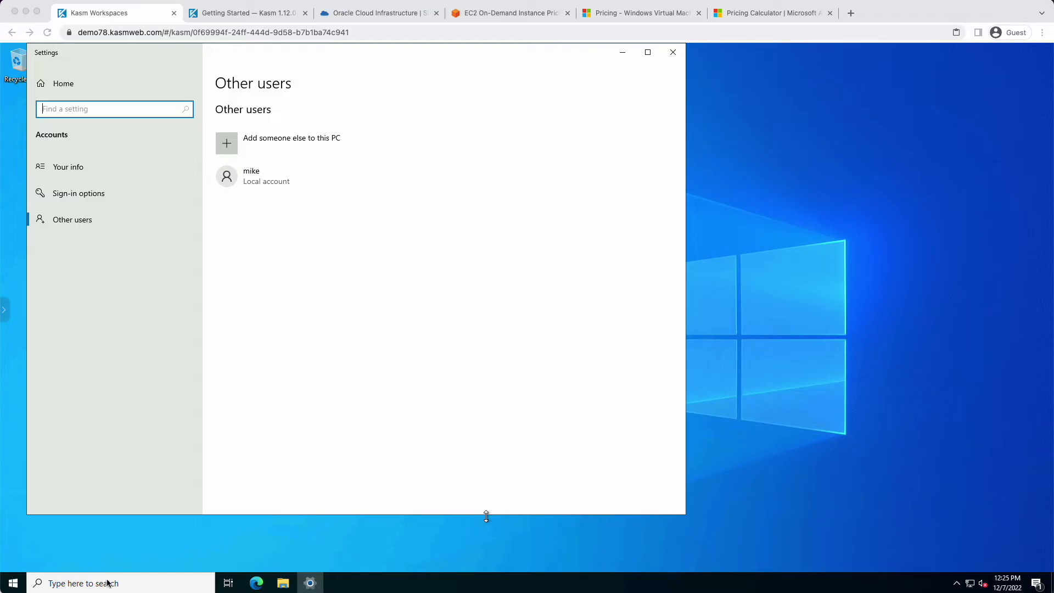
click(108, 583)
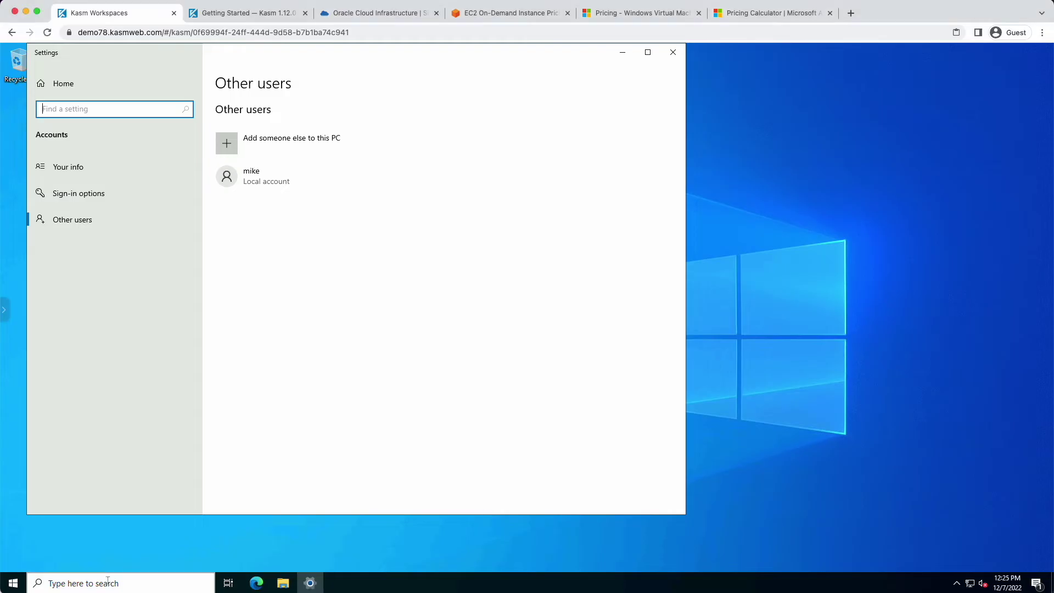
Add the new local user to the Remote Desktop users list, then delete the Kasm session
text(remote des)
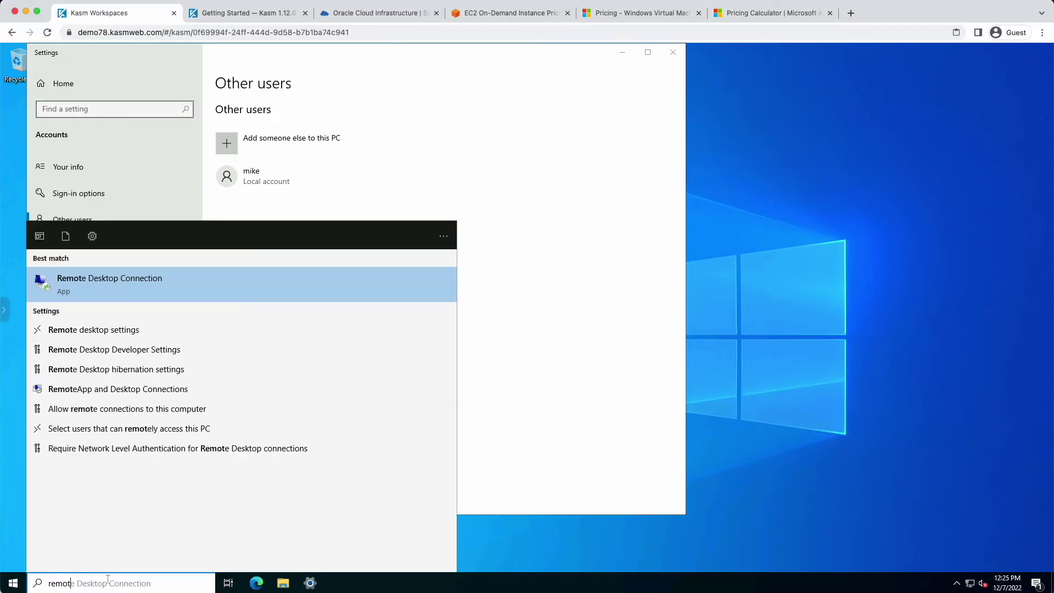
click(127, 325)
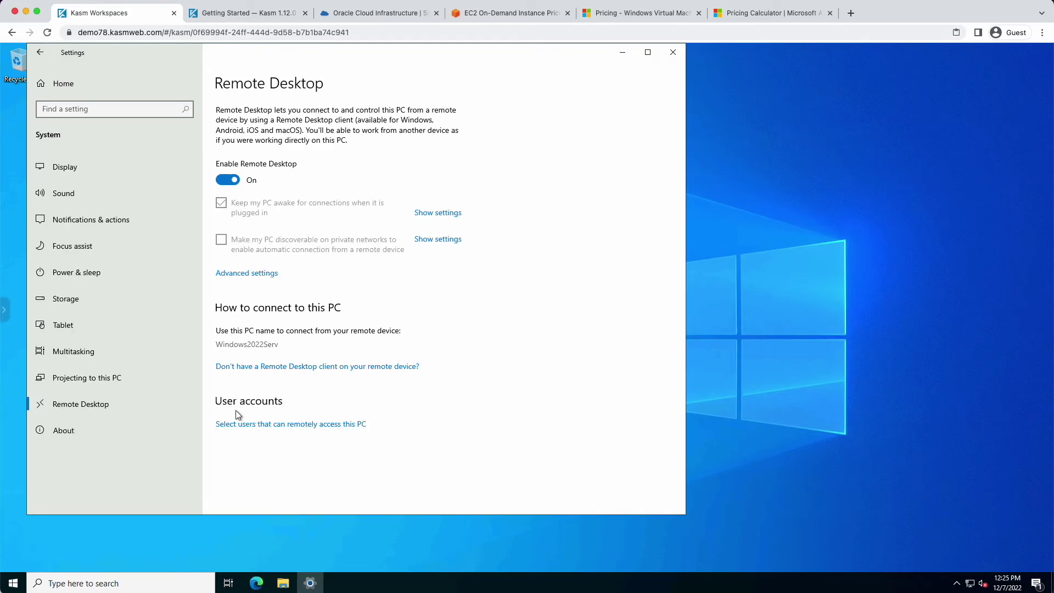
click(254, 424)
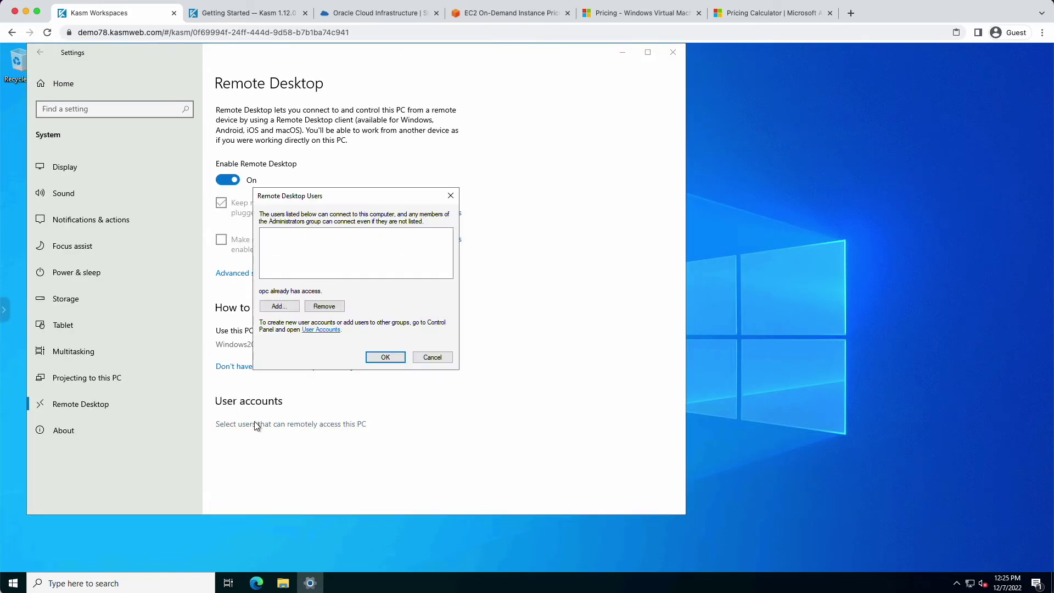
click(279, 306)
text(mike)
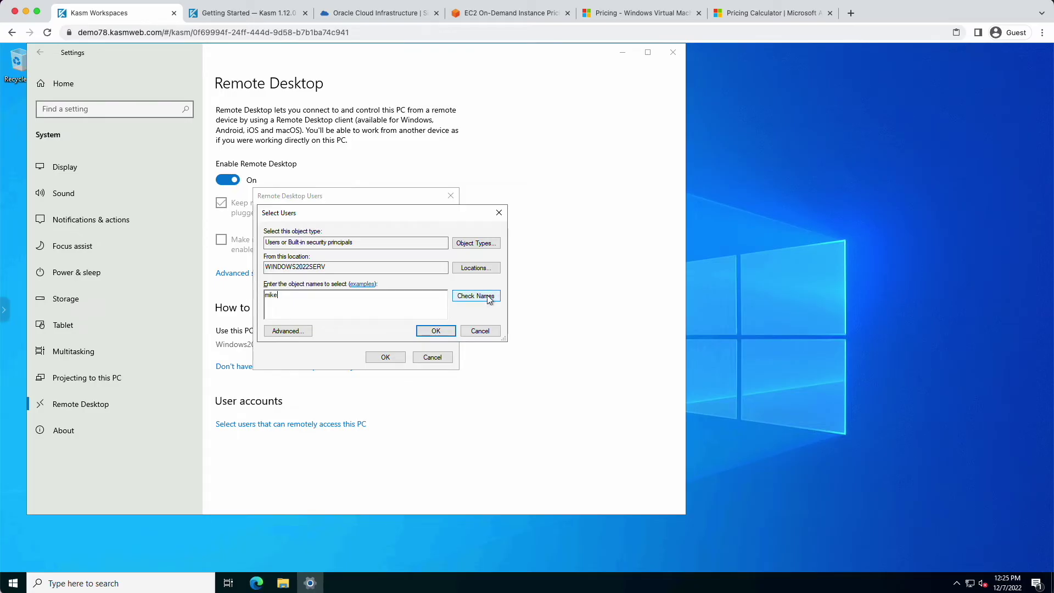
click(485, 295)
click(436, 330)
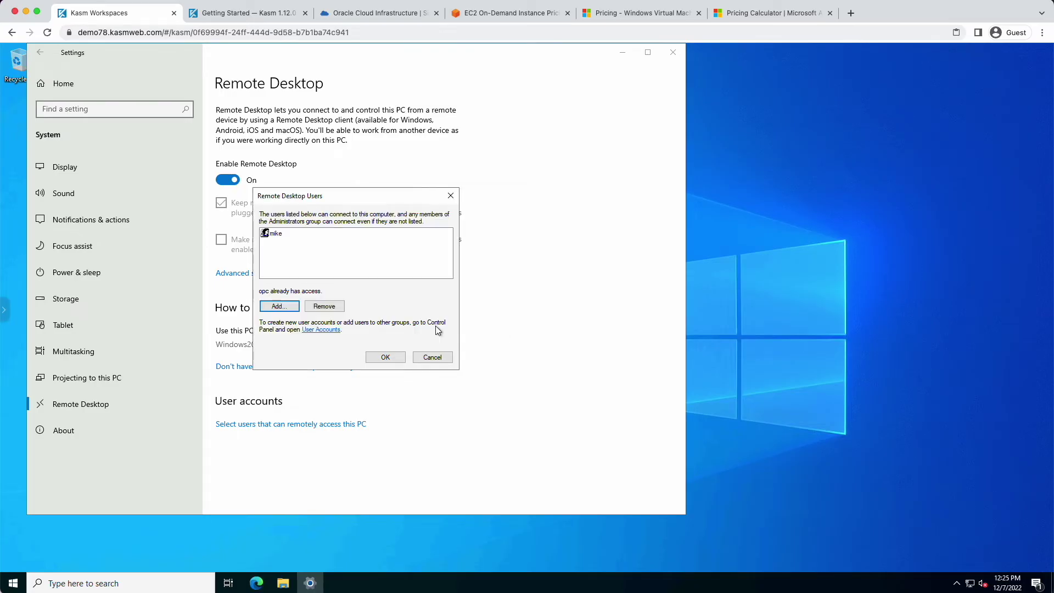
click(383, 359)
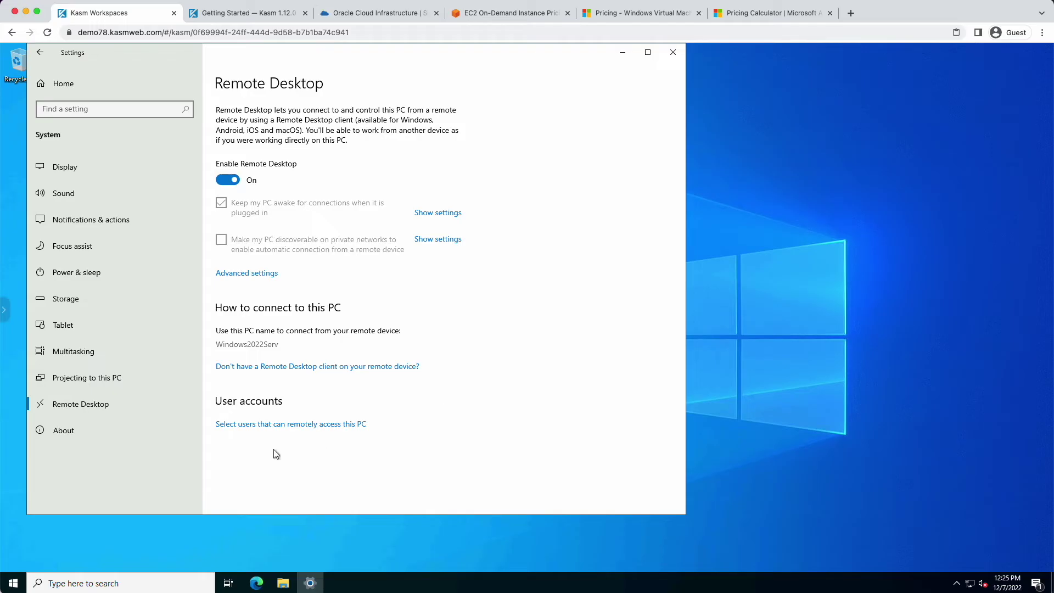
click(5, 310)
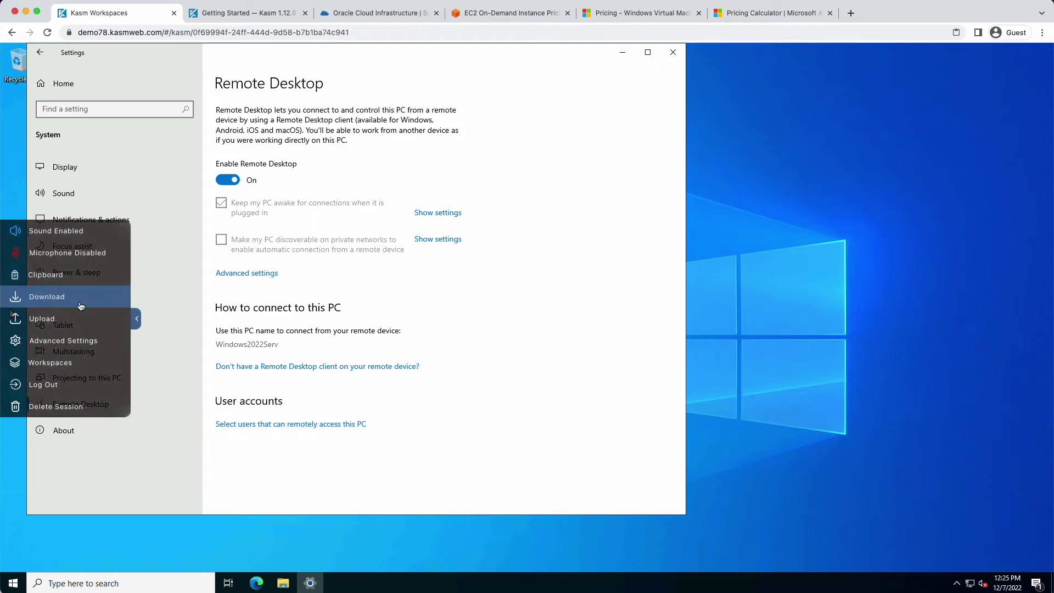
click(46, 405)
Confirm the session deletion and open the Windows 2022 server for editing under Compute > Servers
click(494, 354)
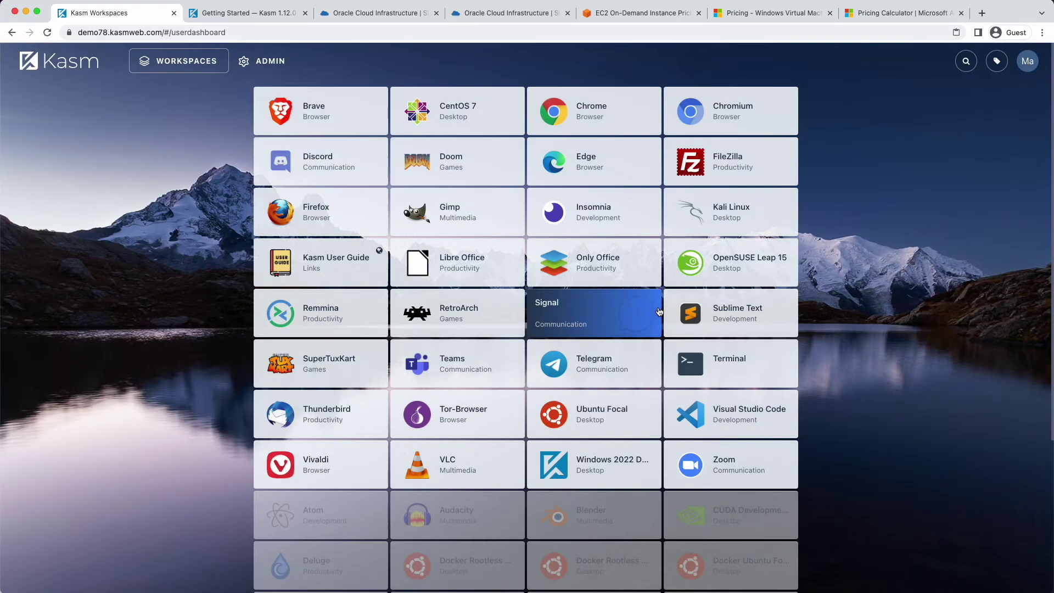
click(281, 64)
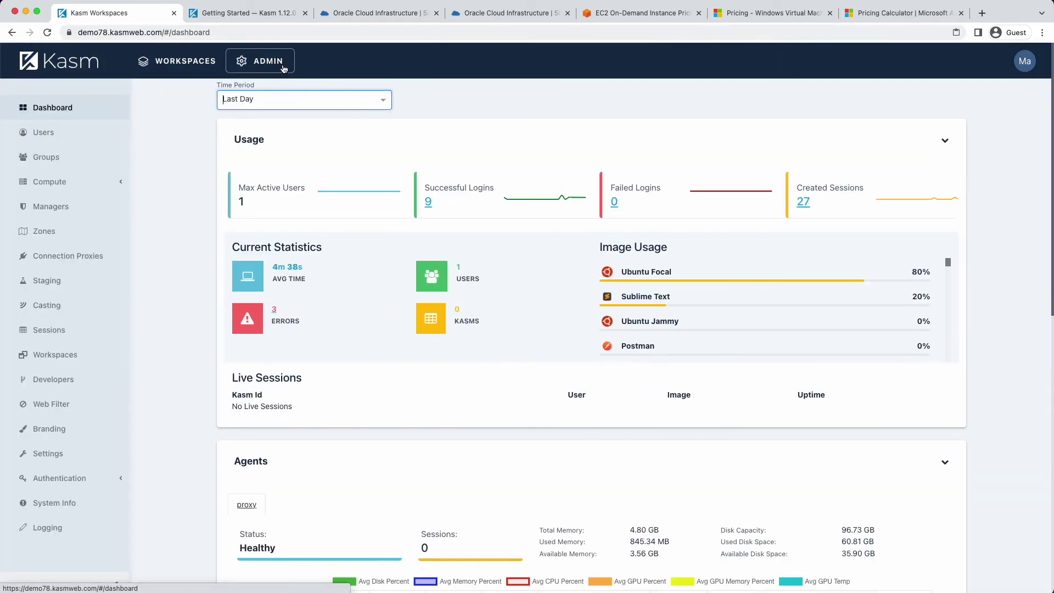
click(64, 184)
click(52, 231)
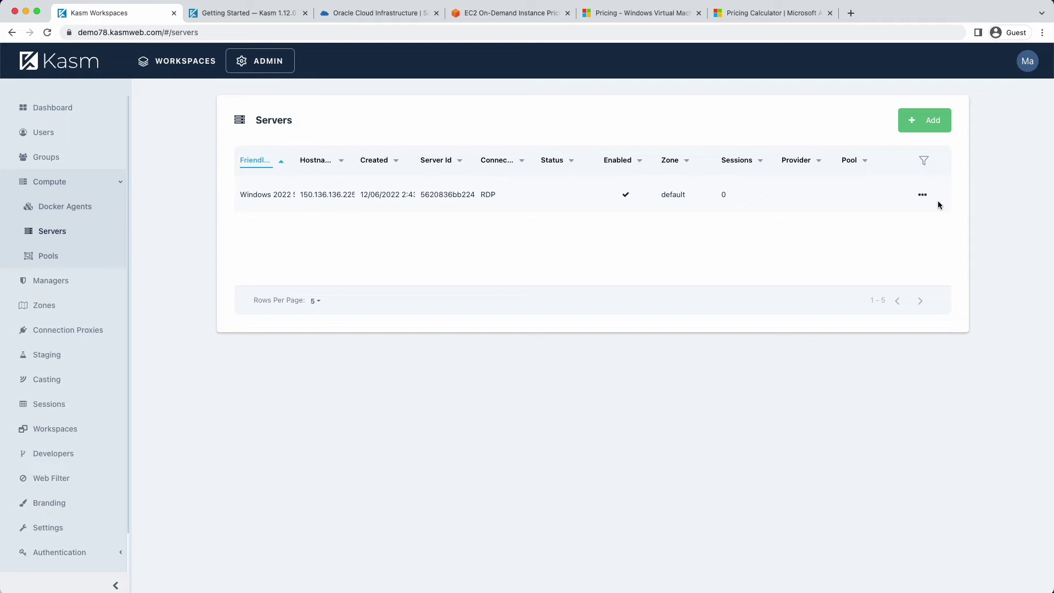
click(924, 196)
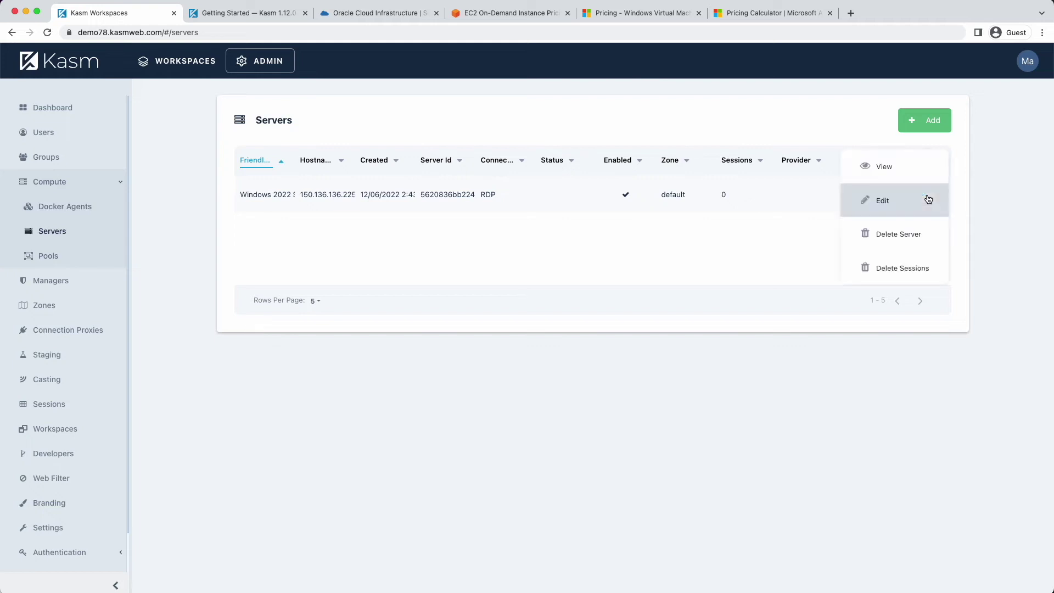
click(898, 211)
Set the server's connection username to {sso_username} and password to {sso_cred}, then submit
scroll(538, 361, down, 1)
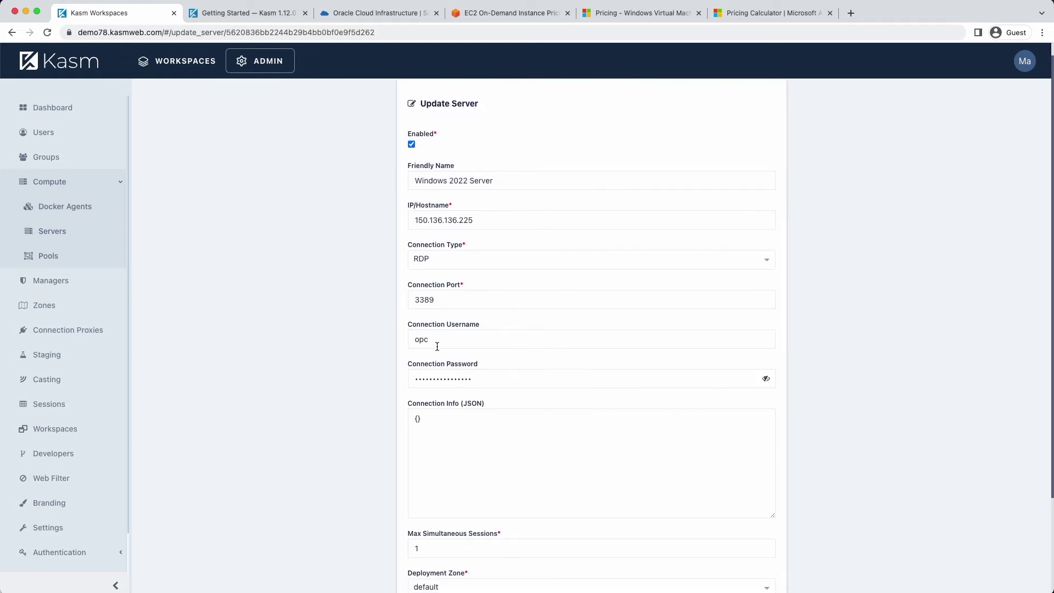
double_click(441, 339)
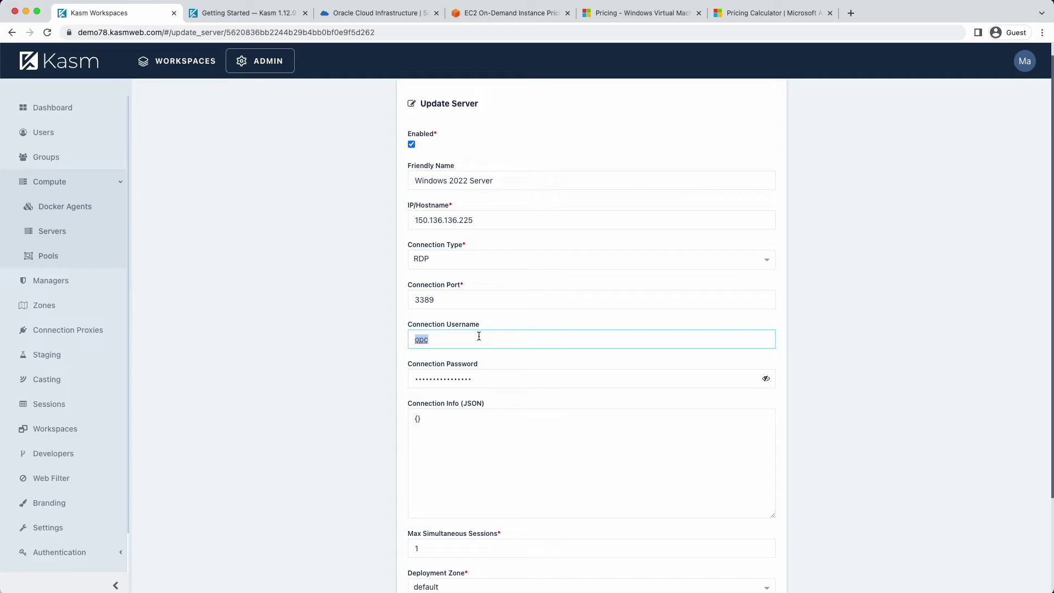
text({sso_username)
key(Tab)
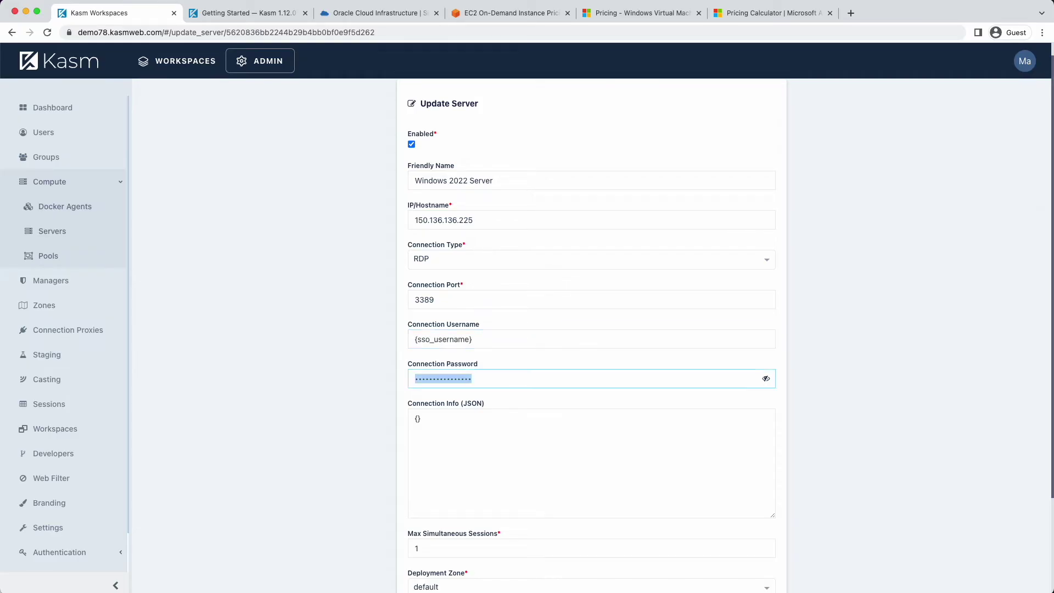
text(P)
click(766, 378)
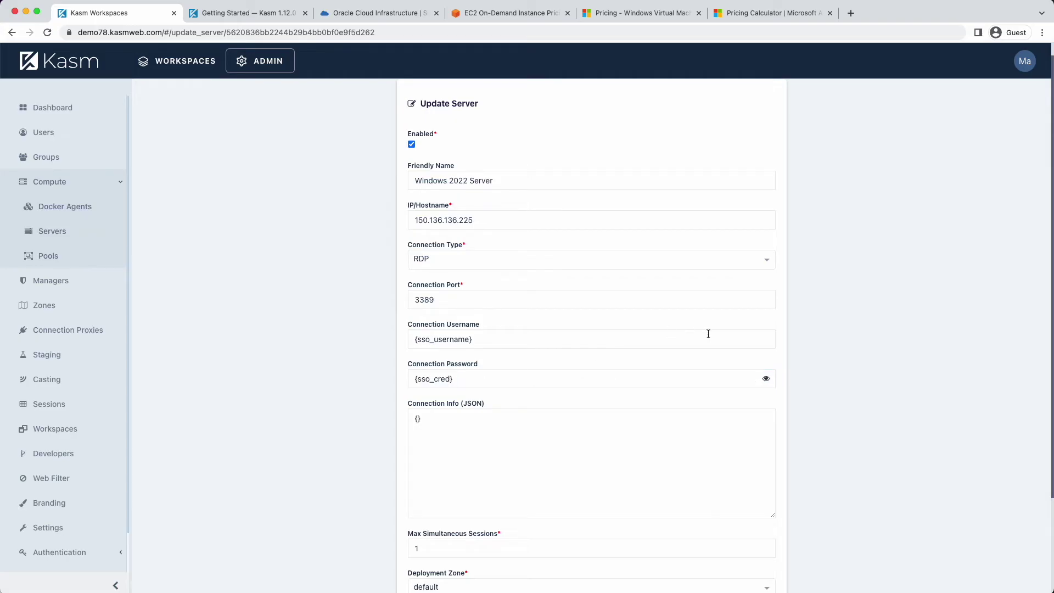
scroll(832, 324, down, 4)
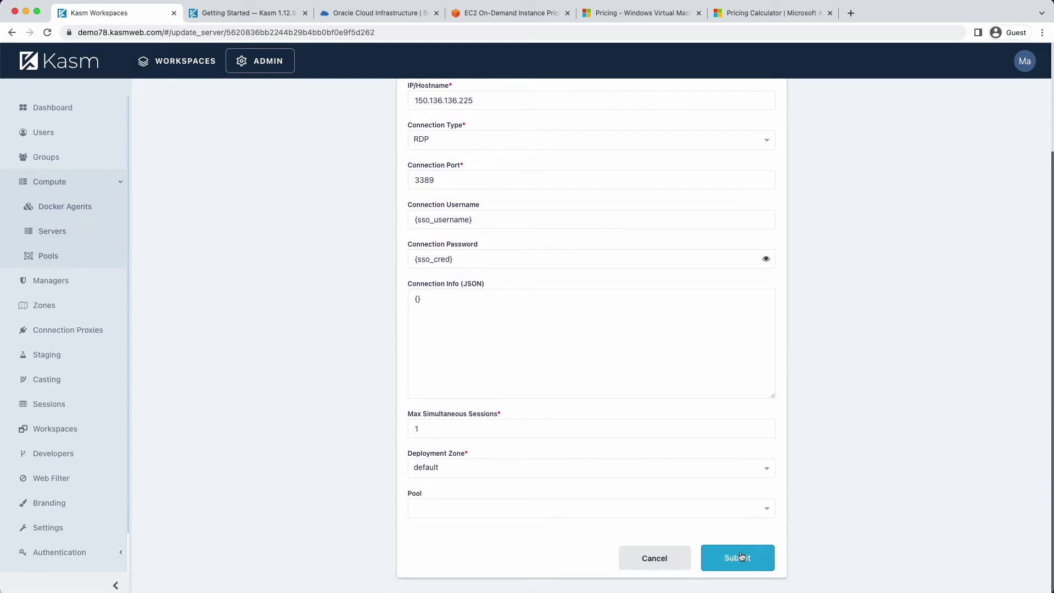
click(742, 556)
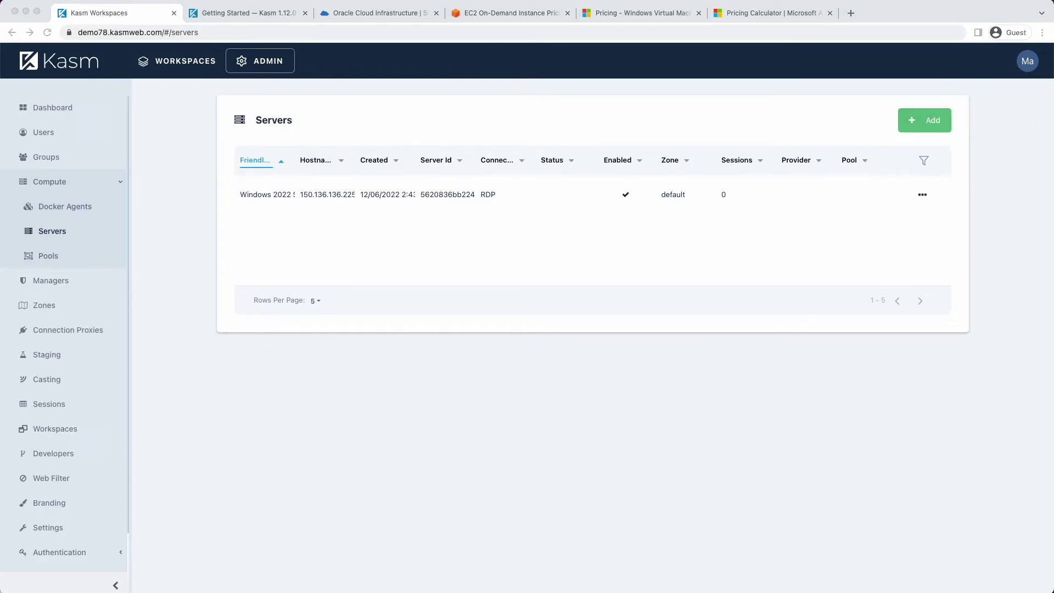
click(1028, 64)
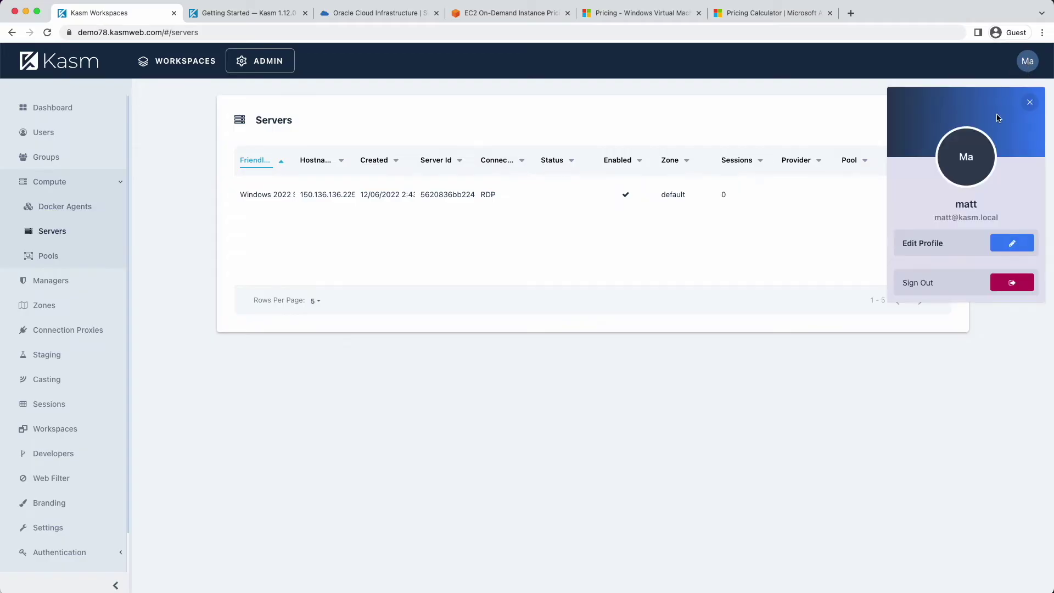
Log out of admin, log in with the new user's credentials, and launch Windows 2022 Desktop
click(1011, 282)
click(624, 349)
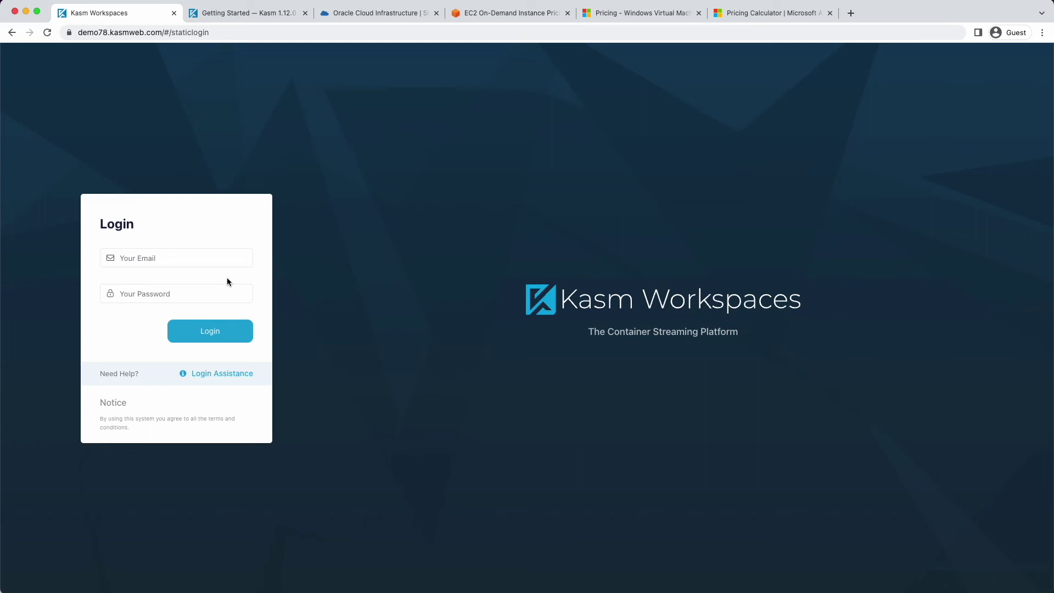
click(206, 256)
text(mike)
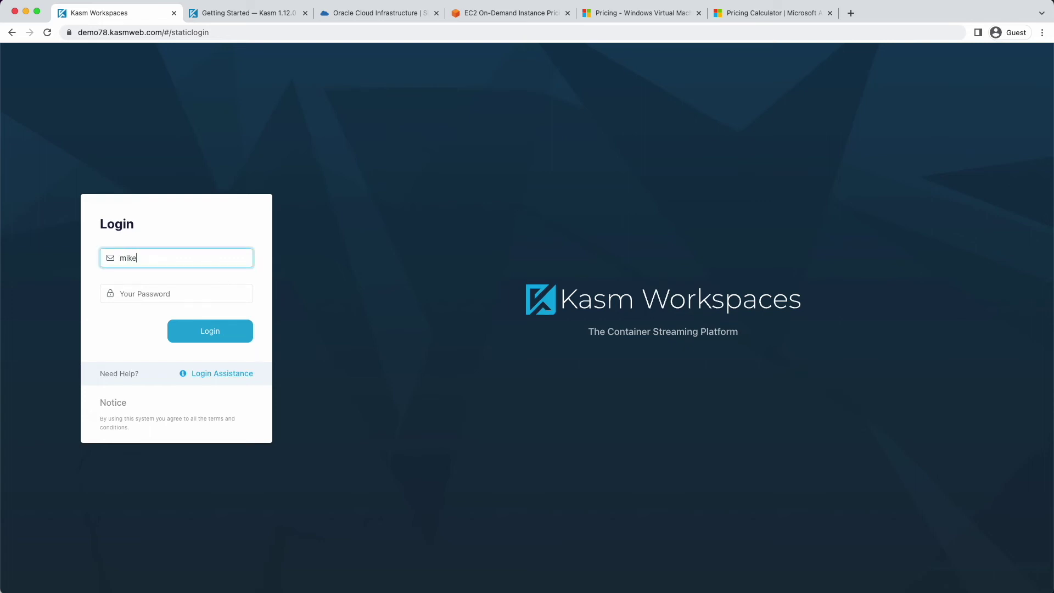
key(Tab)
text(****)
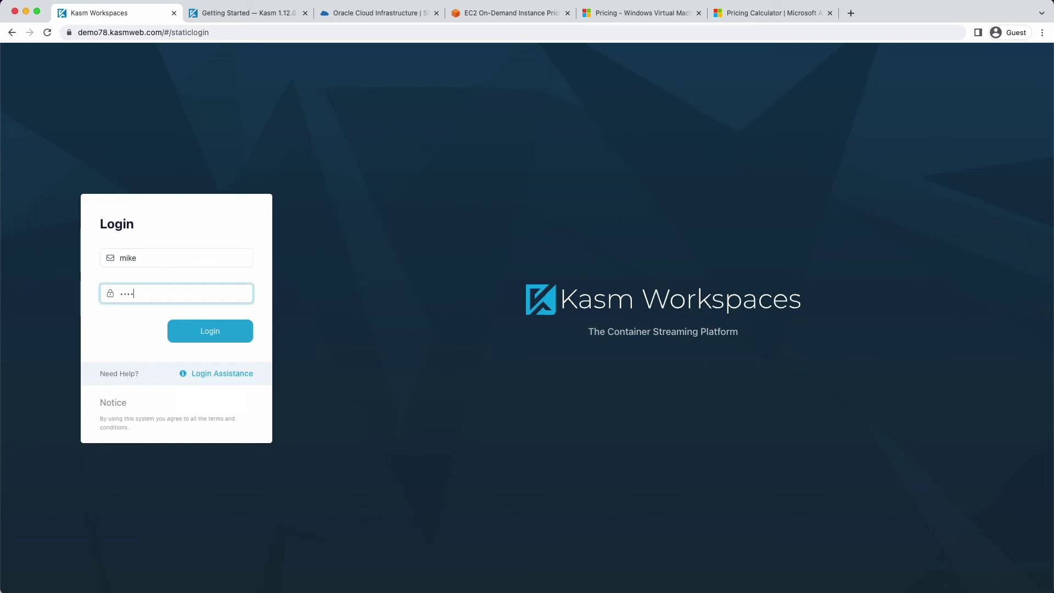
text(************)
click(193, 335)
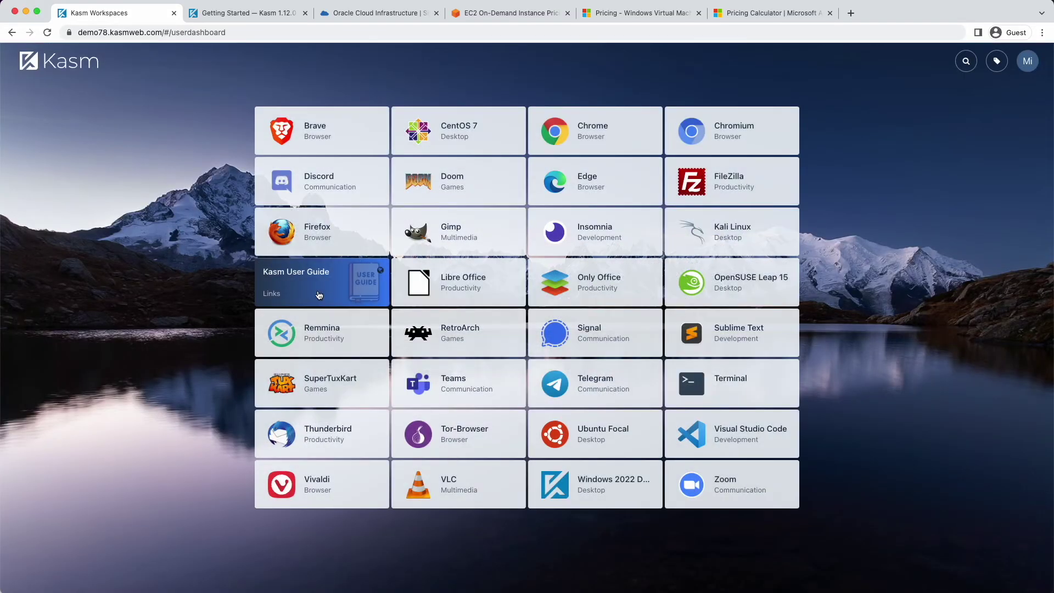
click(604, 482)
click(543, 379)
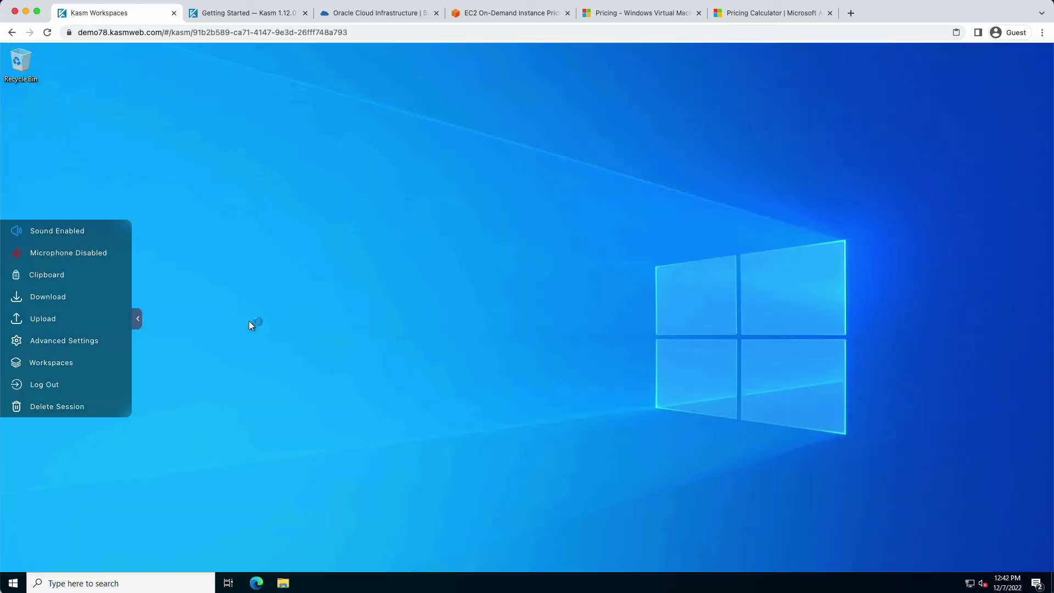
Check the signed-in local account via Start > Change account settings, then close Settings
click(13, 583)
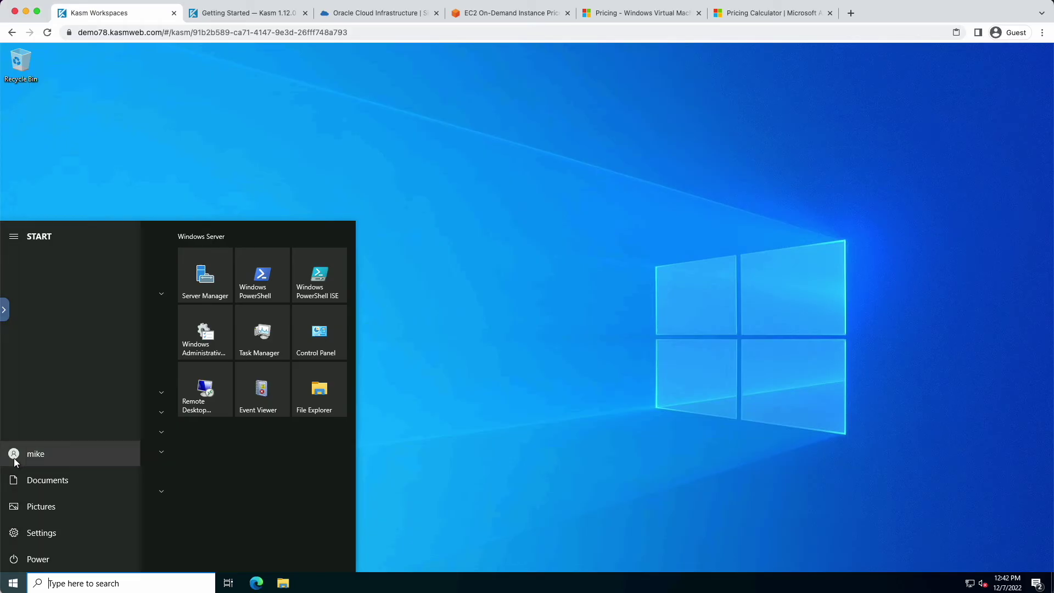
click(14, 458)
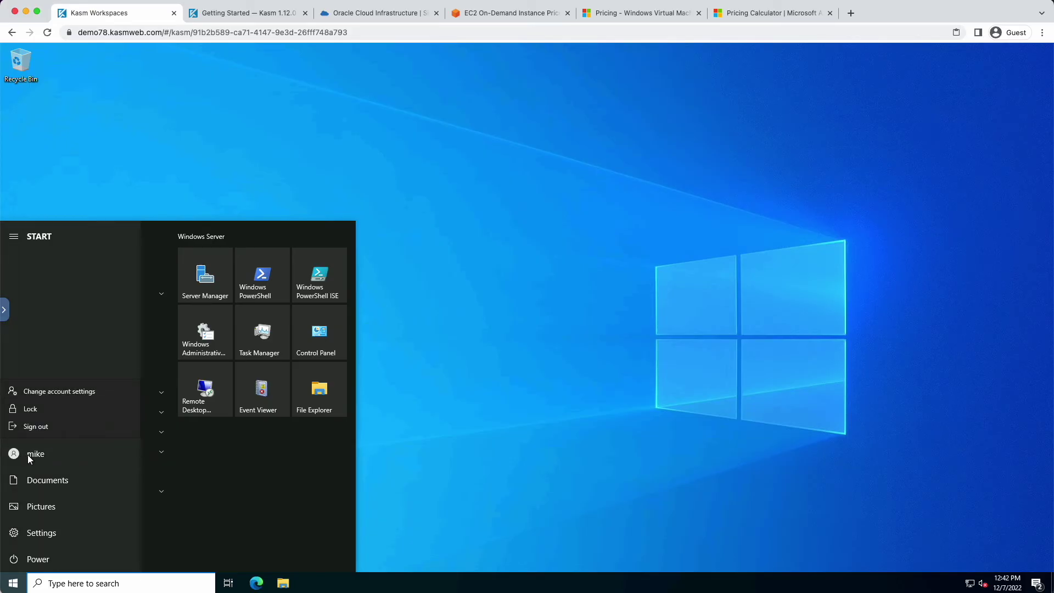
click(65, 391)
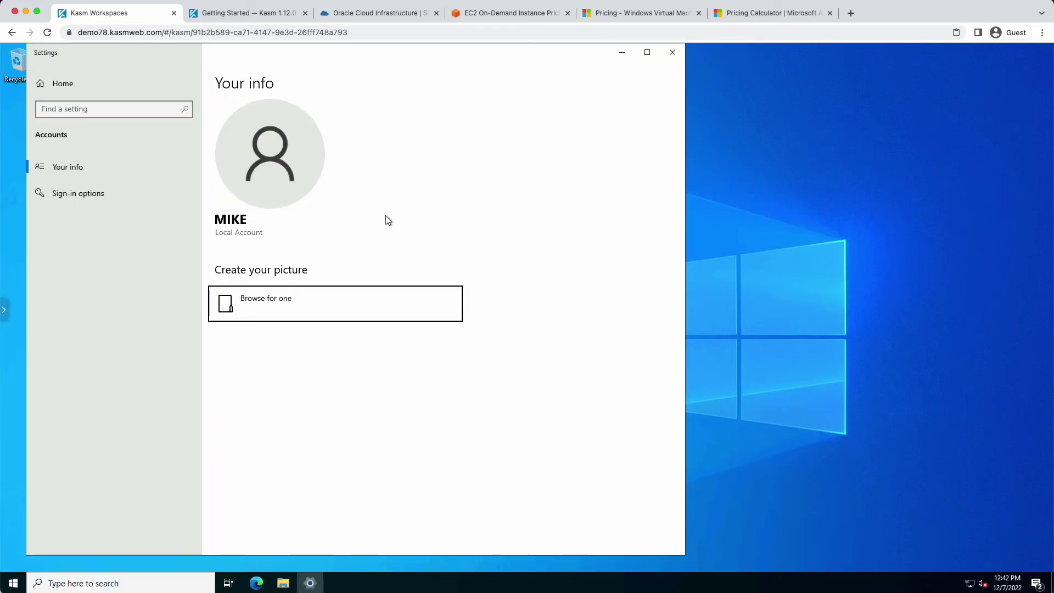
click(668, 54)
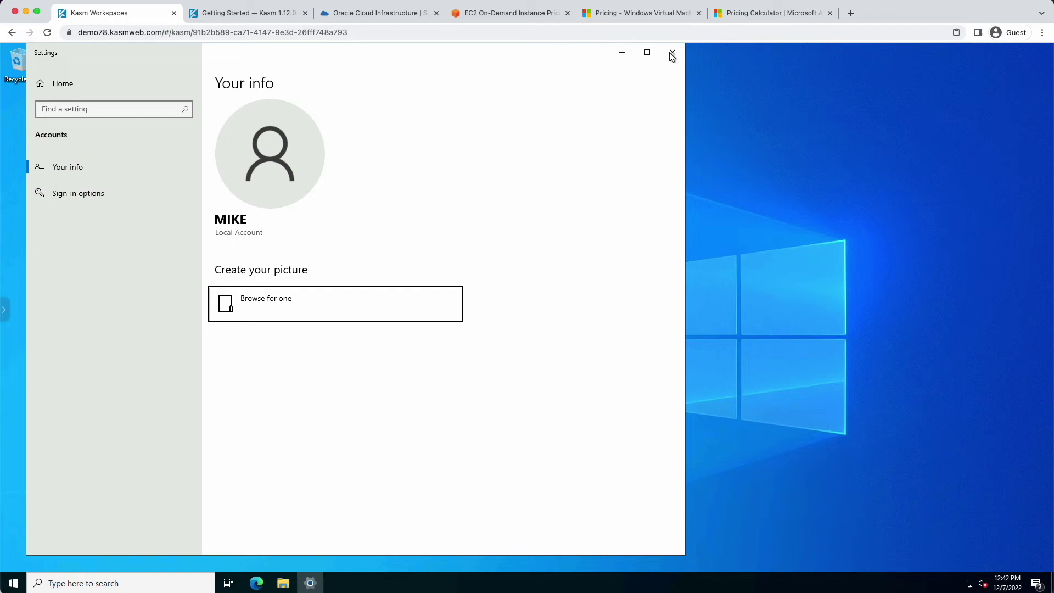
click(671, 58)
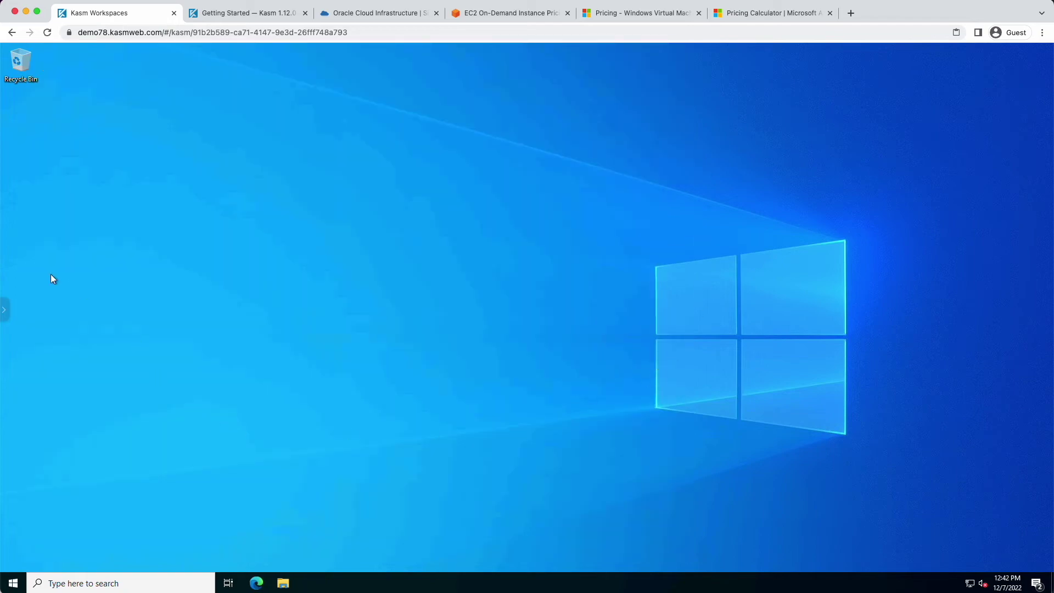
Delete the Windows desktop session from the Kasm side panel and confirm
click(4, 309)
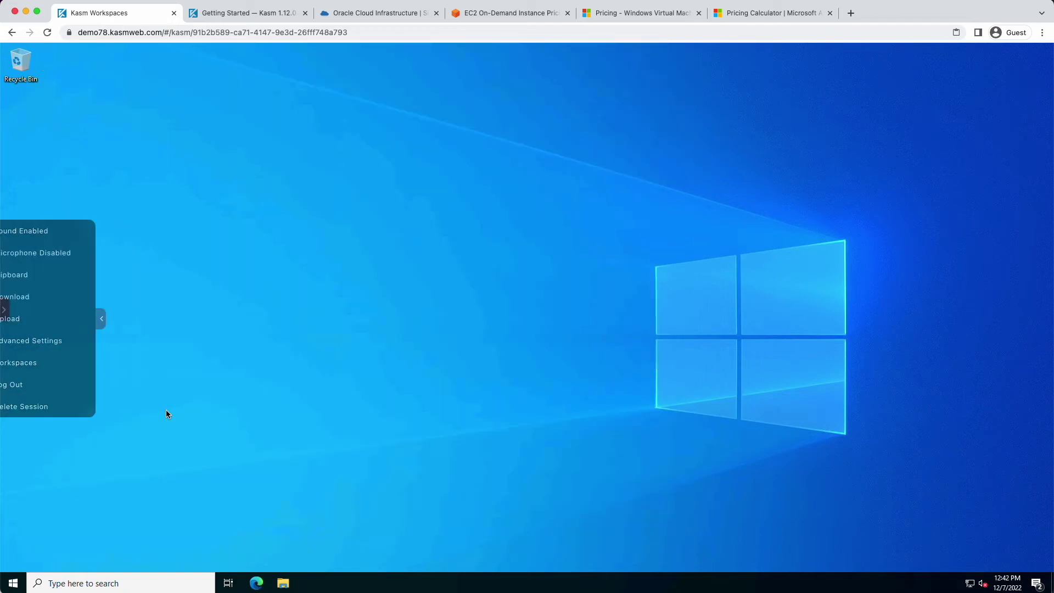
click(24, 406)
click(527, 353)
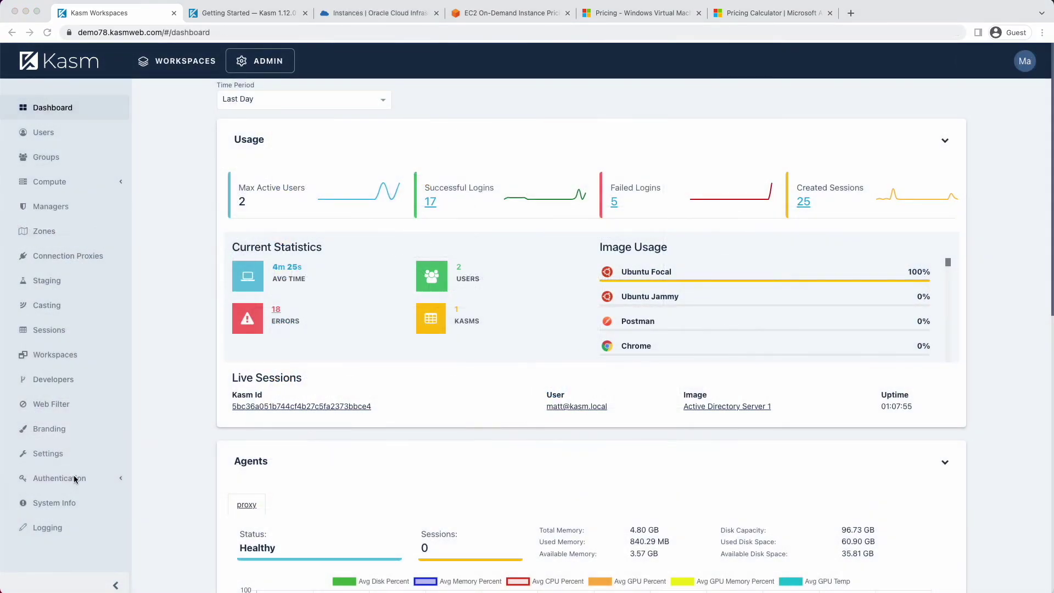
Edit the kasmweb.local AD 1 entry under Authentication > LDAP, then switch to the Kasm docs tab
click(60, 478)
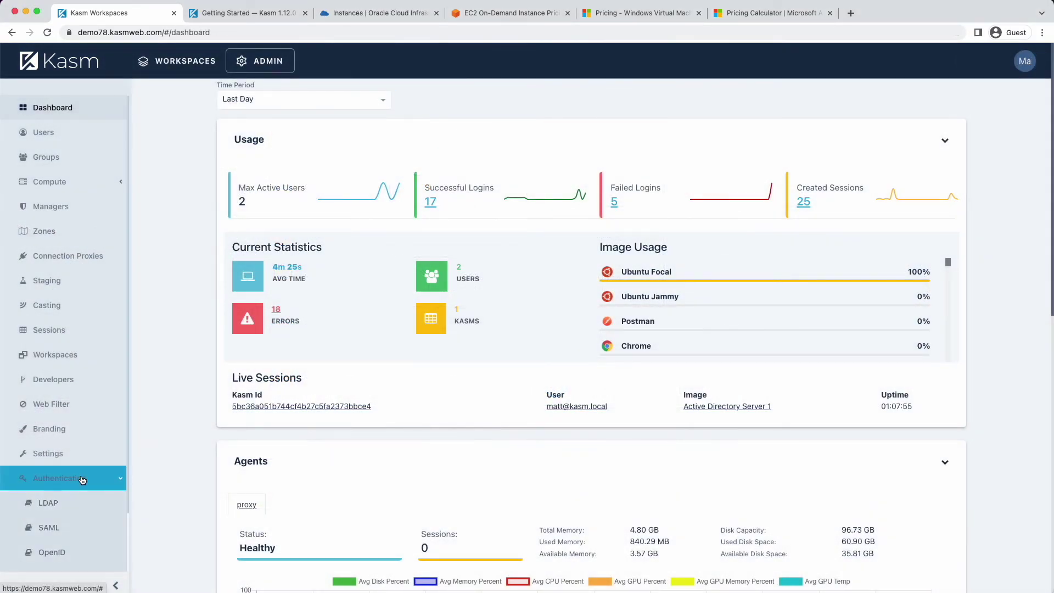
scroll(56, 486, down, 1)
click(56, 487)
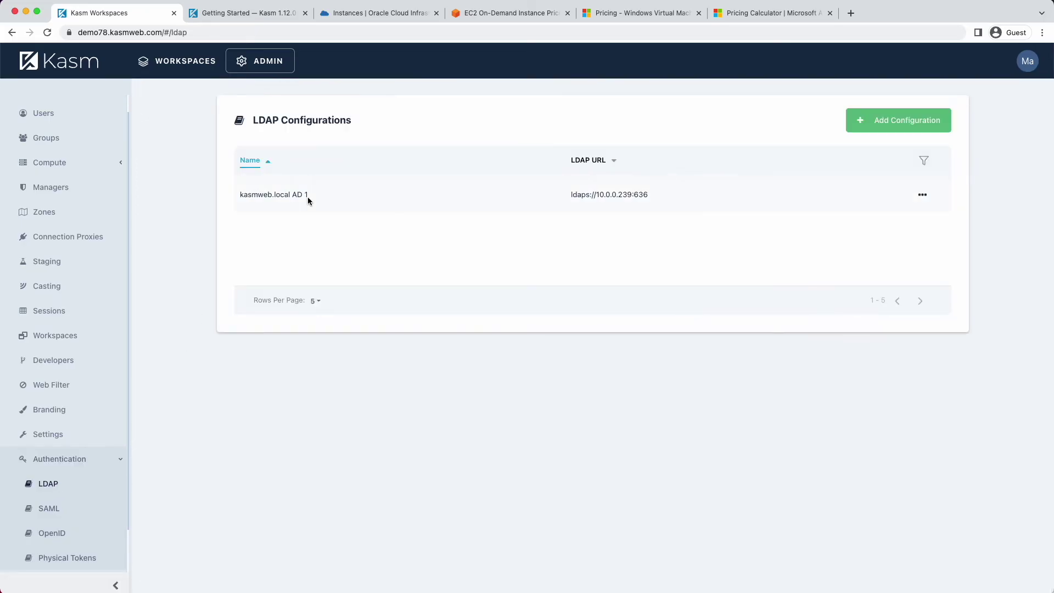
click(924, 196)
click(879, 202)
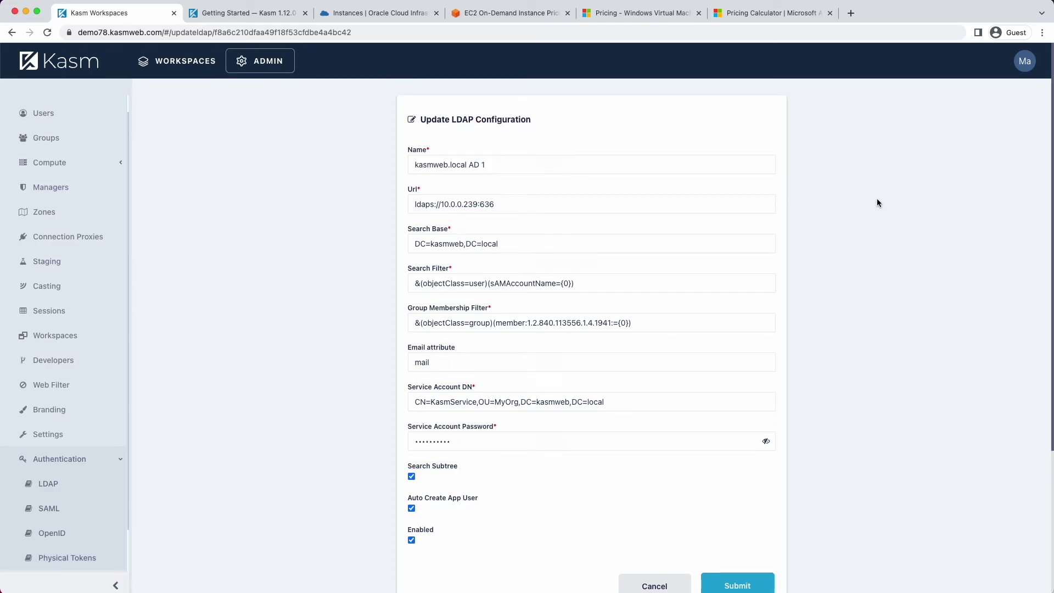
scroll(824, 275, down, 1)
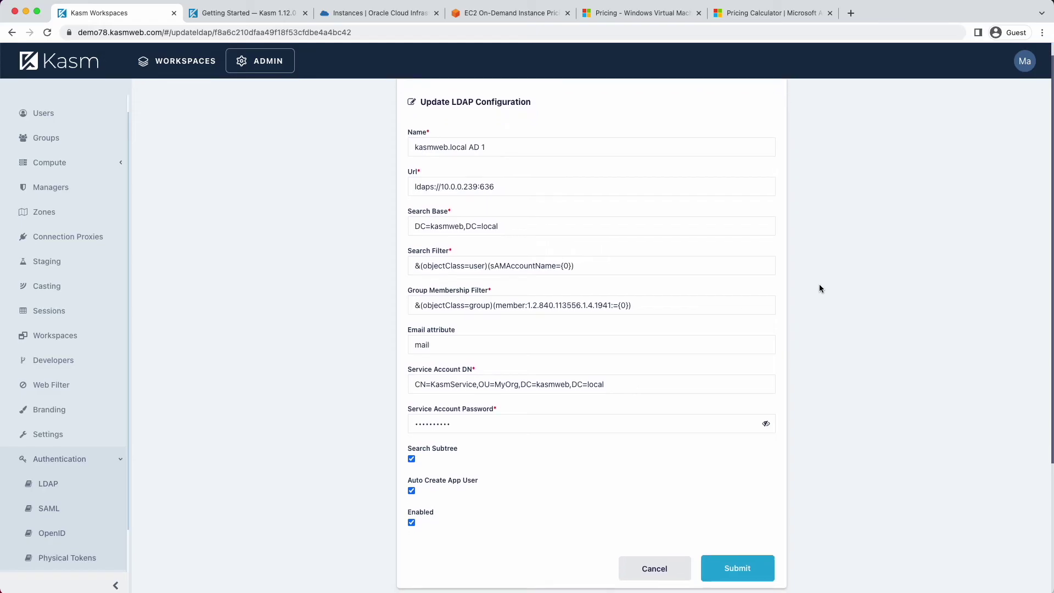
click(266, 16)
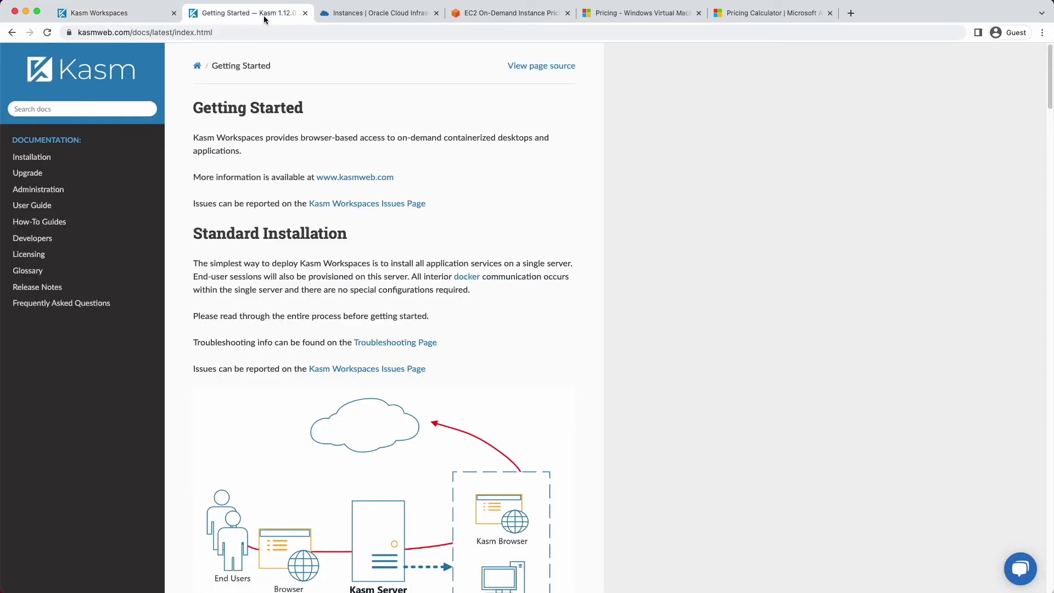
Navigate the docs to Administration > LDAP Authentication > Configuration Examples > Active Directory / OpenLDAP
click(38, 189)
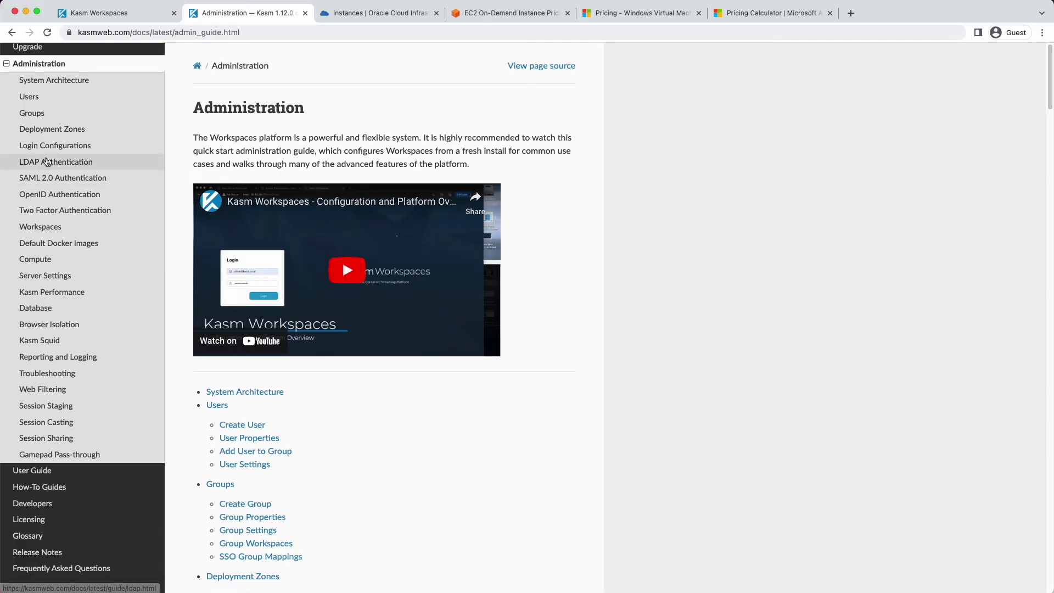
click(48, 161)
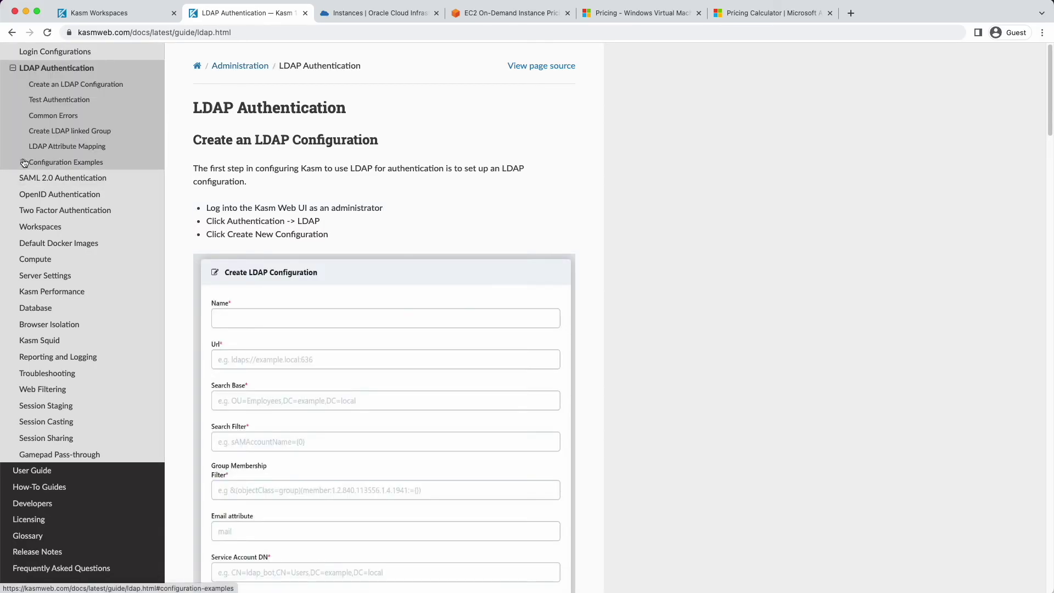
click(33, 163)
click(71, 183)
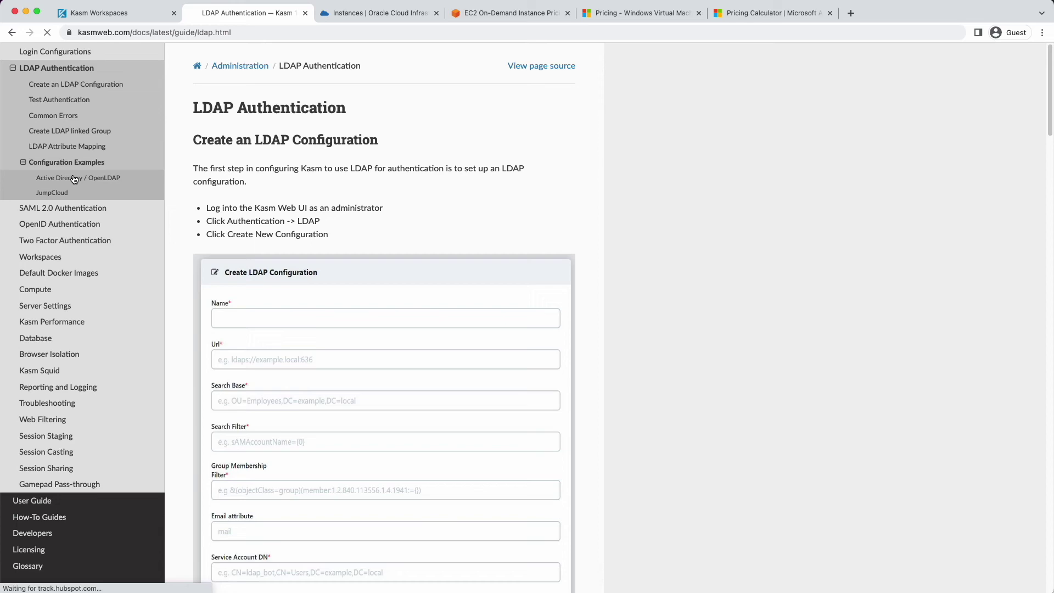
scroll(397, 361, down, 15)
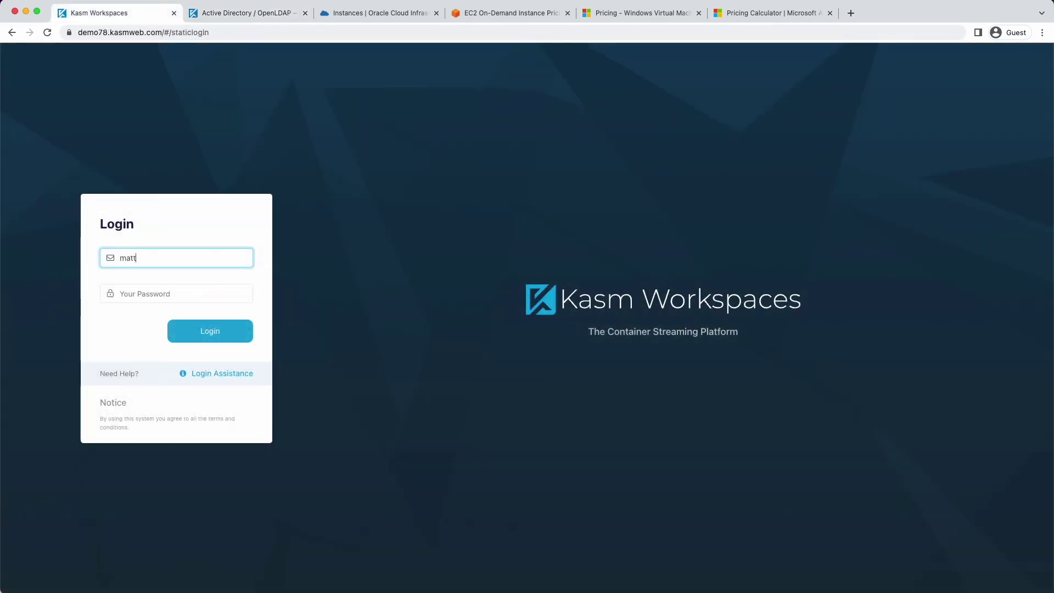
text(@kasmweb.local)
click(176, 293)
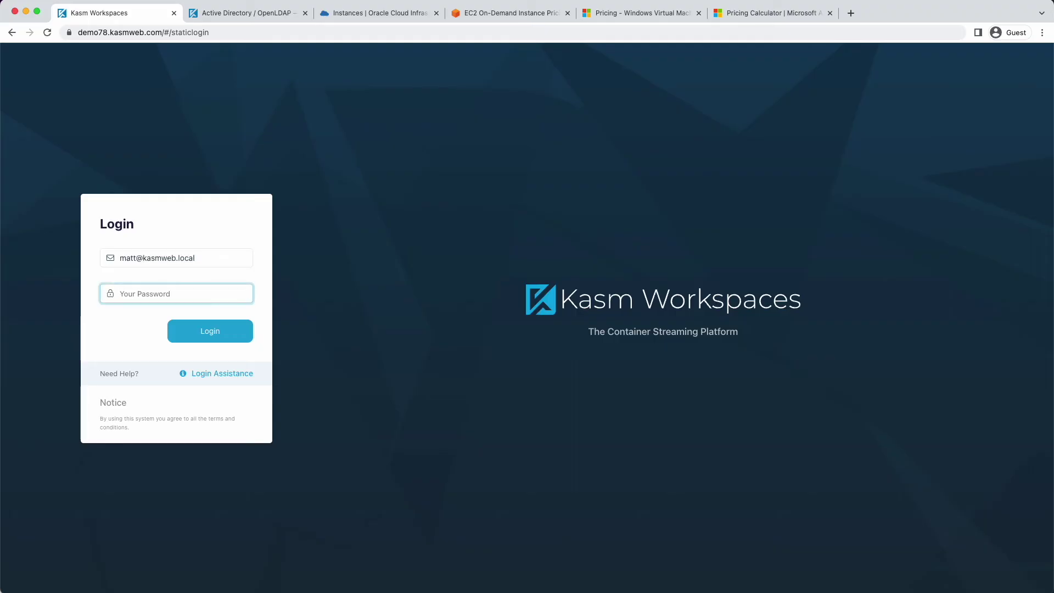
text(••••••••••••••)
key(Return)
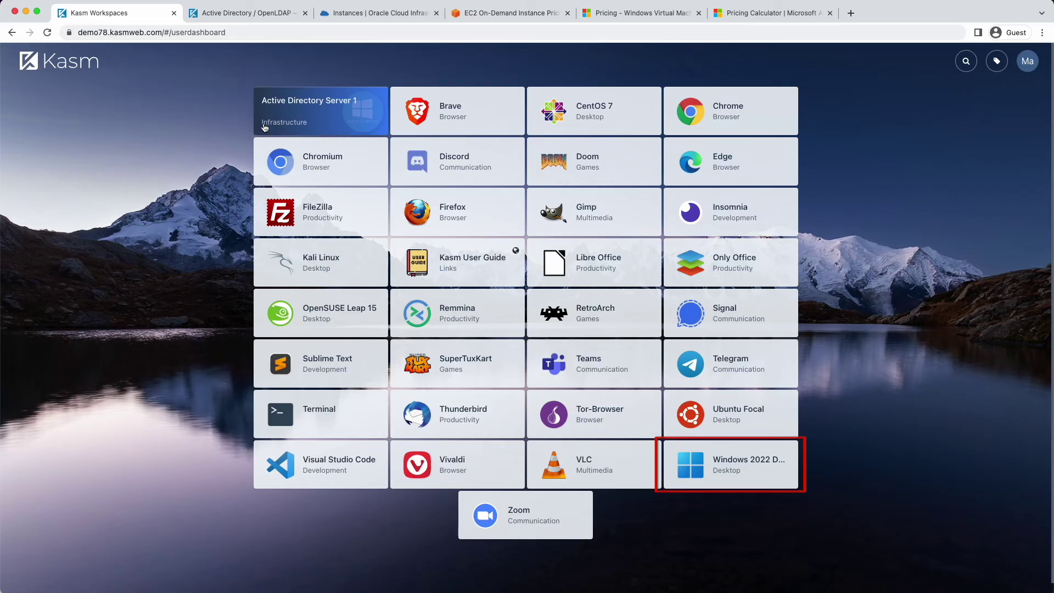
Launch the Windows 2022 Desktop session and confirm from the Start menu which domain account is signed in
click(748, 468)
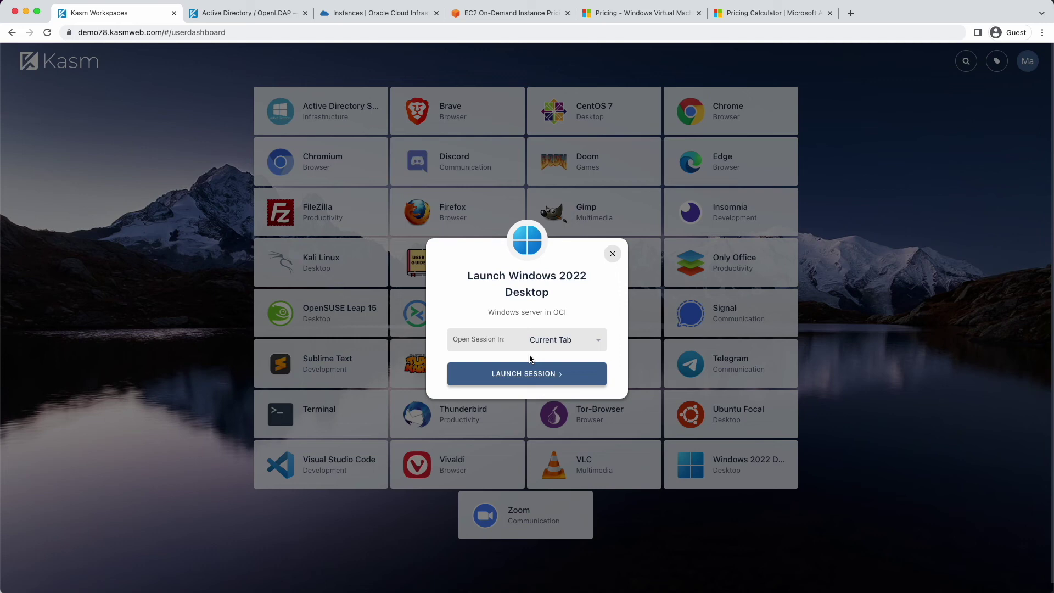
click(526, 374)
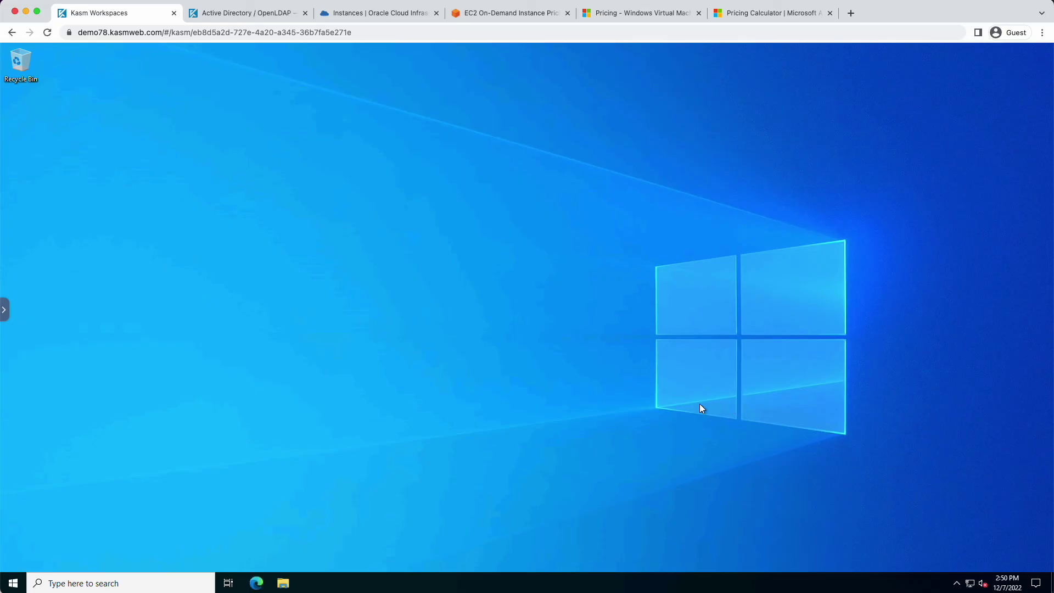
click(13, 583)
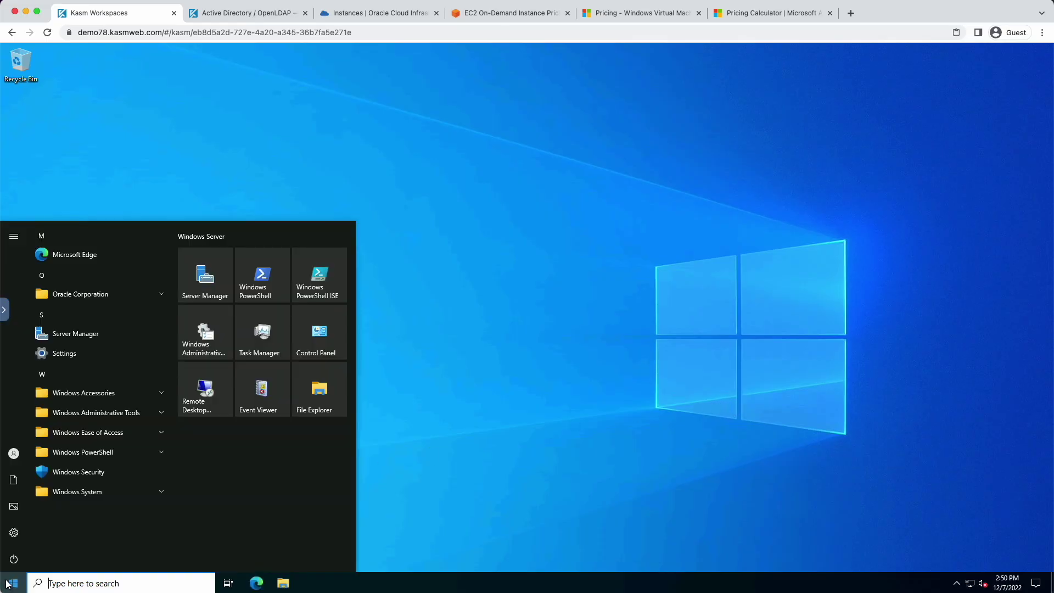
click(13, 454)
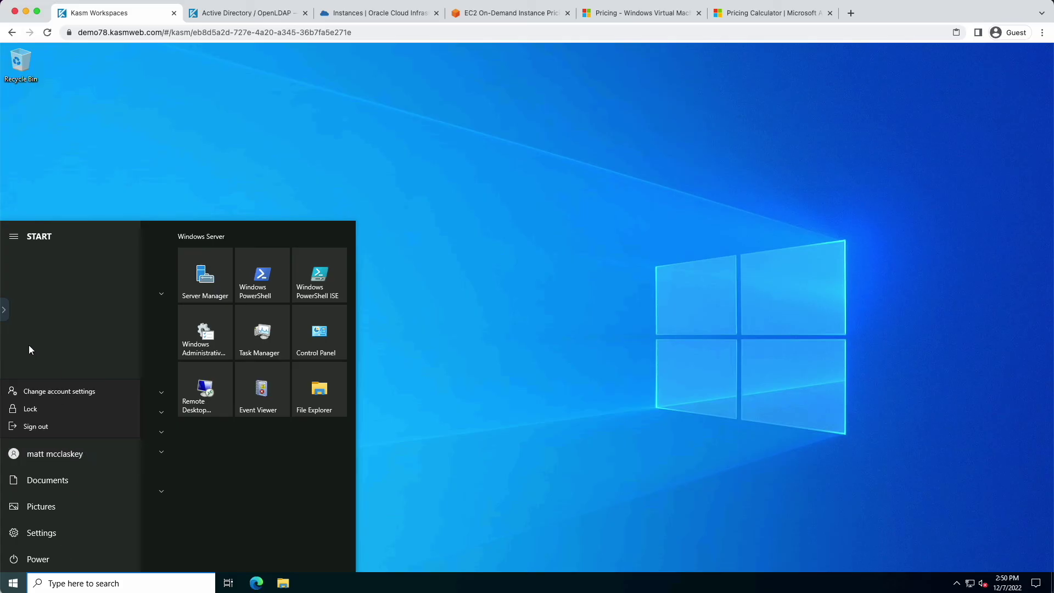
Delete the running Windows session from the Kasm side panel
click(6, 313)
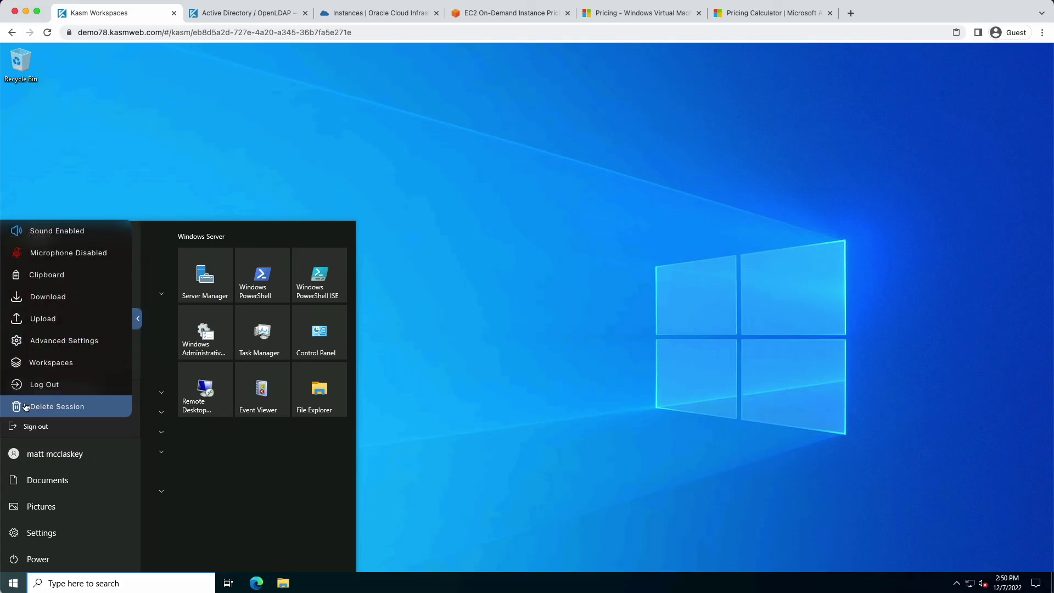
click(26, 407)
click(496, 338)
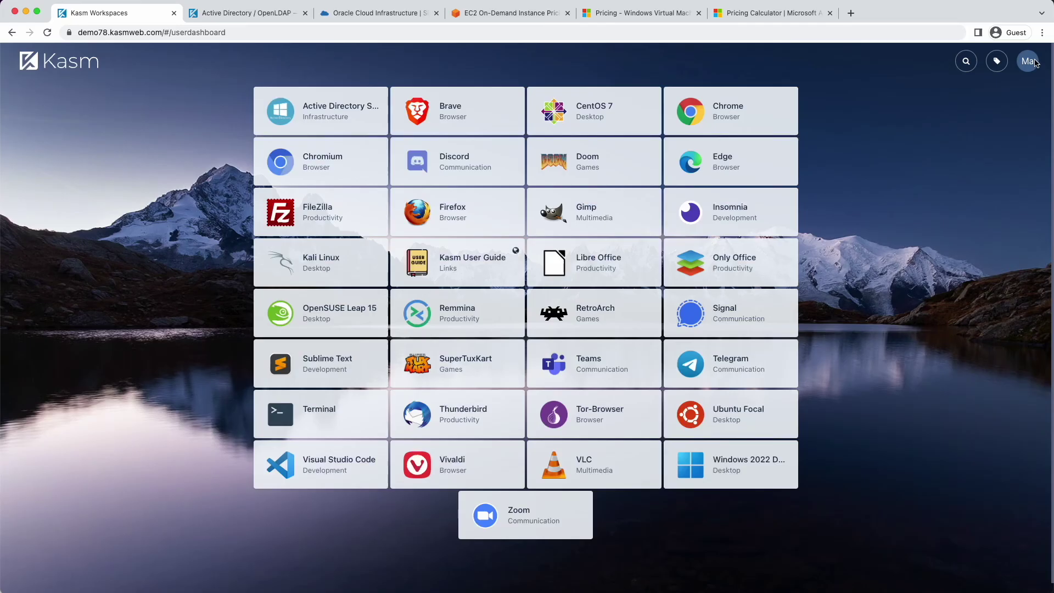
Sign the domain user out of Kasm
click(1034, 62)
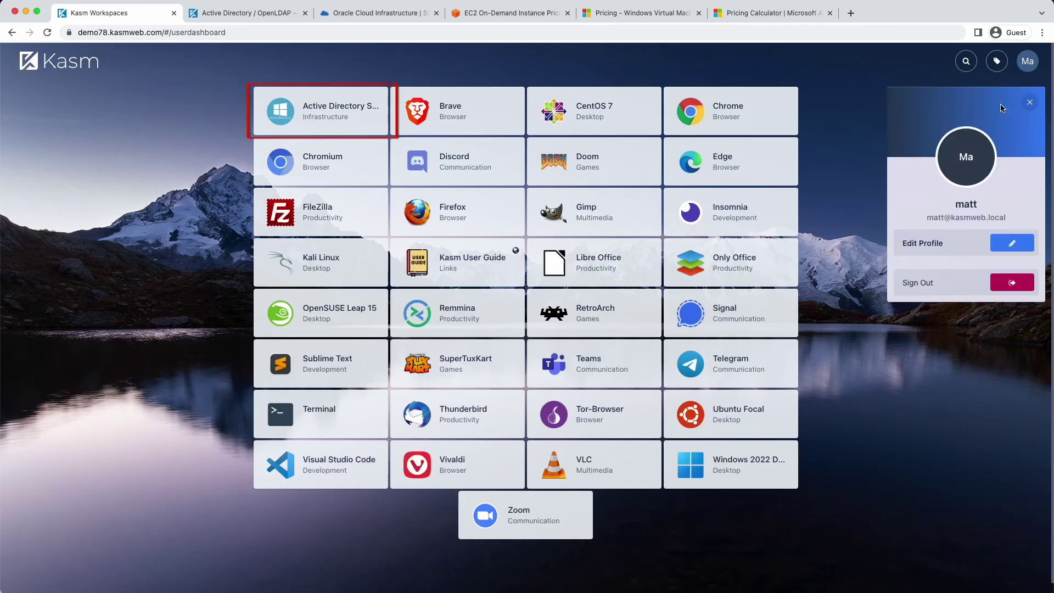
click(1013, 282)
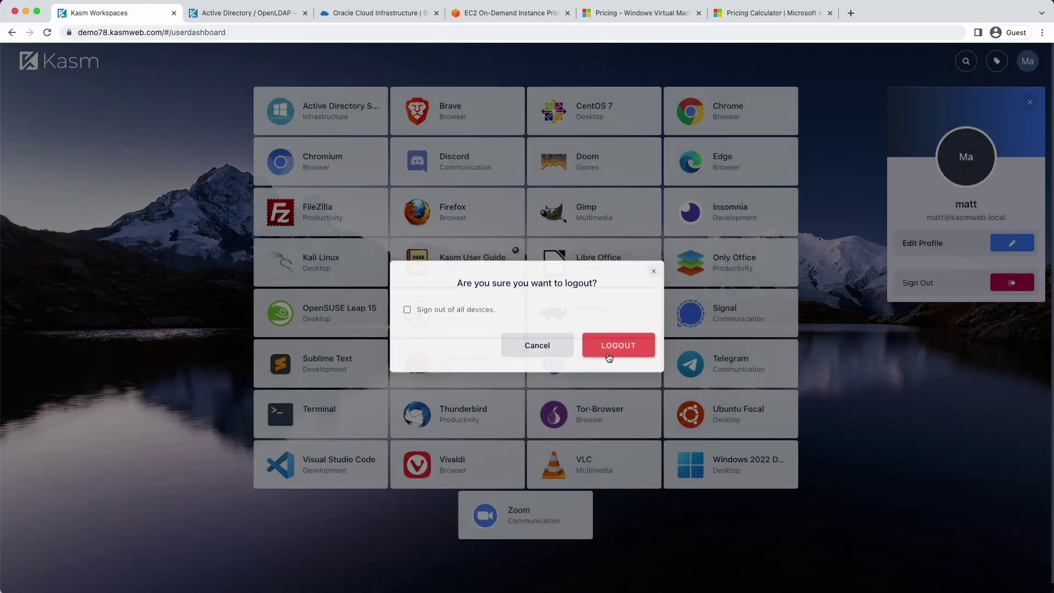
click(616, 343)
Log in with the administrator account's e-mail and password
click(204, 258)
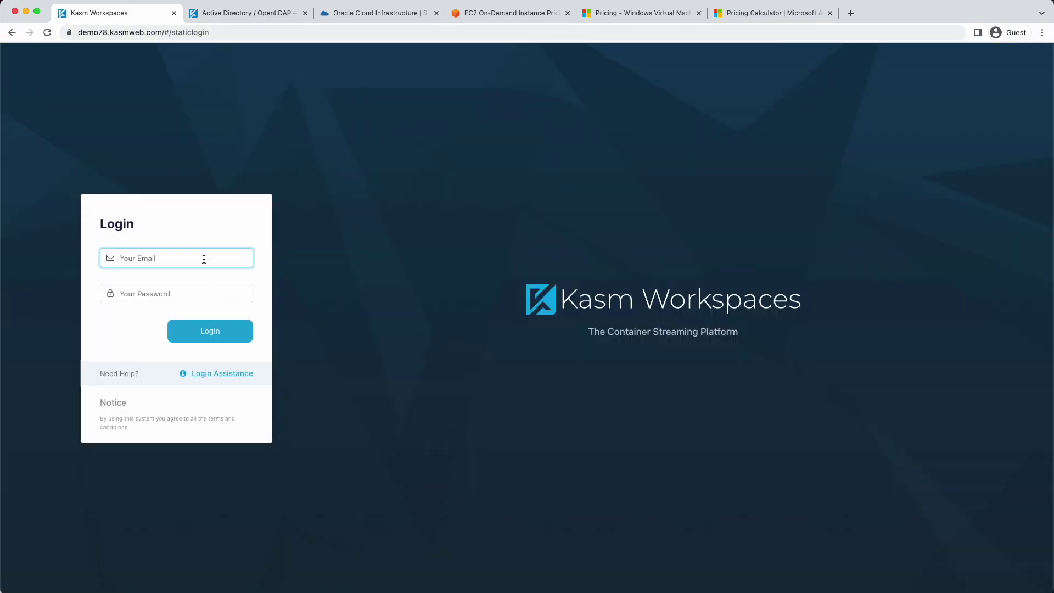
key(Tab)
text(pas)
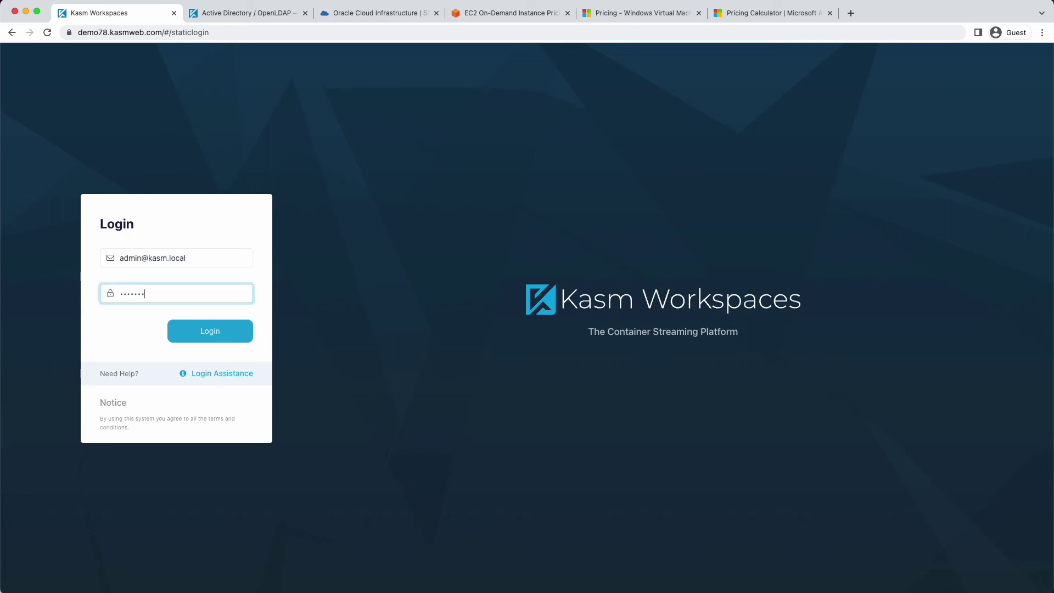
key(Return)
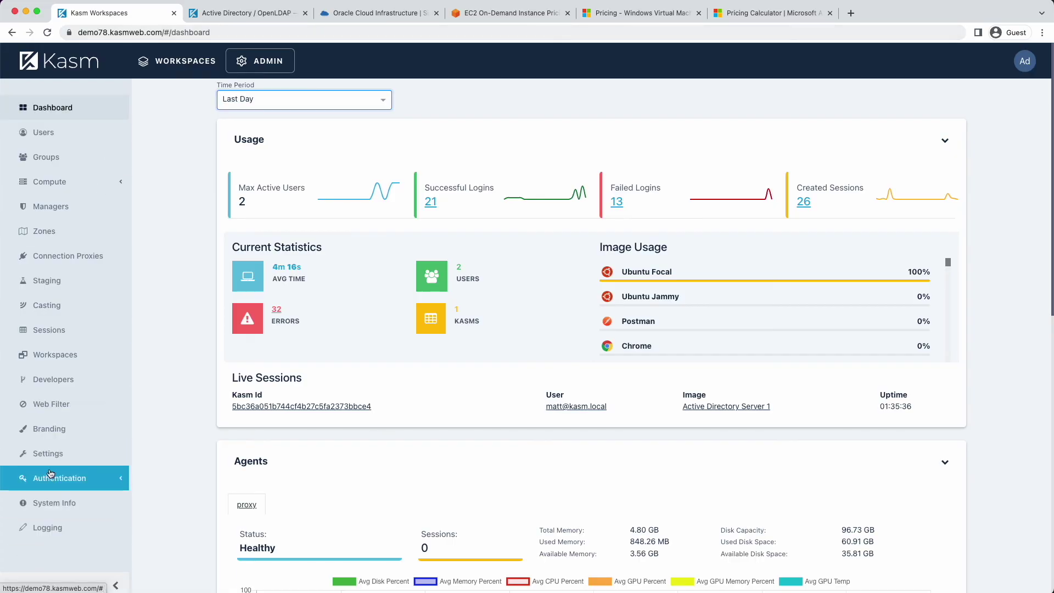
Untick Add Images to Default Group in global Settings, submit, and show the Groups list
click(49, 453)
scroll(773, 392, down, 5)
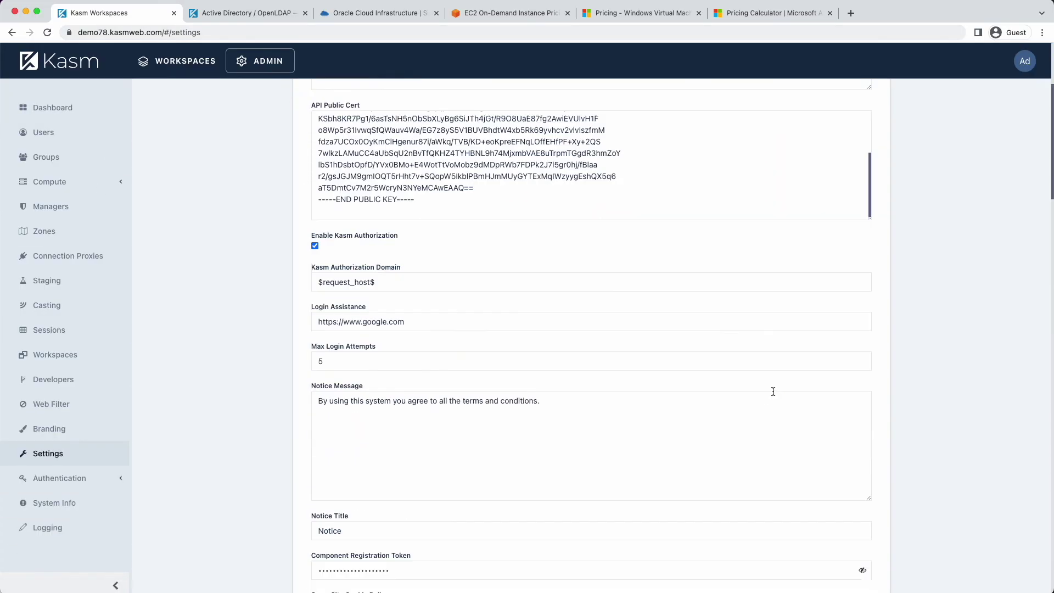
scroll(773, 391, down, 15)
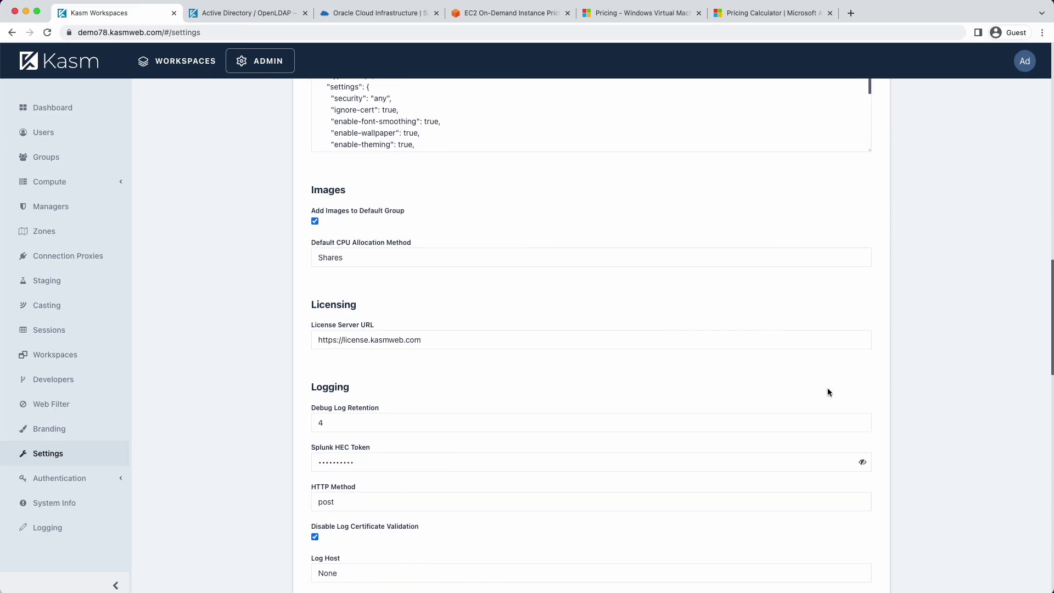
mouse_move(381, 212)
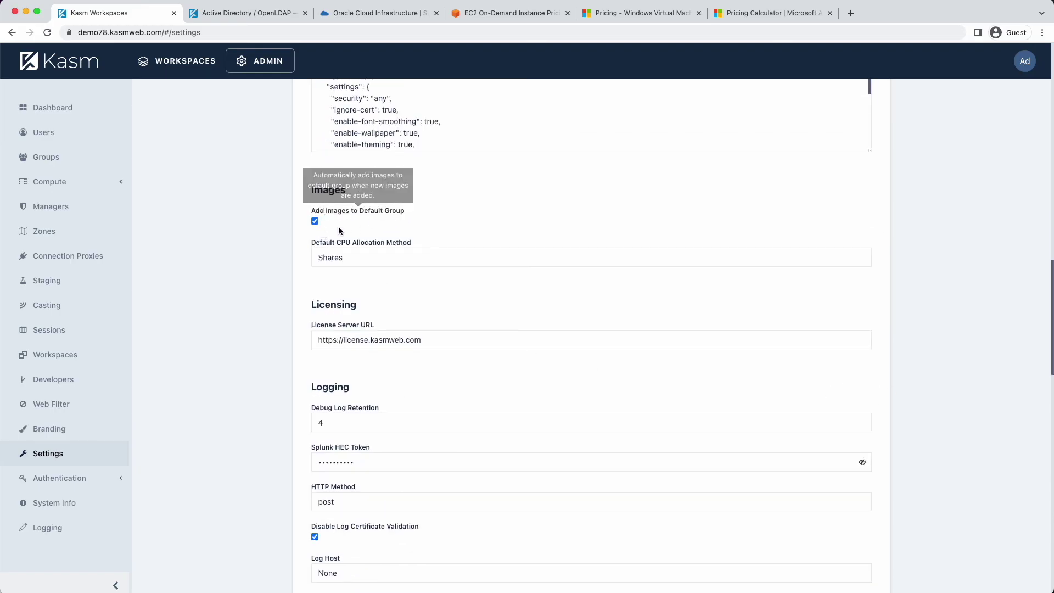
click(315, 221)
scroll(254, 336, down, 15)
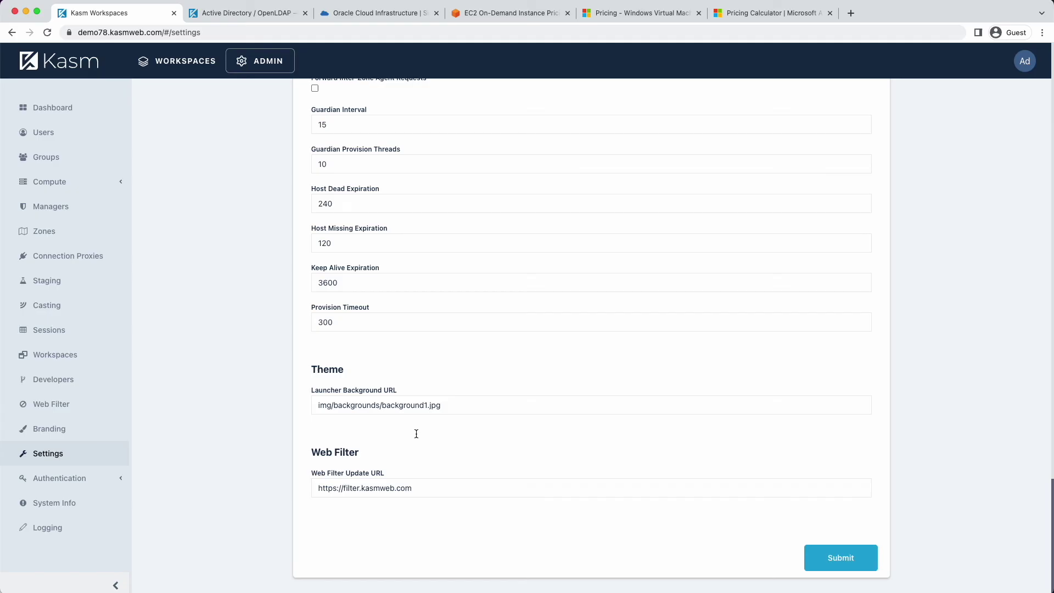
click(841, 558)
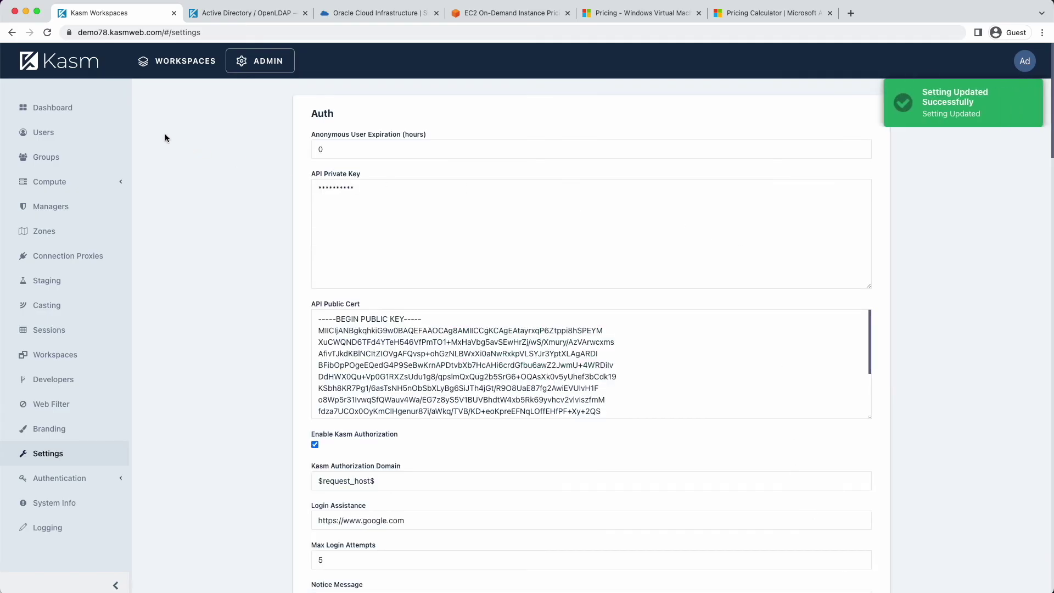
click(46, 157)
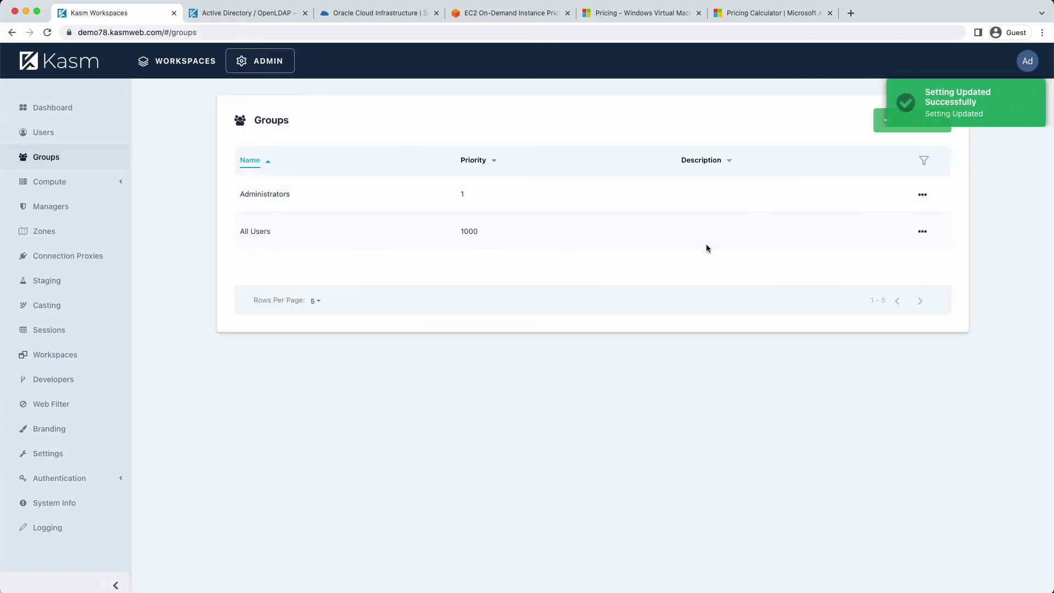
In the All Users group, remove the Active Directory Server 1 and Atom workspaces
click(924, 233)
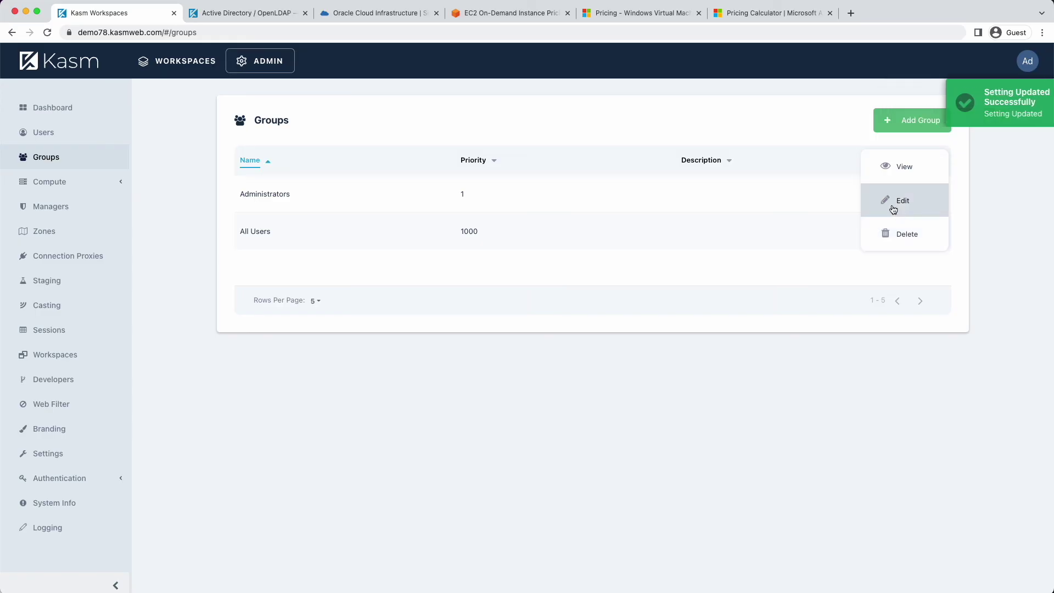
click(891, 168)
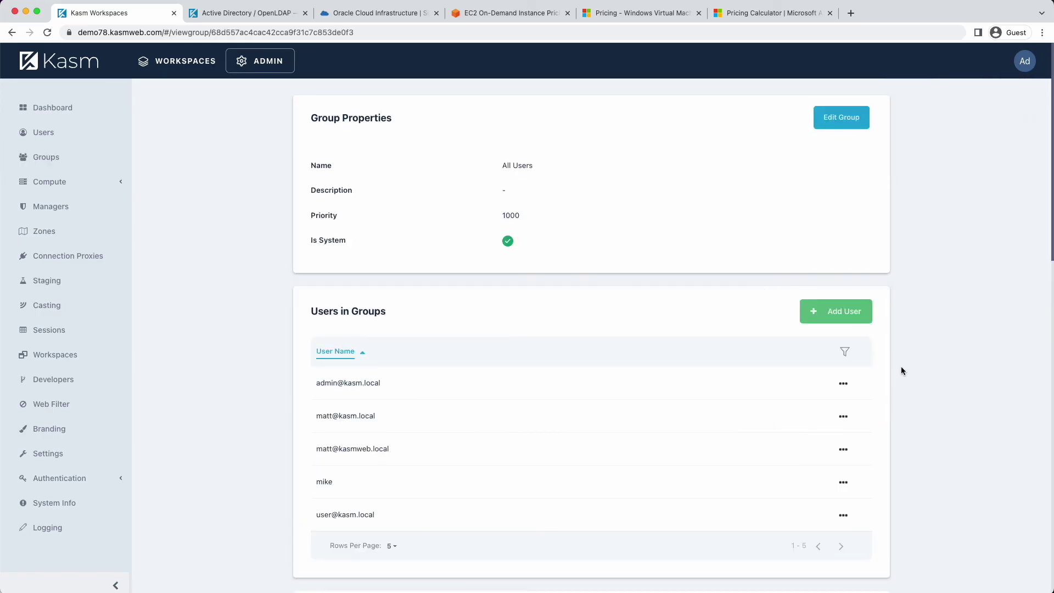
scroll(902, 364, down, 15)
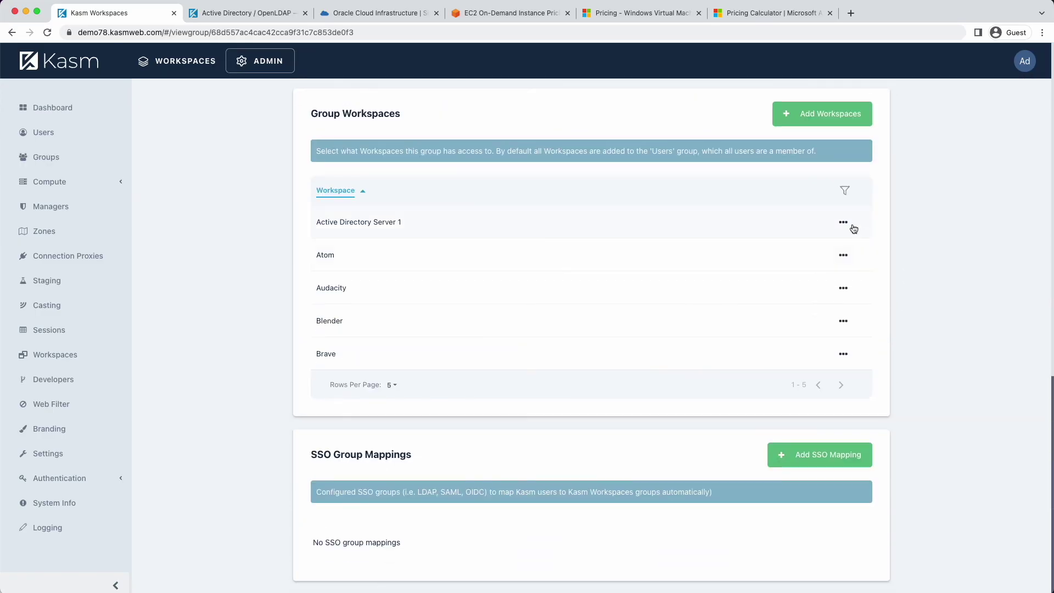
click(844, 222)
click(827, 251)
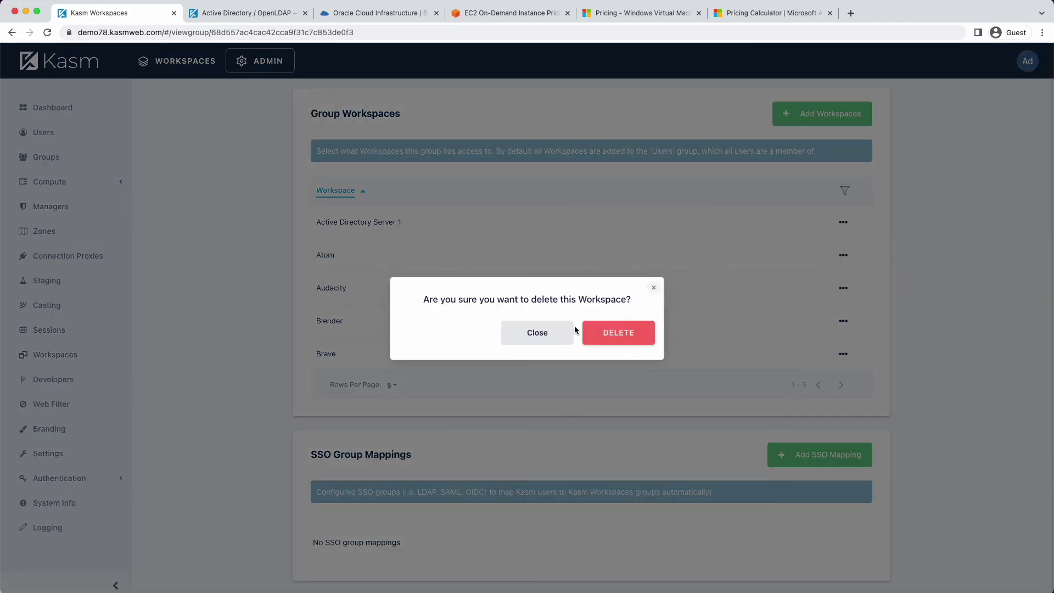
click(607, 333)
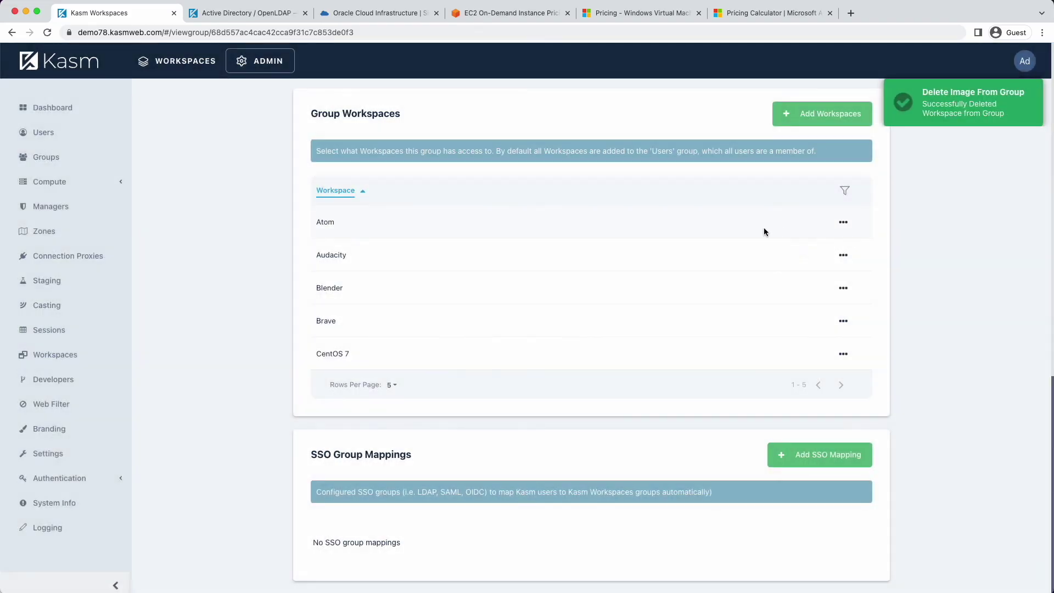
click(846, 224)
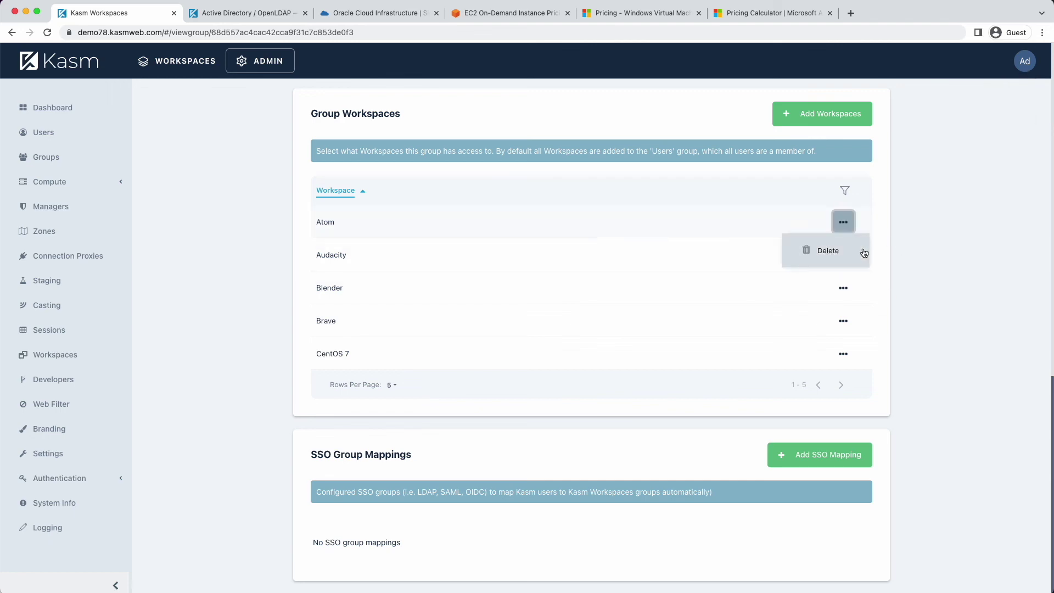
click(837, 257)
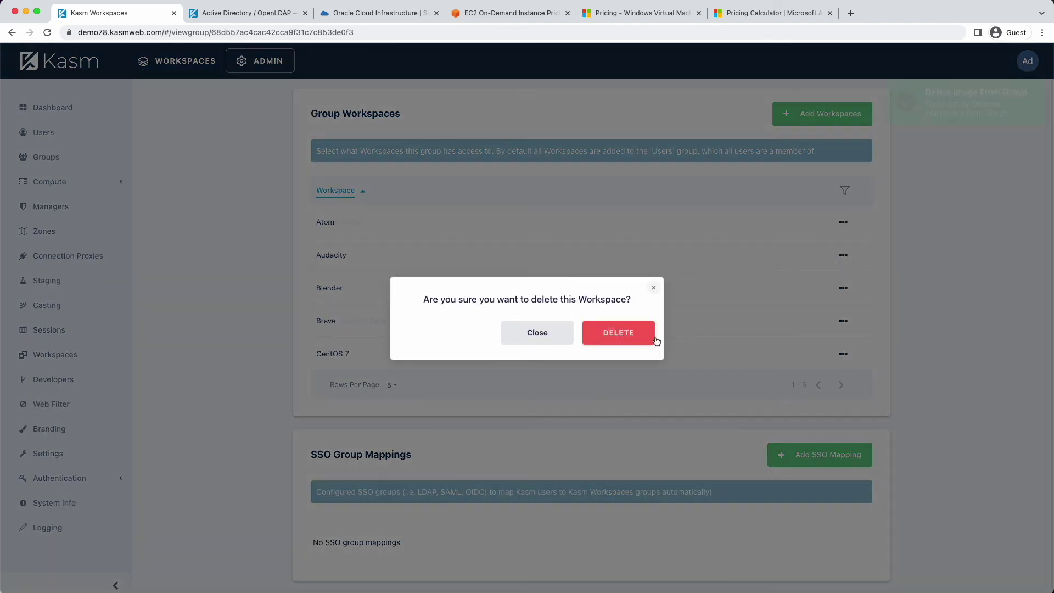
click(655, 333)
Remove the VLC and Zoom workspaces from All Users, then return to Groups
click(844, 287)
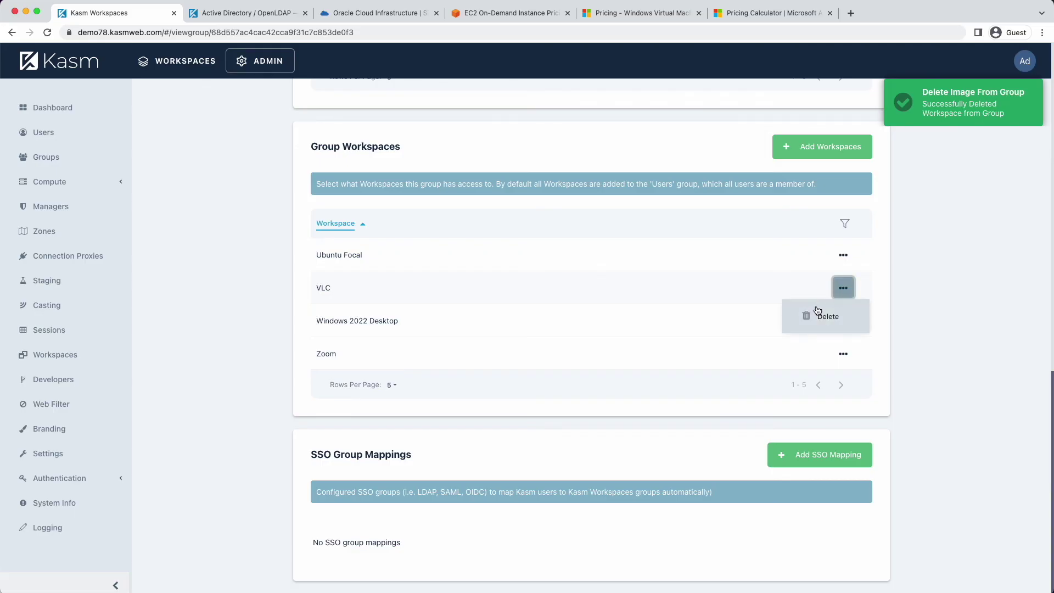
click(824, 313)
click(647, 330)
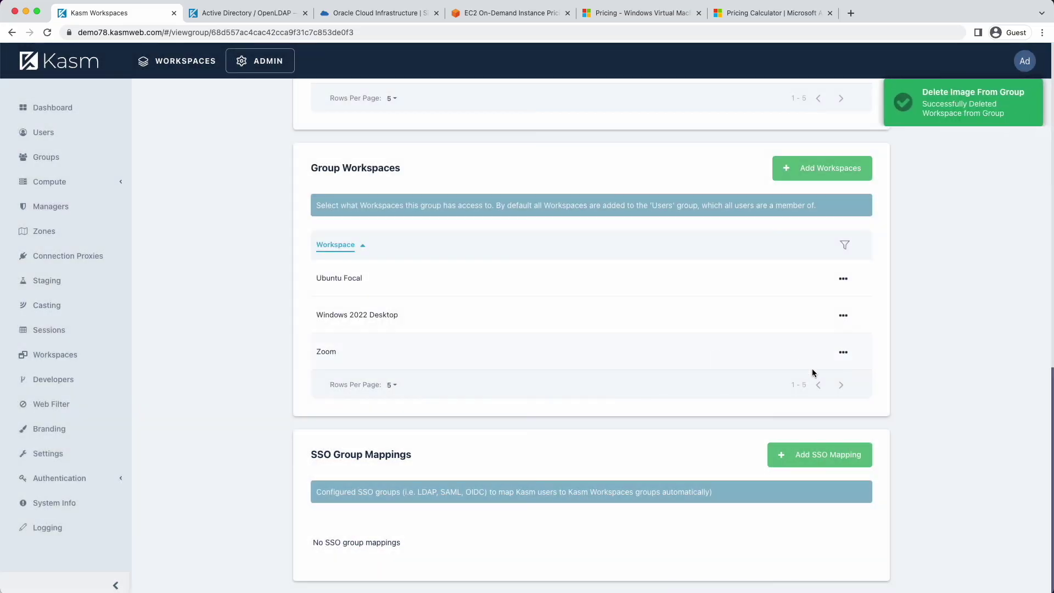
click(843, 351)
click(822, 325)
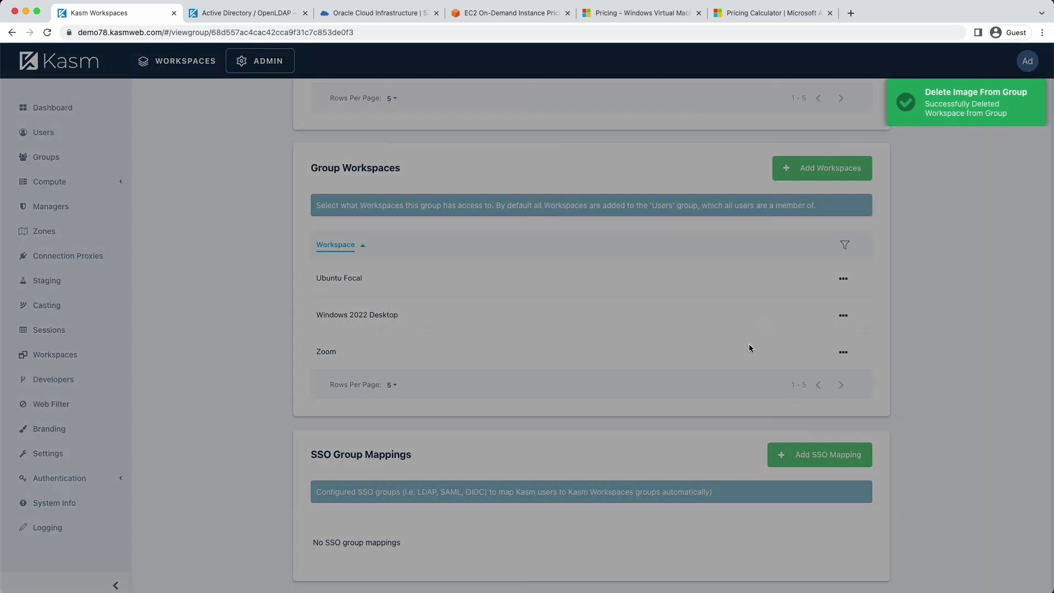
click(634, 337)
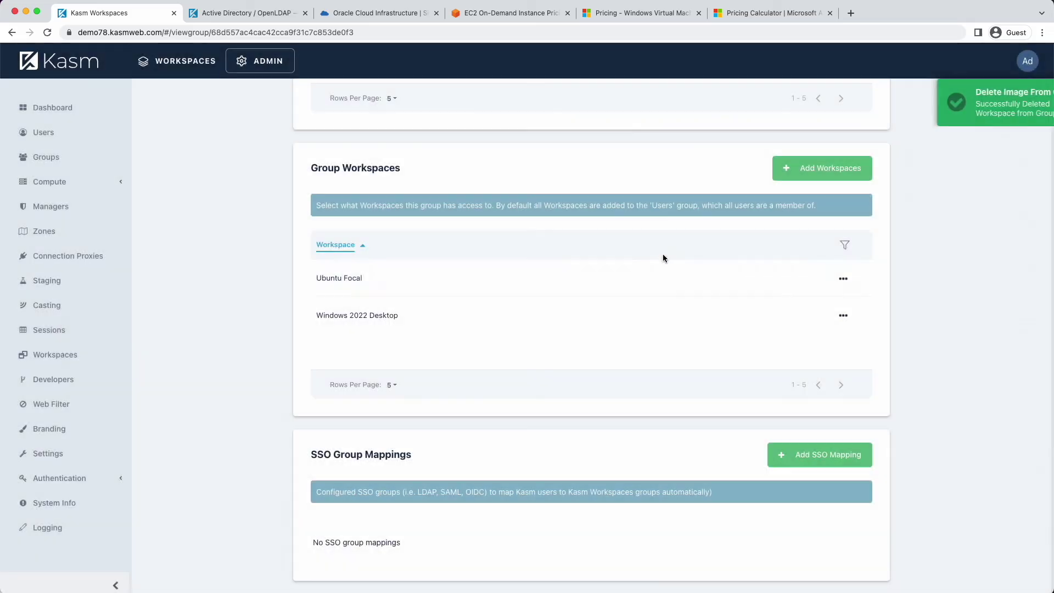
click(46, 157)
Add the Active Directory Server 1 workspace to the Administrators group's workspaces
click(920, 198)
click(902, 164)
scroll(767, 341, down, 10)
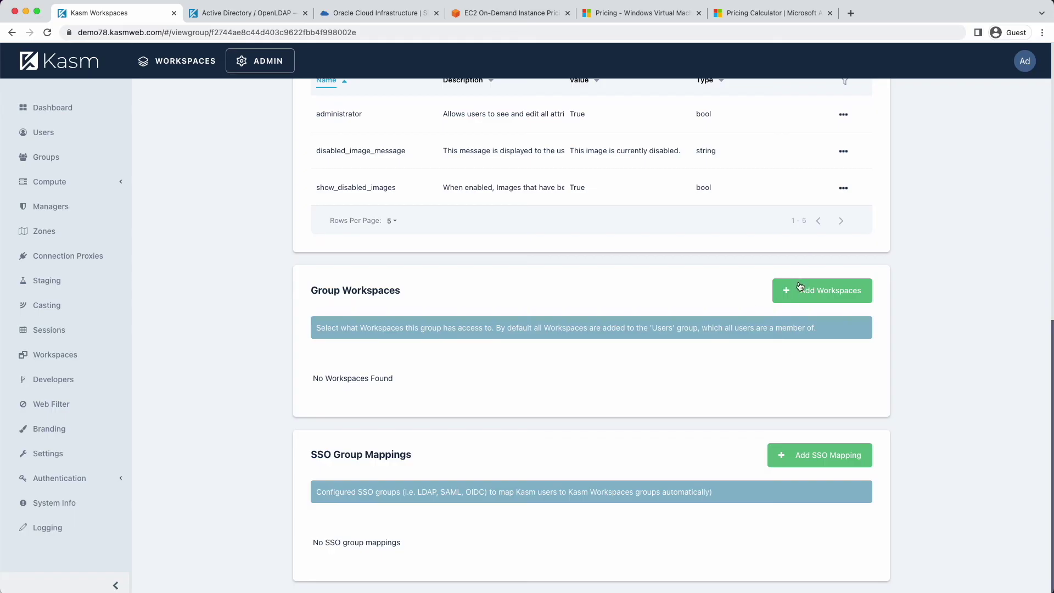
click(802, 290)
click(467, 313)
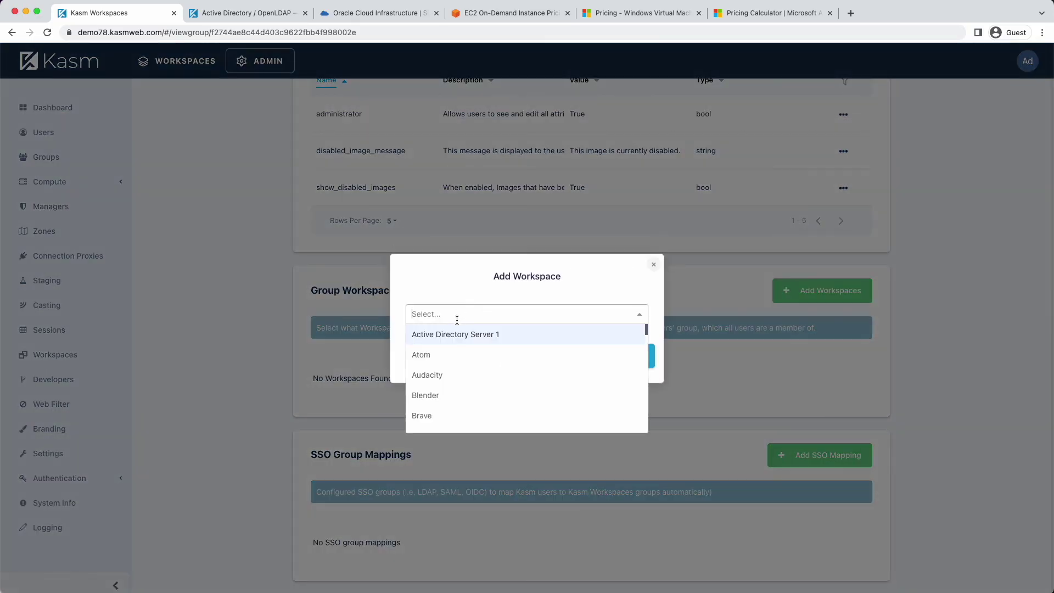
click(444, 340)
click(617, 357)
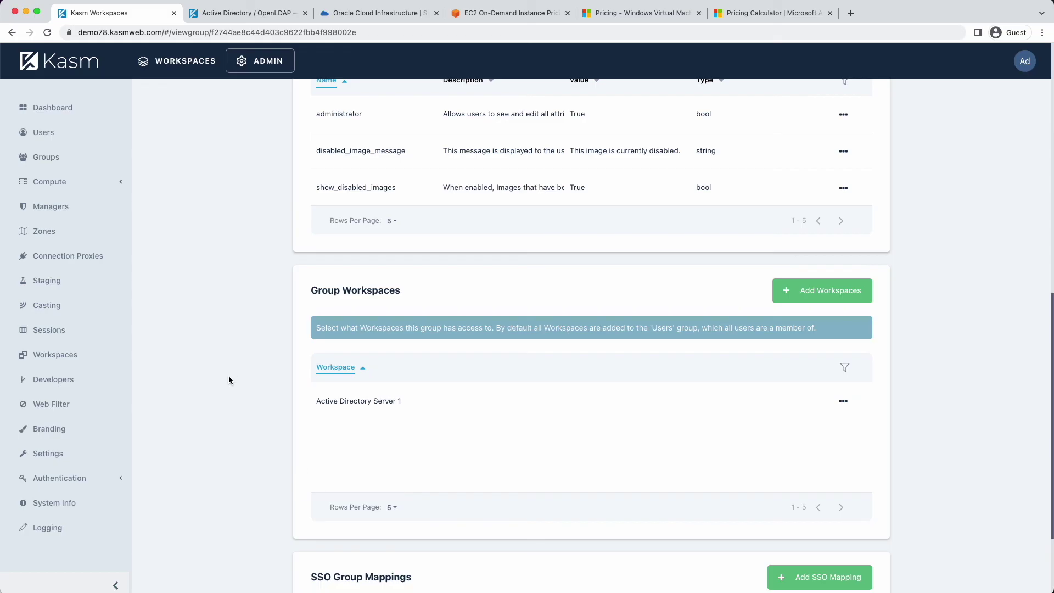
Switch to the Workspaces view and sign the administrator out of Kasm
click(174, 66)
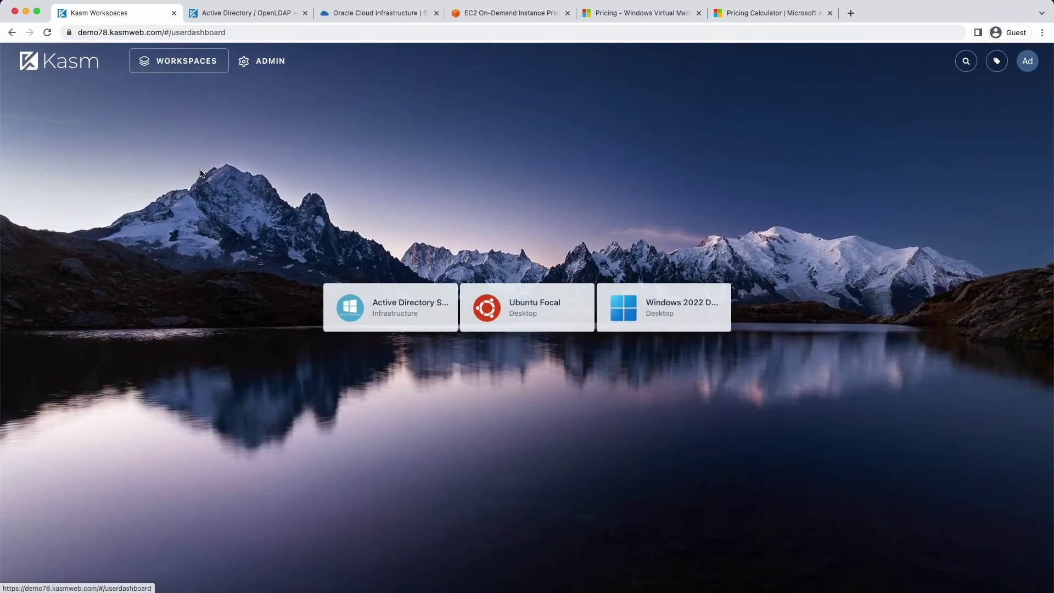
click(1027, 62)
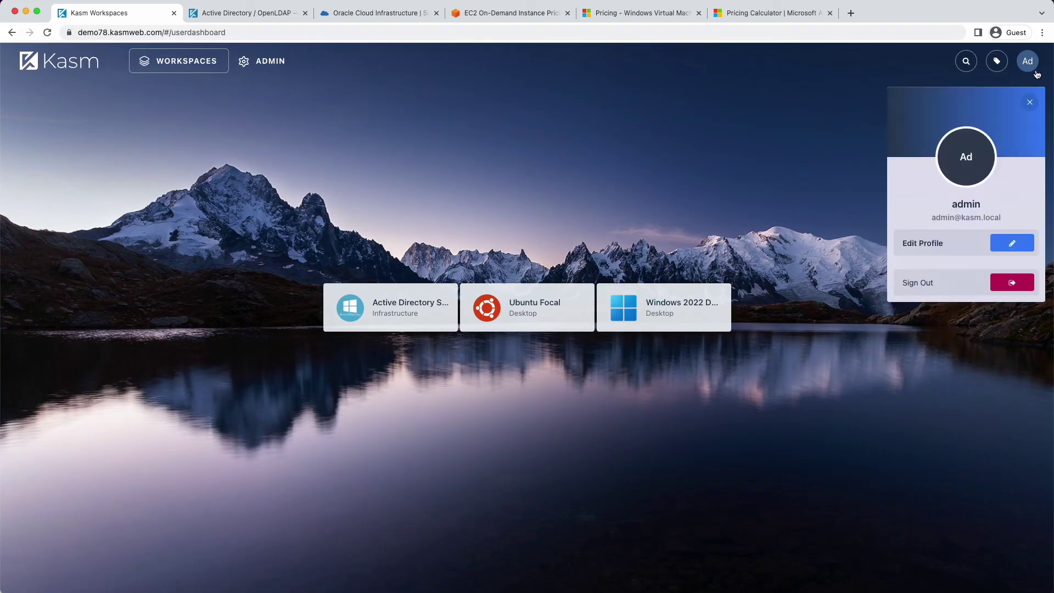
click(1011, 283)
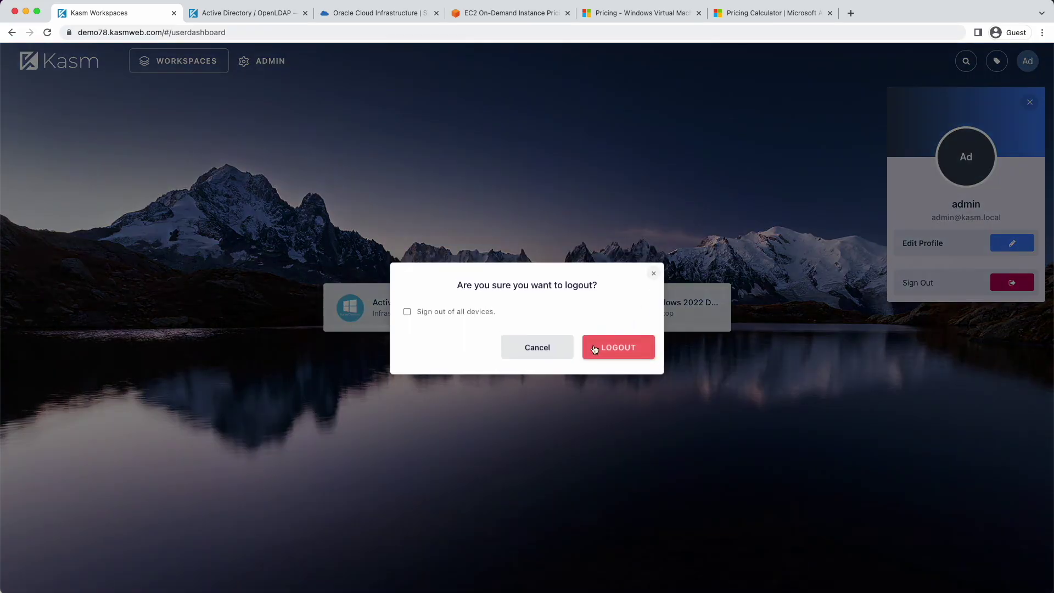
click(601, 352)
Log in with the LDAP domain user's e-mail and password
click(182, 259)
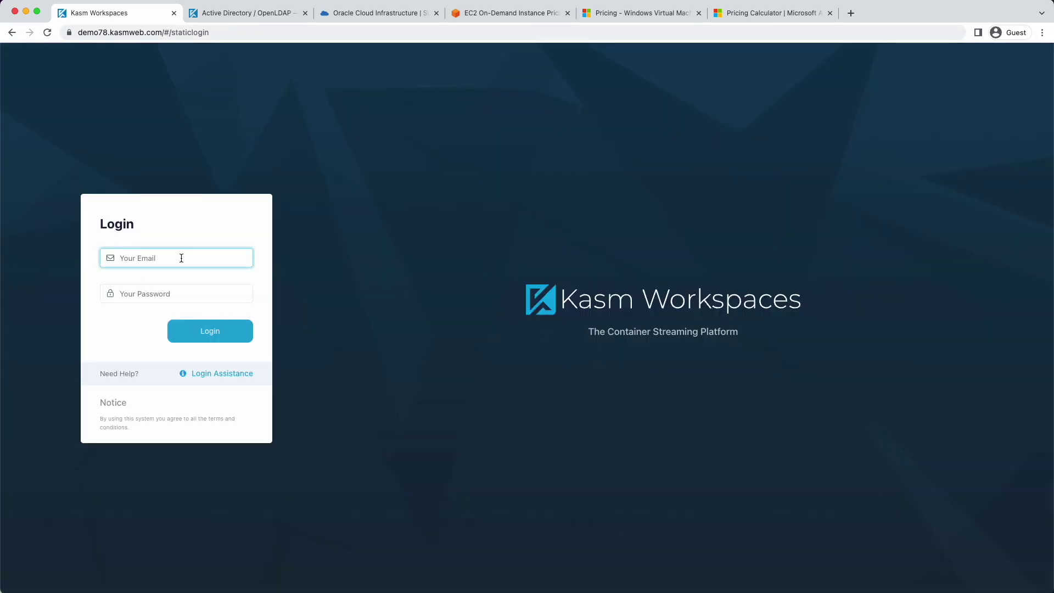
key(Tab)
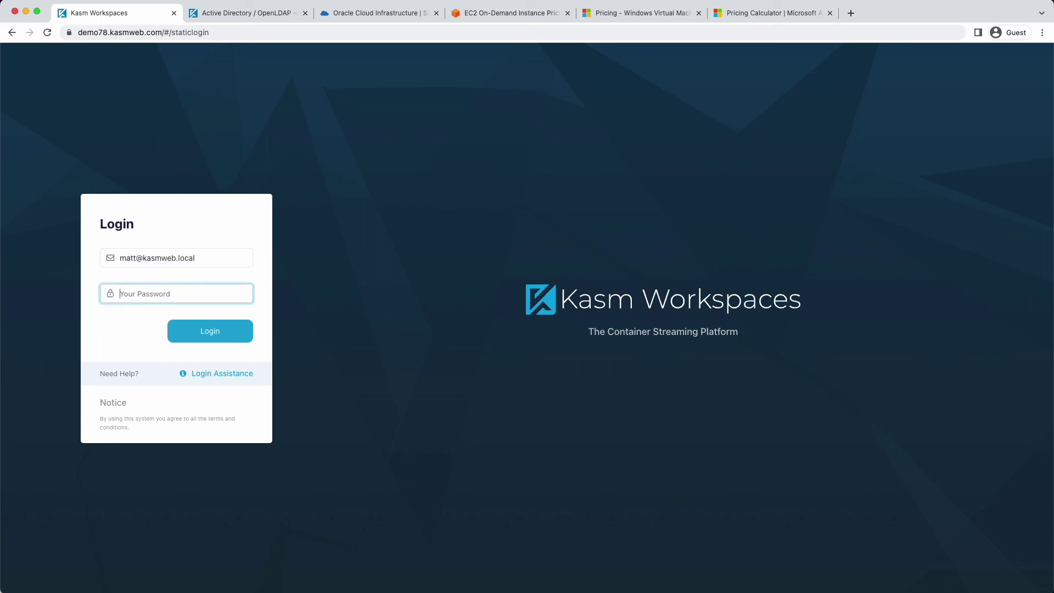
text(••••••••••)
key(Return)
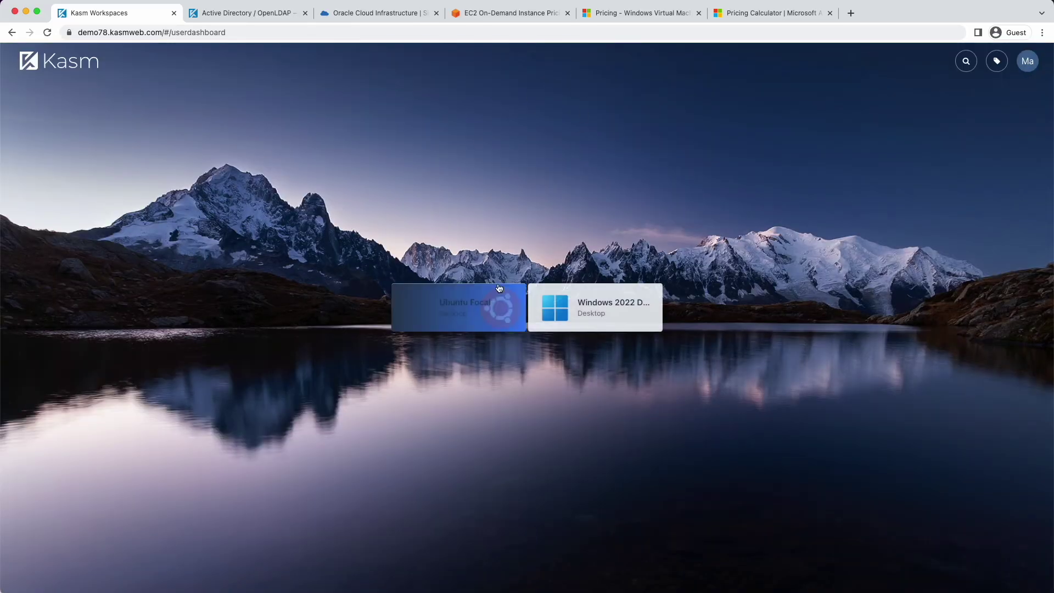